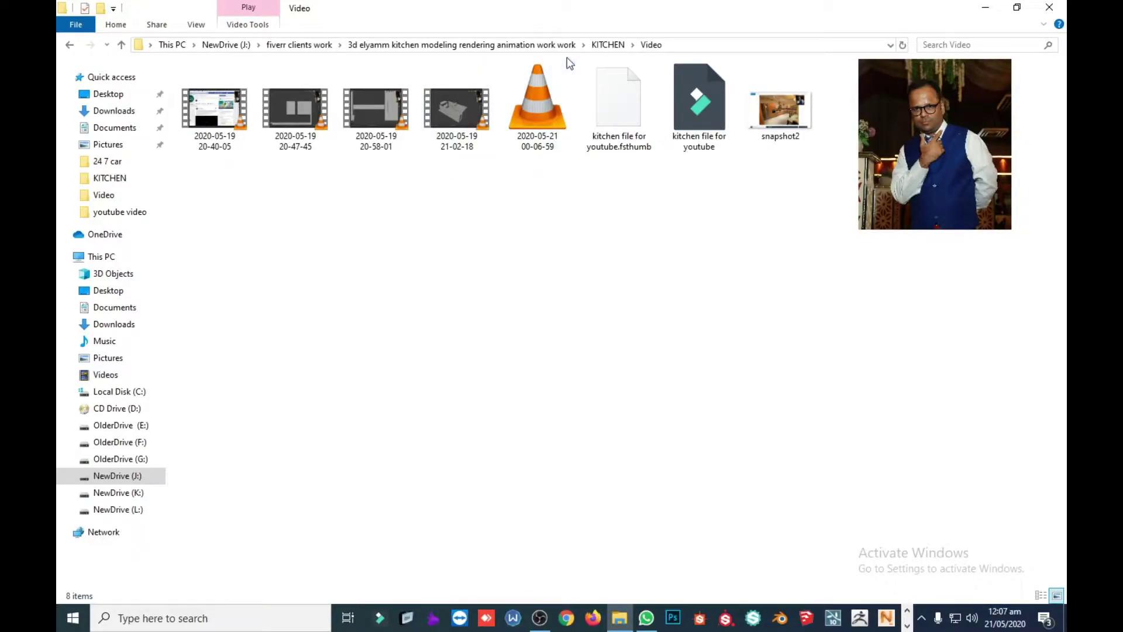
{"action": "left_click", "coordinate": [609, 46]}
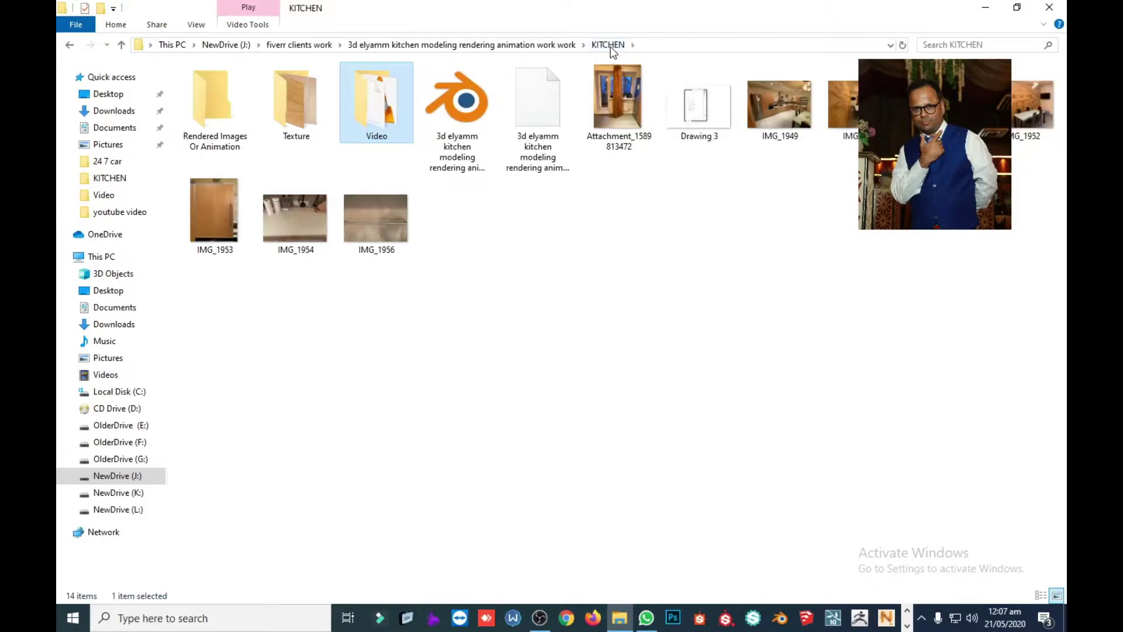
{"action": "left_click", "coordinate": [517, 347]}
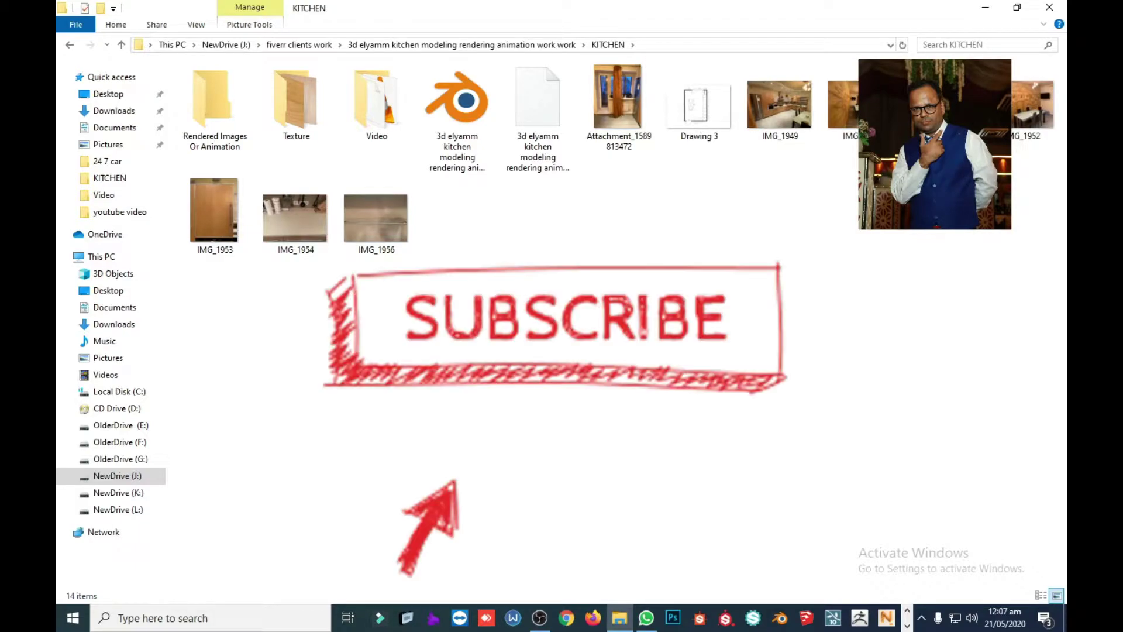
{"action": "double_click", "coordinate": [611, 122]}
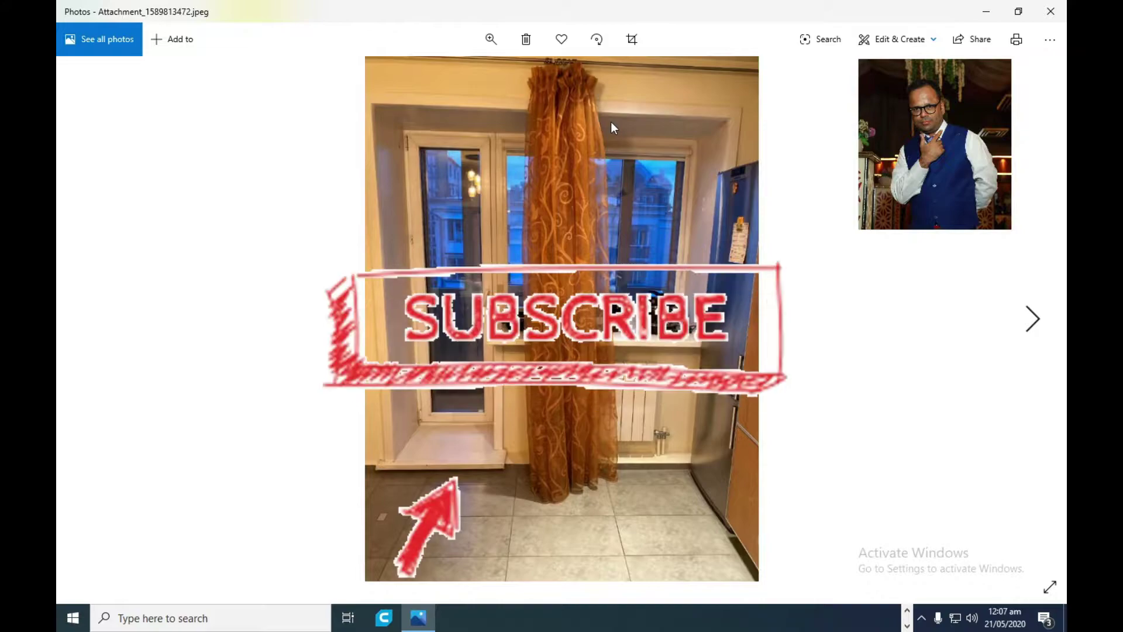
Browse the kitchen reference photos and floor plan, then close Photos
{"action": "key", "text": "Right"}
{"action": "key", "text": "Right"}
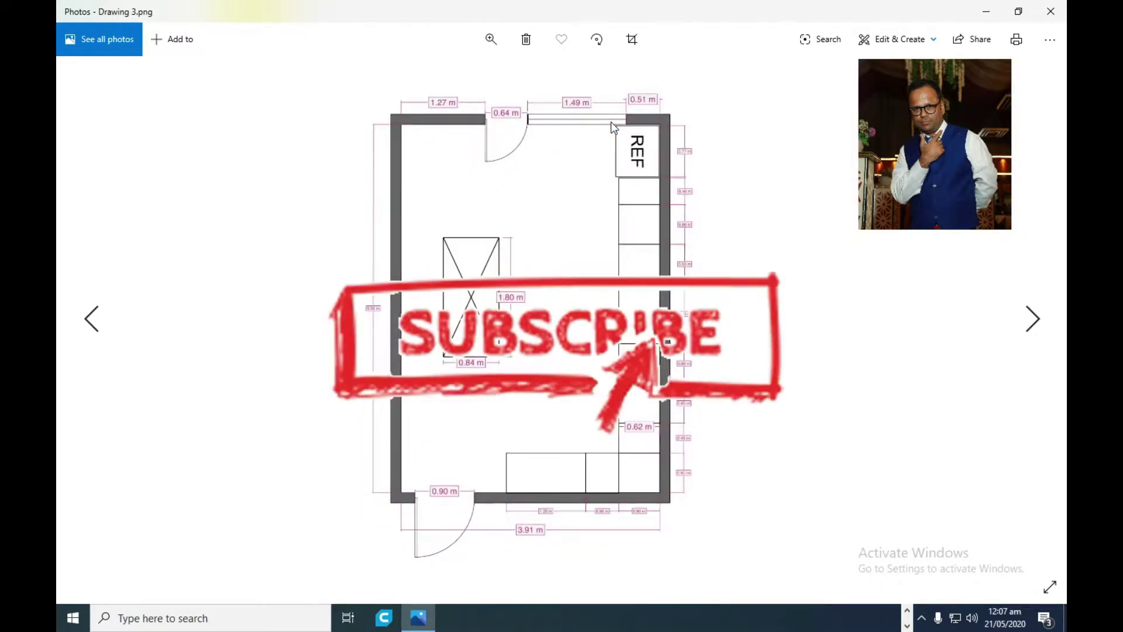
{"action": "key", "text": "Left"}
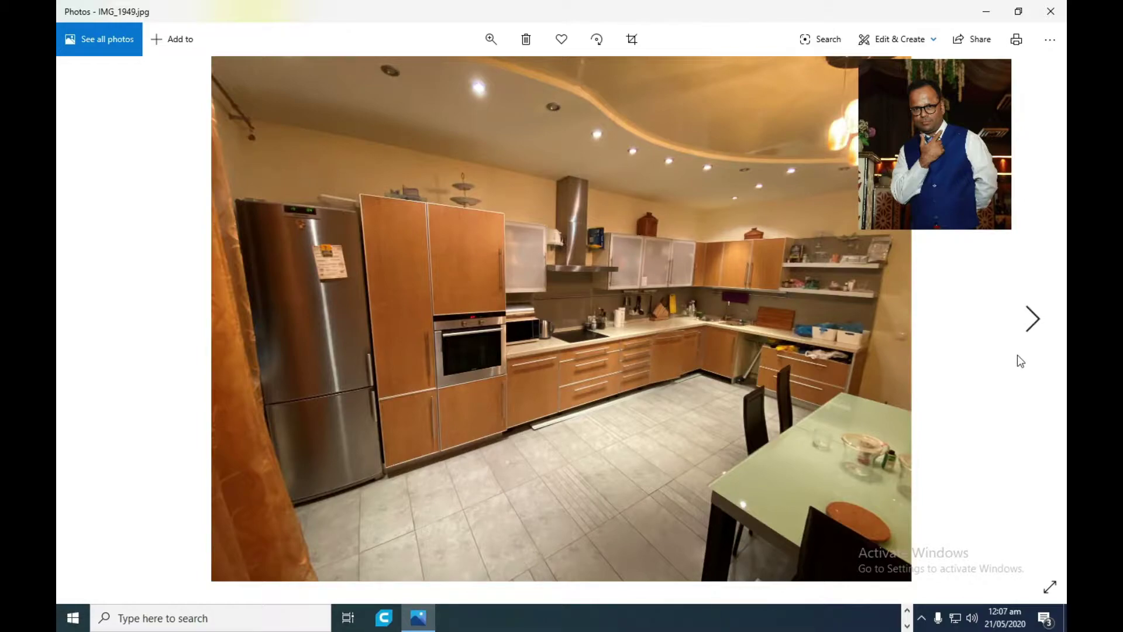
{"action": "left_click", "coordinate": [986, 11]}
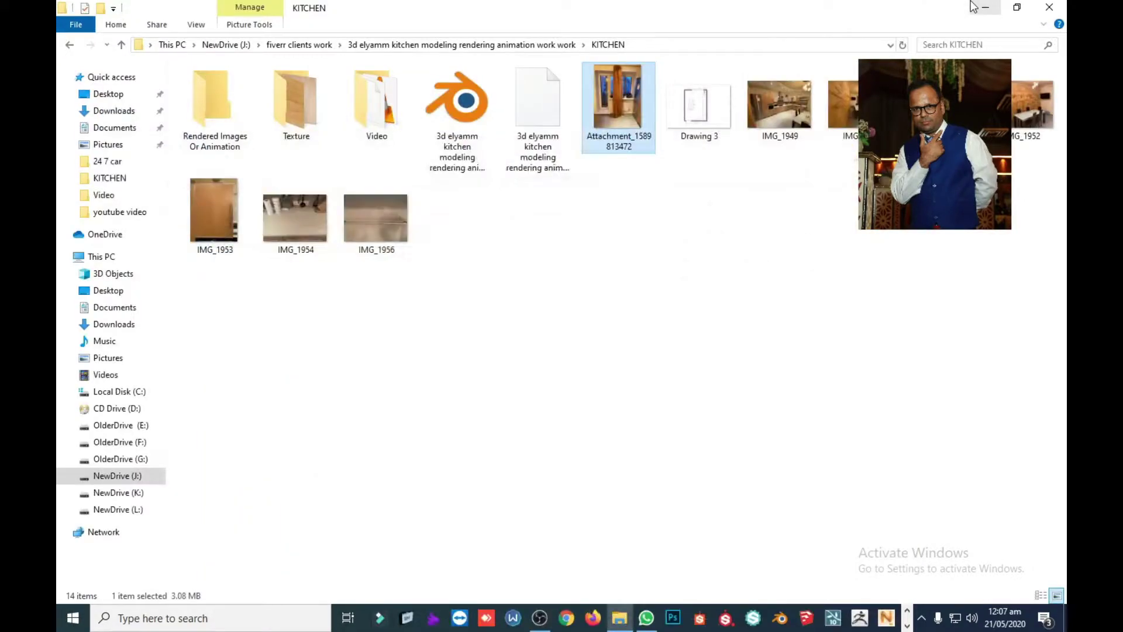
Launch KITCHEN.blend in Blender from File Explorer
{"action": "double_click", "coordinate": [494, 122]}
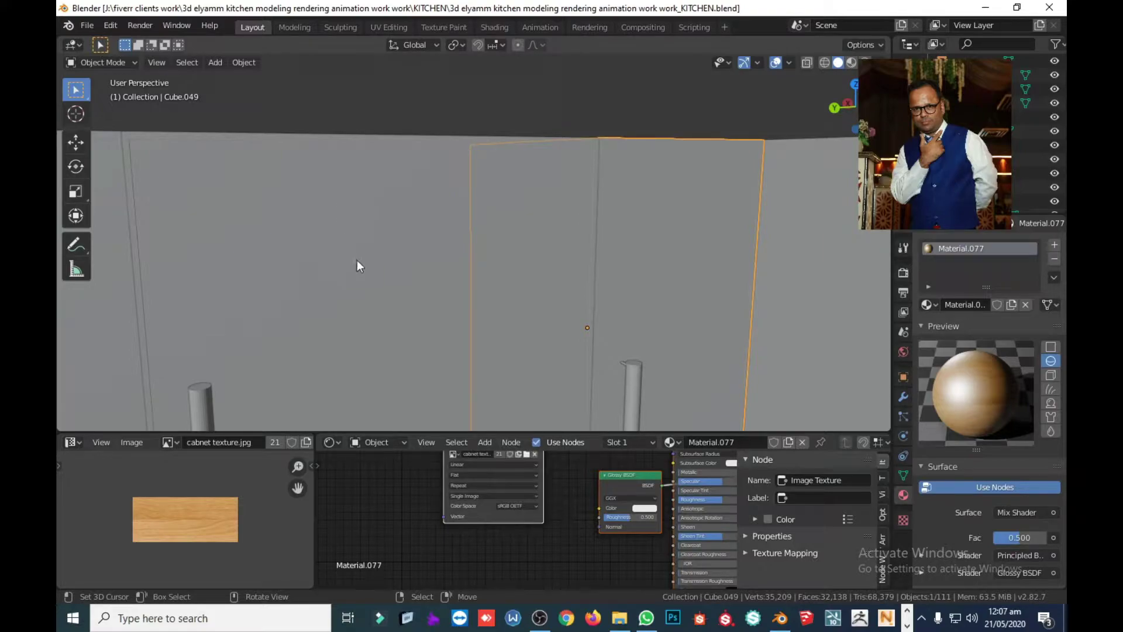
Frame the cabinets and switch the viewport to Material Preview
{"action": "middle_click_drag", "start_coordinate": [368, 238], "coordinate": [441, 258]}
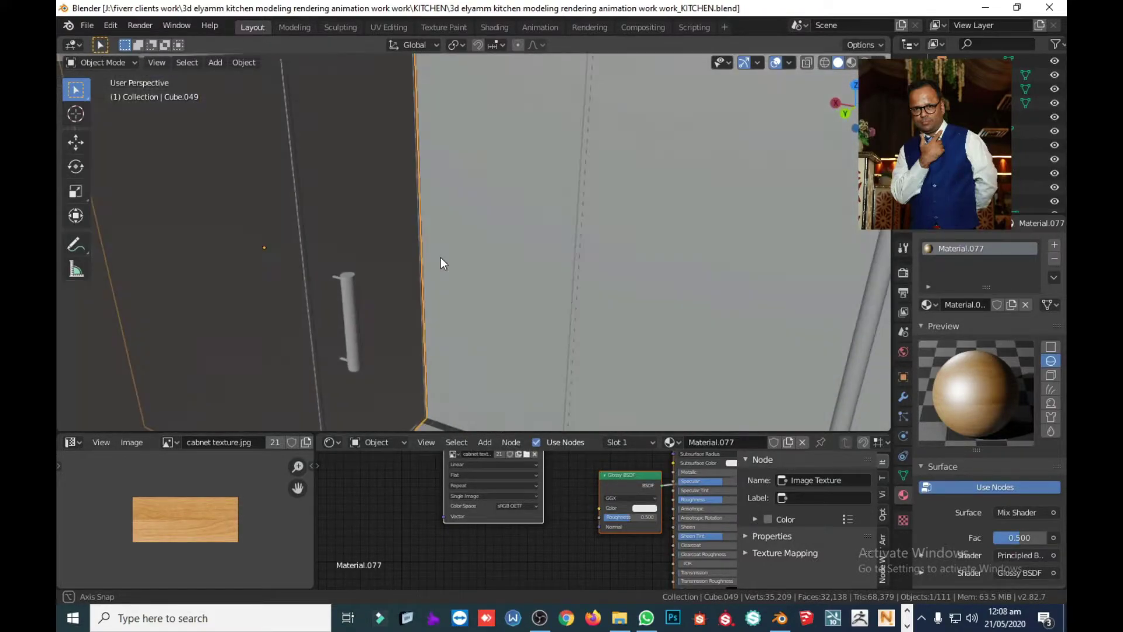
{"action": "scroll", "coordinate": [441, 258], "scroll_direction": "down", "scroll_amount": 3}
{"action": "scroll", "coordinate": [441, 257], "scroll_direction": "down", "scroll_amount": 2}
{"action": "scroll", "coordinate": [441, 258], "scroll_direction": "down", "scroll_amount": 2}
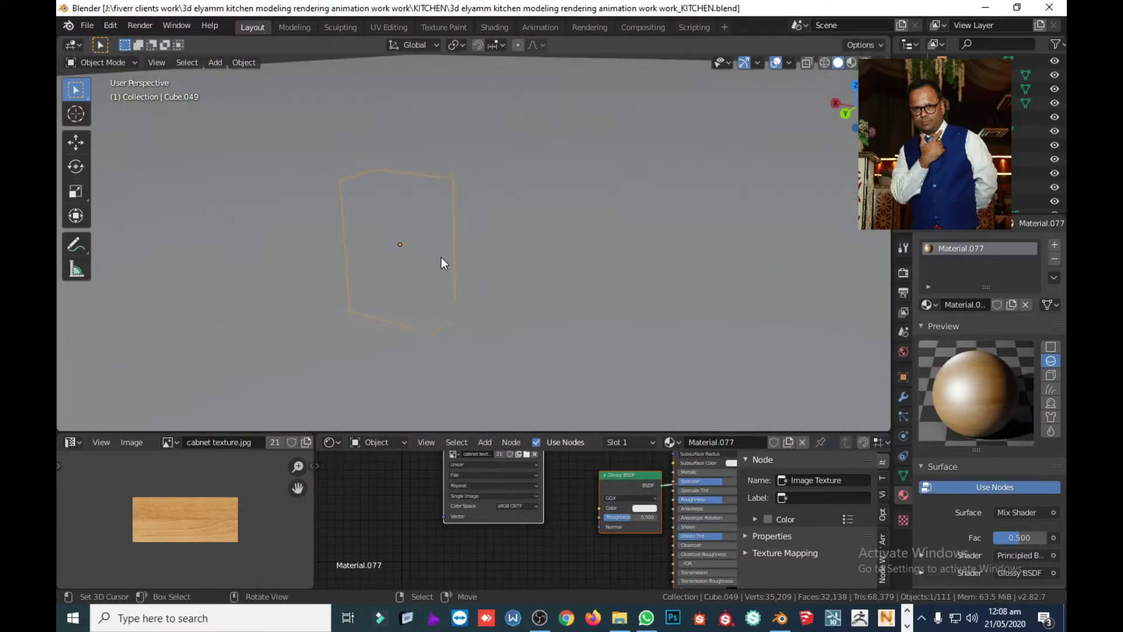
{"action": "scroll", "coordinate": [441, 257], "scroll_direction": "up", "scroll_amount": 3}
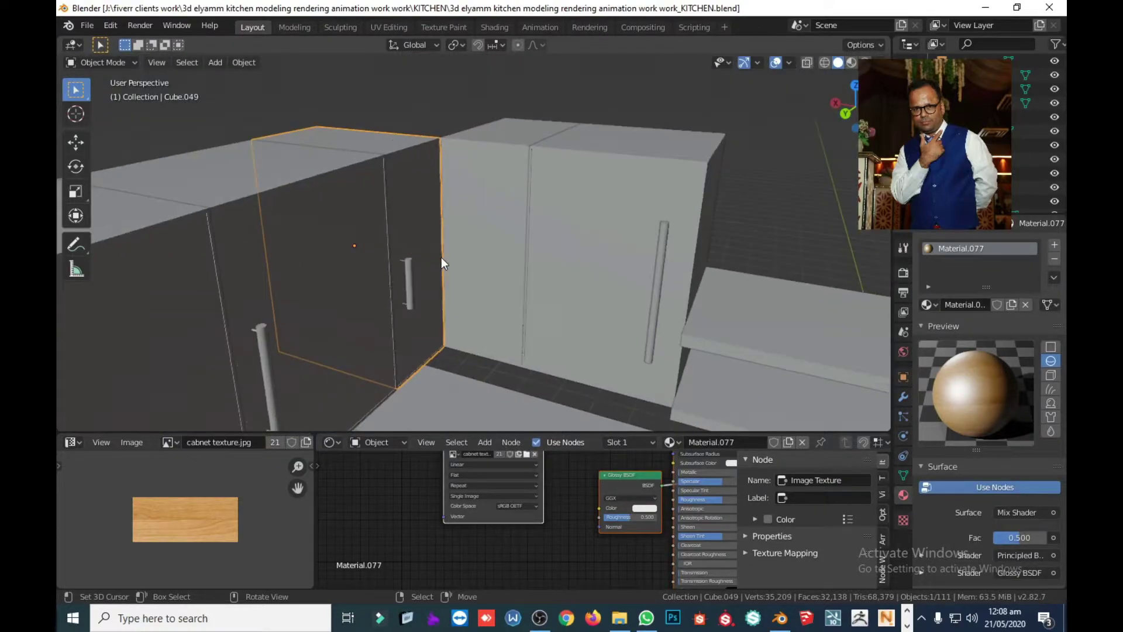
{"action": "mouse_move", "coordinate": [441, 257]}
{"action": "middle_mouse_down"}
{"action": "mouse_move", "coordinate": [349, 262]}
{"action": "mouse_move", "coordinate": [370, 237]}
{"action": "middle_mouse_up"}
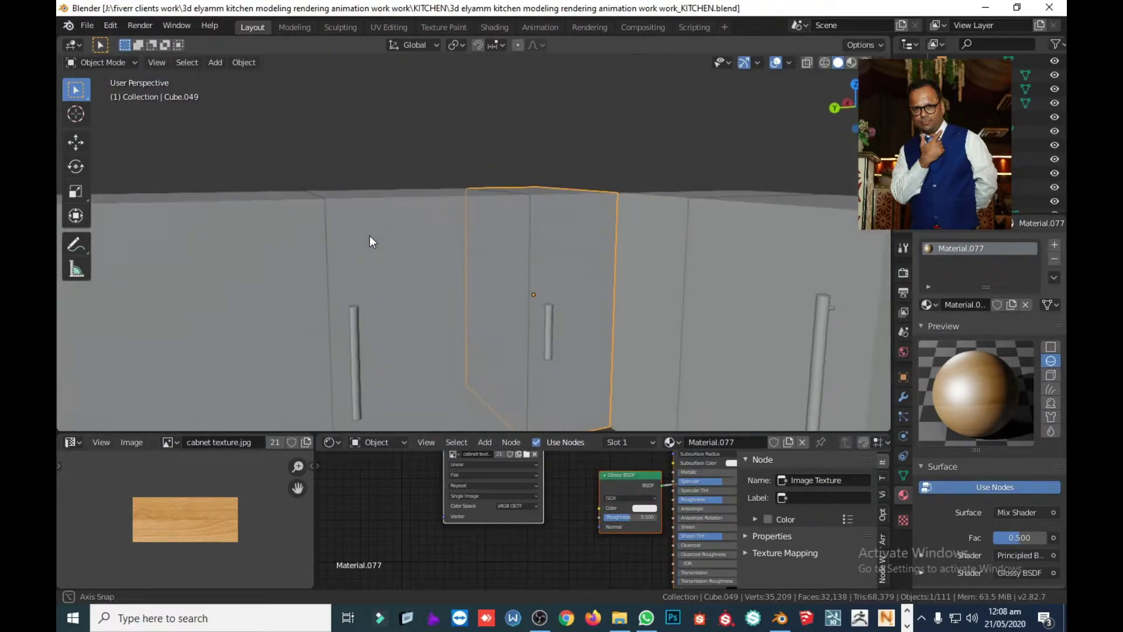
{"action": "middle_click_drag", "start_coordinate": [435, 337], "coordinate": [444, 240], "text": "shift"}
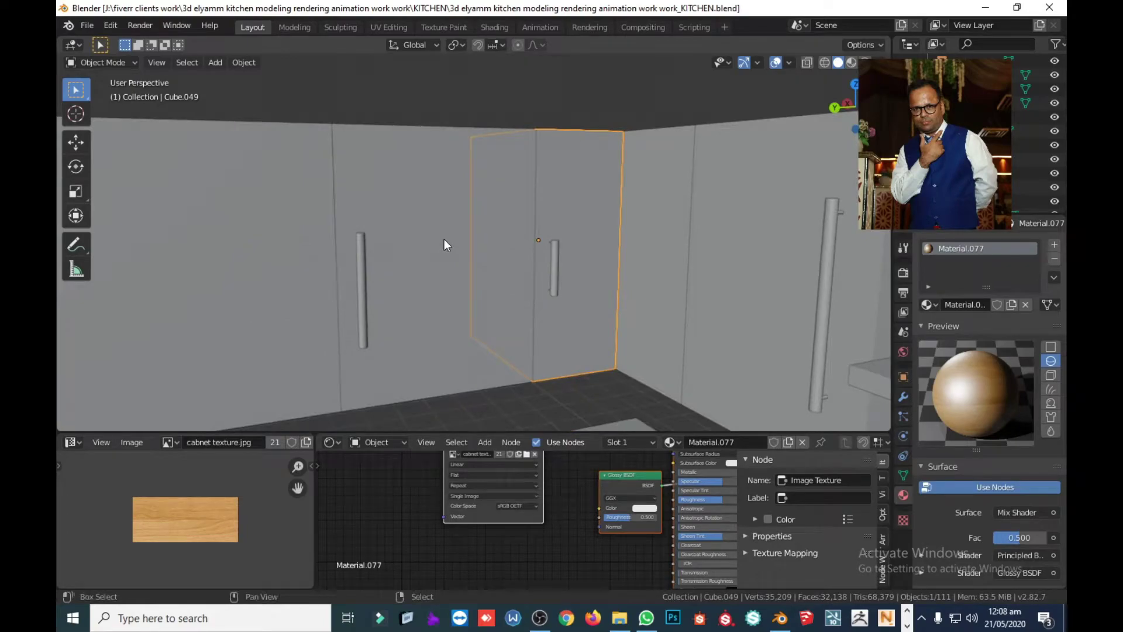
{"action": "key", "text": "z"}
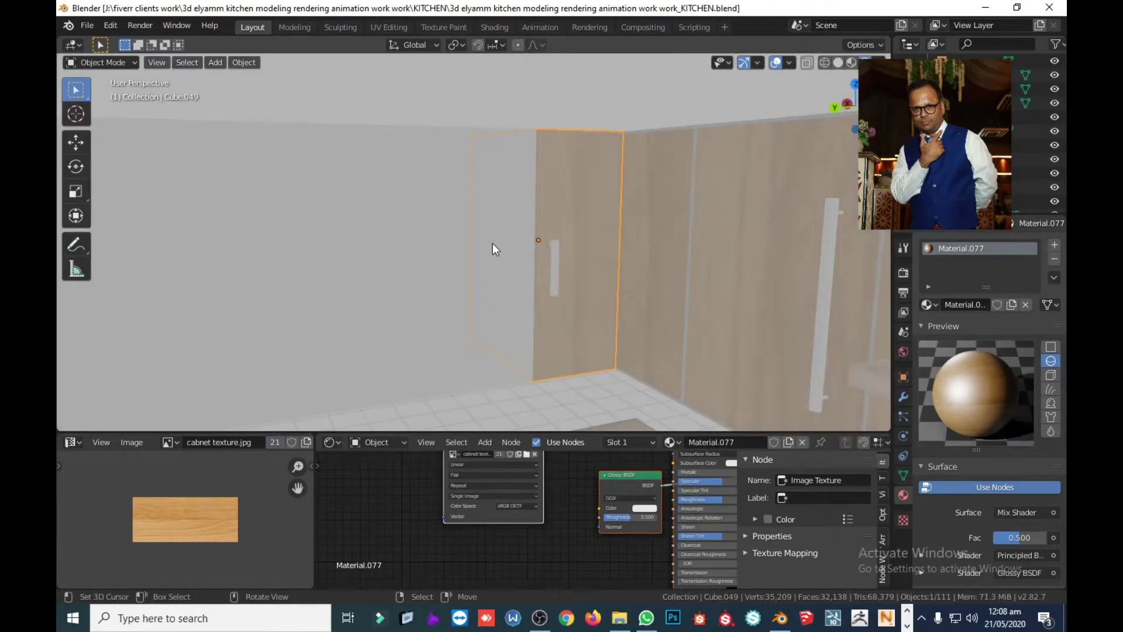
Select the middle shelf and inspect its top face in Edit Mode
{"action": "middle_click_drag", "start_coordinate": [512, 234], "coordinate": [711, 271]}
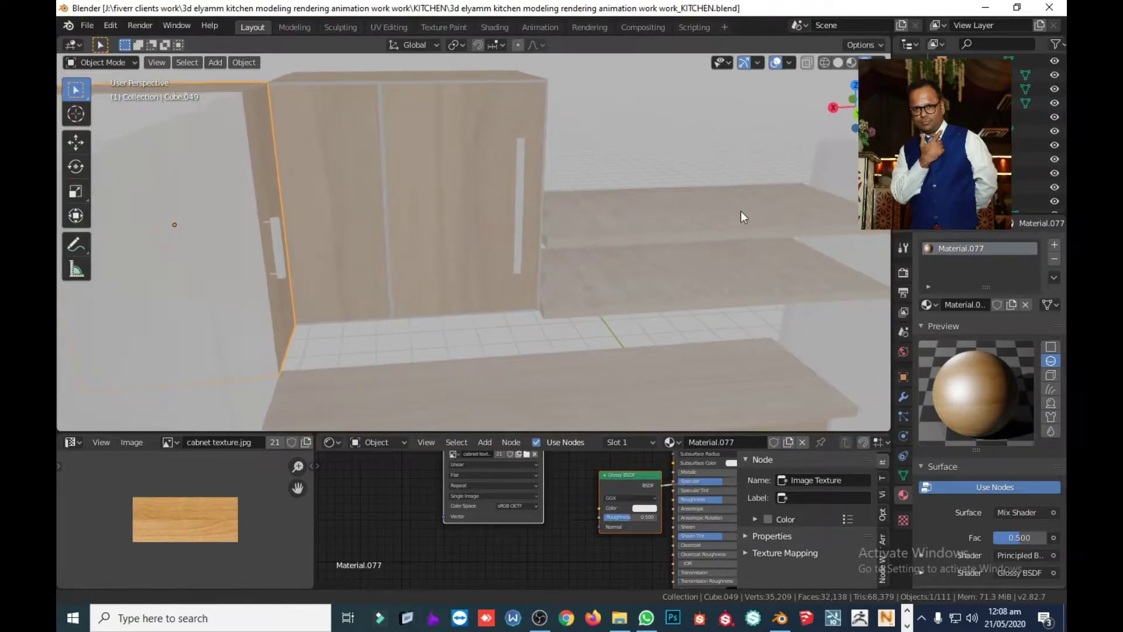
{"action": "middle_click_drag", "start_coordinate": [740, 210], "coordinate": [724, 171], "text": "shift"}
{"action": "left_click", "coordinate": [669, 230]}
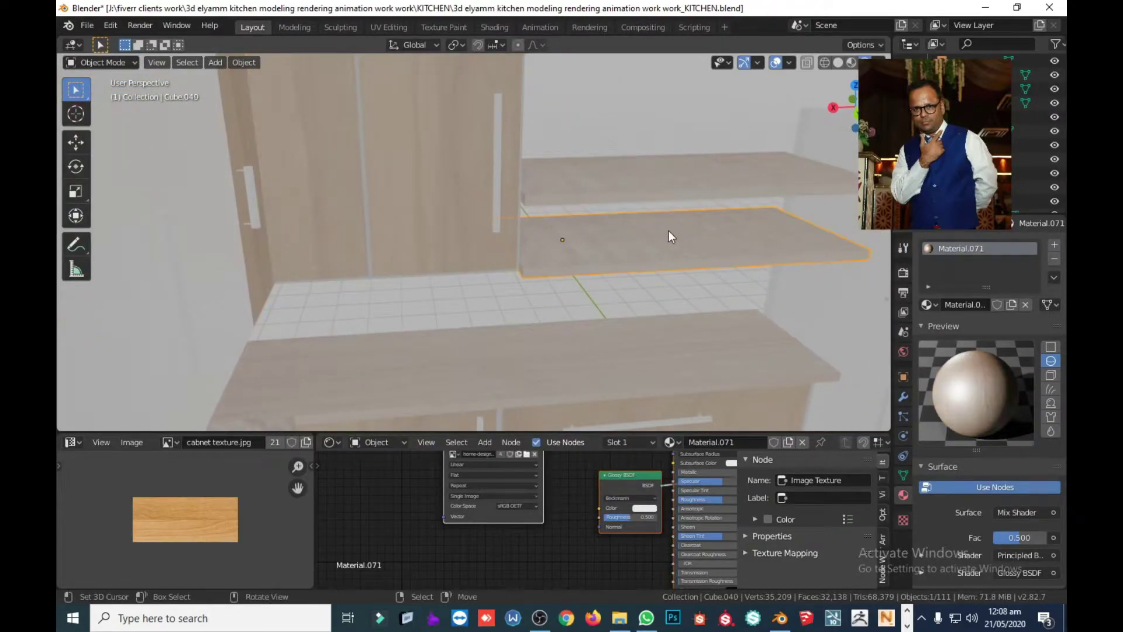
{"action": "key", "text": "Tab"}
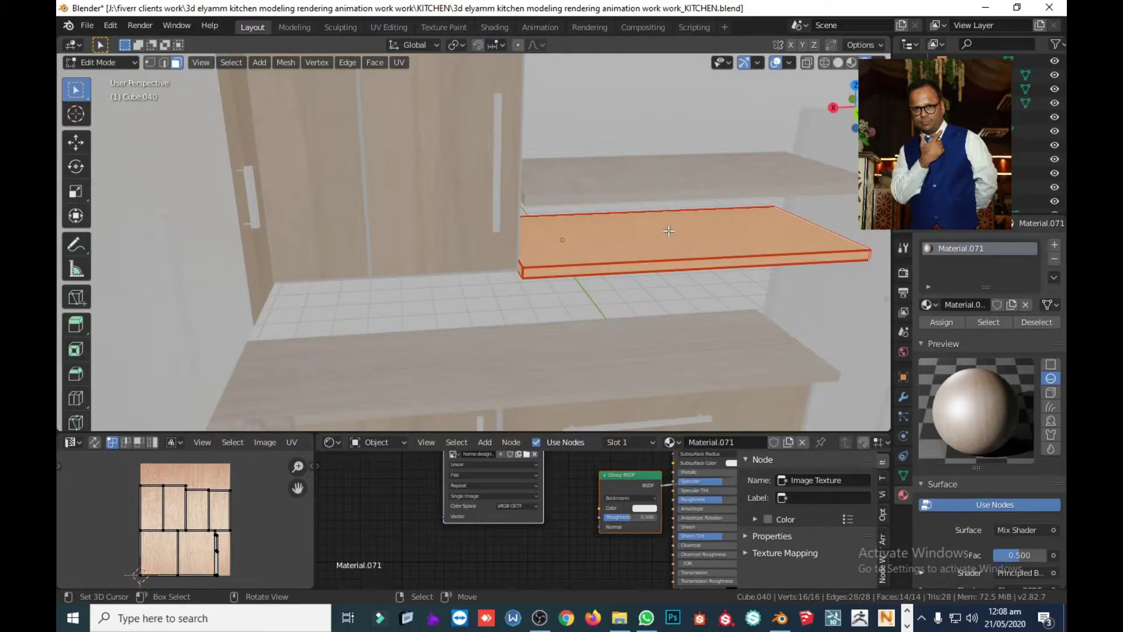
{"action": "left_click", "coordinate": [668, 230]}
{"action": "key", "text": "Tab"}
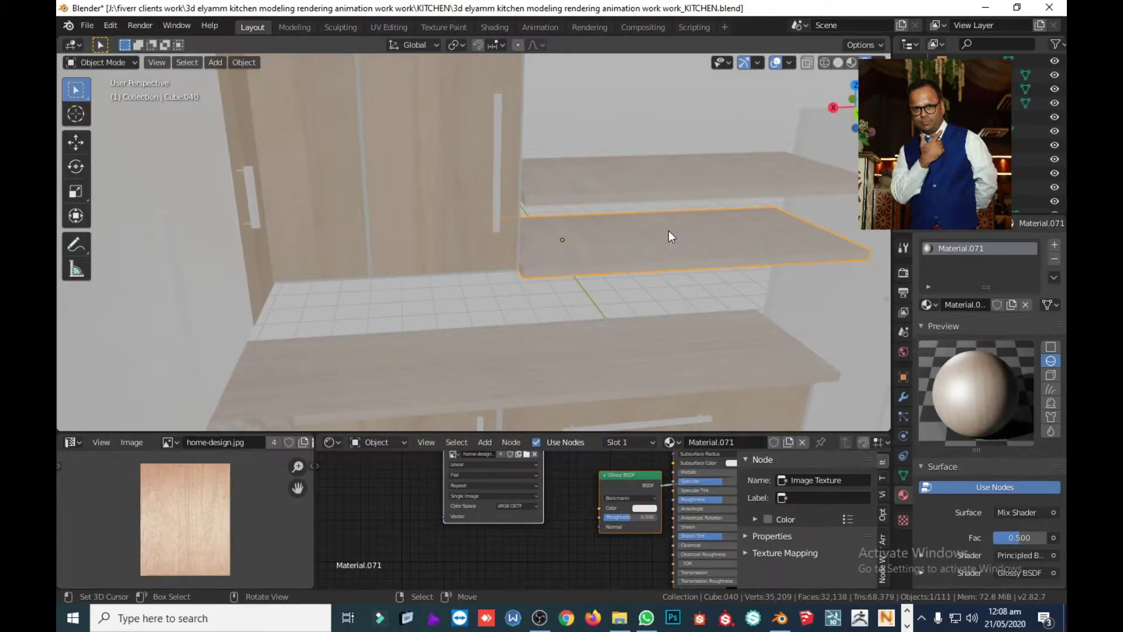
Select the counter-top slab using Material.070 with the home-design.jpg texture
{"action": "middle_click_drag", "start_coordinate": [669, 230], "coordinate": [600, 271]}
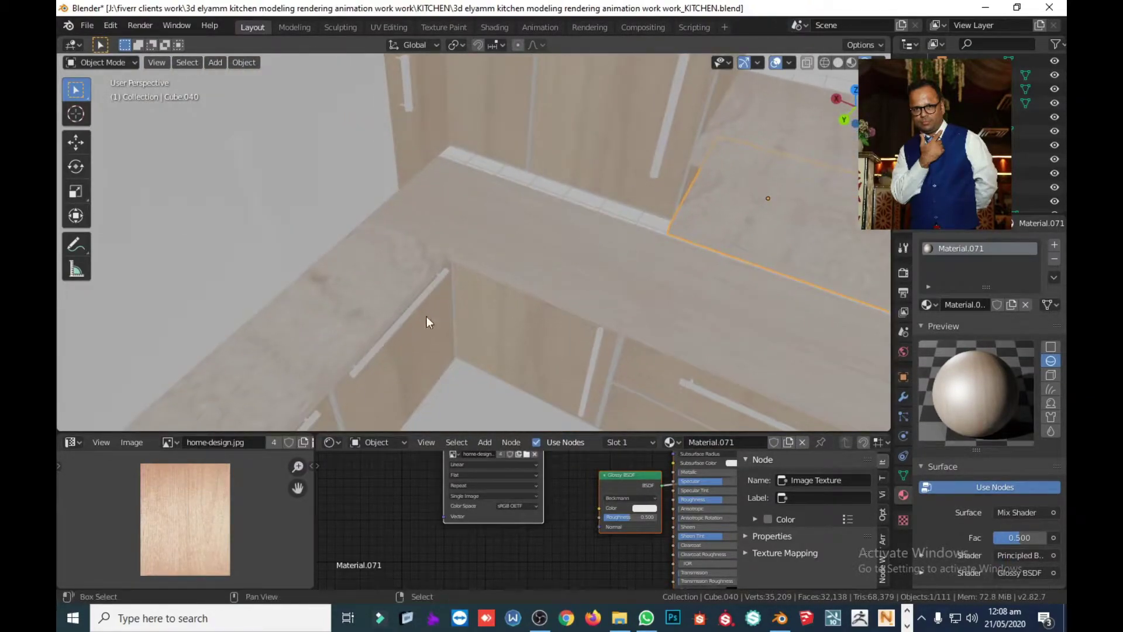
{"action": "middle_click_drag", "start_coordinate": [426, 317], "coordinate": [509, 137], "text": "shift"}
{"action": "mouse_move", "coordinate": [574, 334]}
{"action": "middle_mouse_down"}
{"action": "mouse_move", "coordinate": [441, 359]}
{"action": "mouse_move", "coordinate": [447, 314]}
{"action": "mouse_move", "coordinate": [655, 219]}
{"action": "middle_mouse_up"}
{"action": "left_click", "coordinate": [430, 298]}
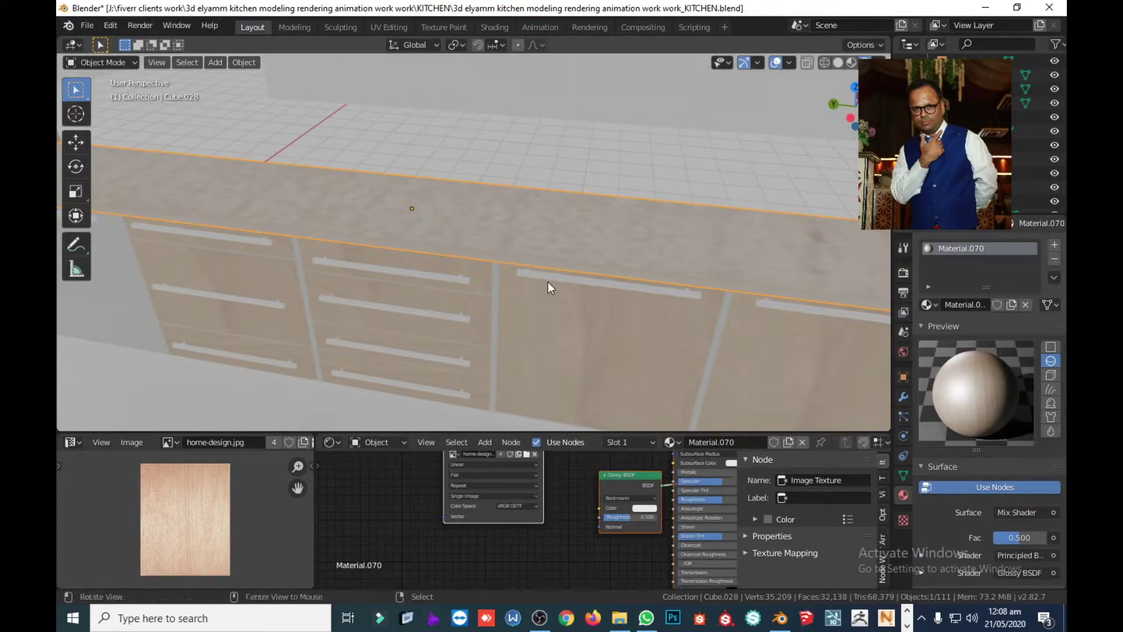
Bring in the olive wall and other kitchen objects and view Render Properties
{"action": "key", "text": "ctrl+z"}
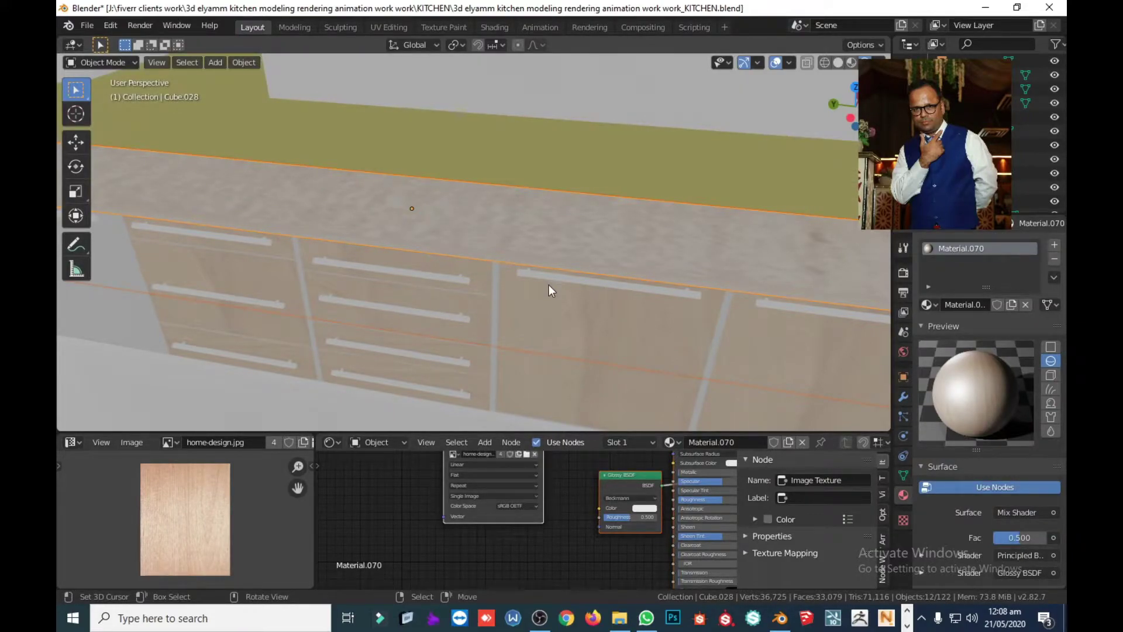
{"action": "mouse_move", "coordinate": [549, 294]}
{"action": "middle_mouse_down"}
{"action": "mouse_move", "coordinate": [390, 242]}
{"action": "mouse_move", "coordinate": [634, 264]}
{"action": "middle_mouse_up"}
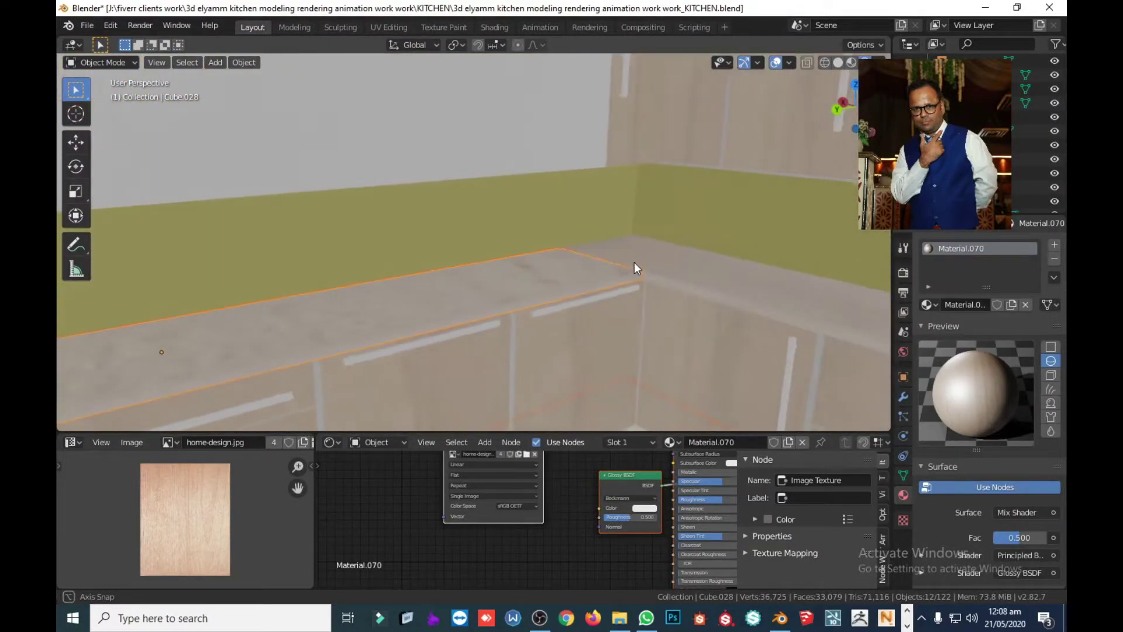
{"action": "left_click", "coordinate": [904, 270]}
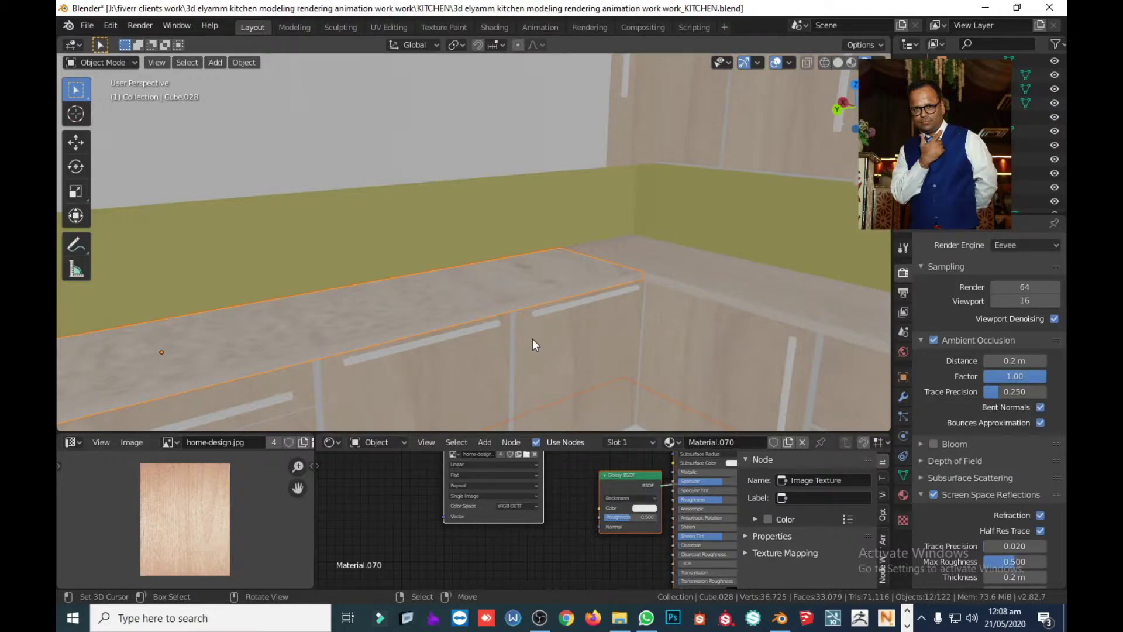
Show the dining table, chairs and window unit in see-through wireframe
{"action": "middle_click_drag", "start_coordinate": [624, 275], "coordinate": [385, 350]}
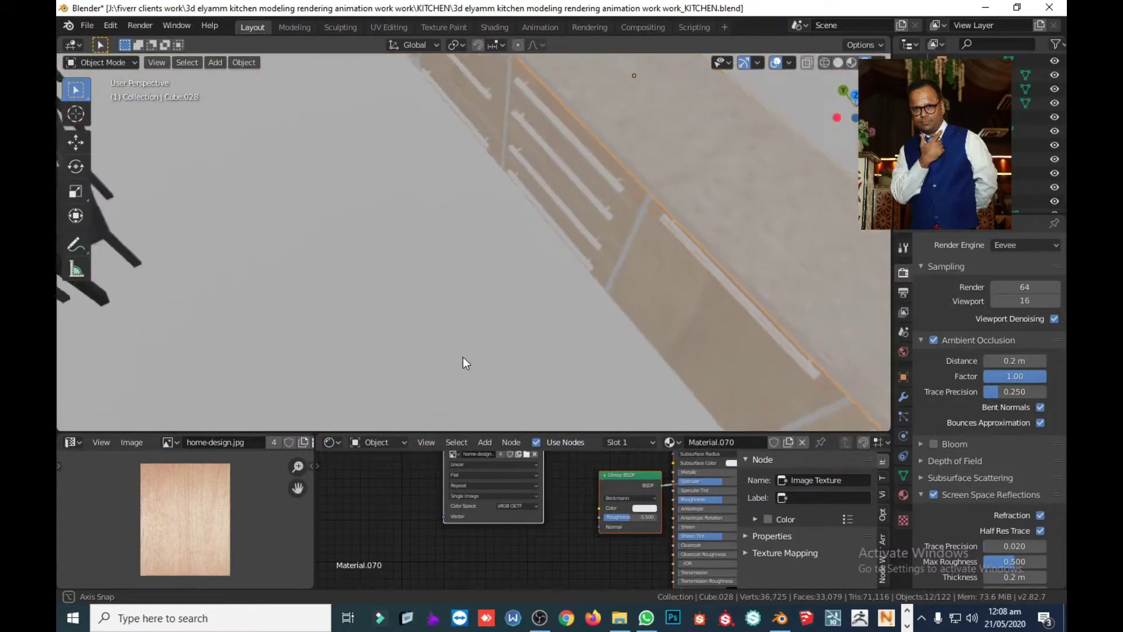
{"action": "middle_click_drag", "start_coordinate": [385, 350], "coordinate": [348, 251]}
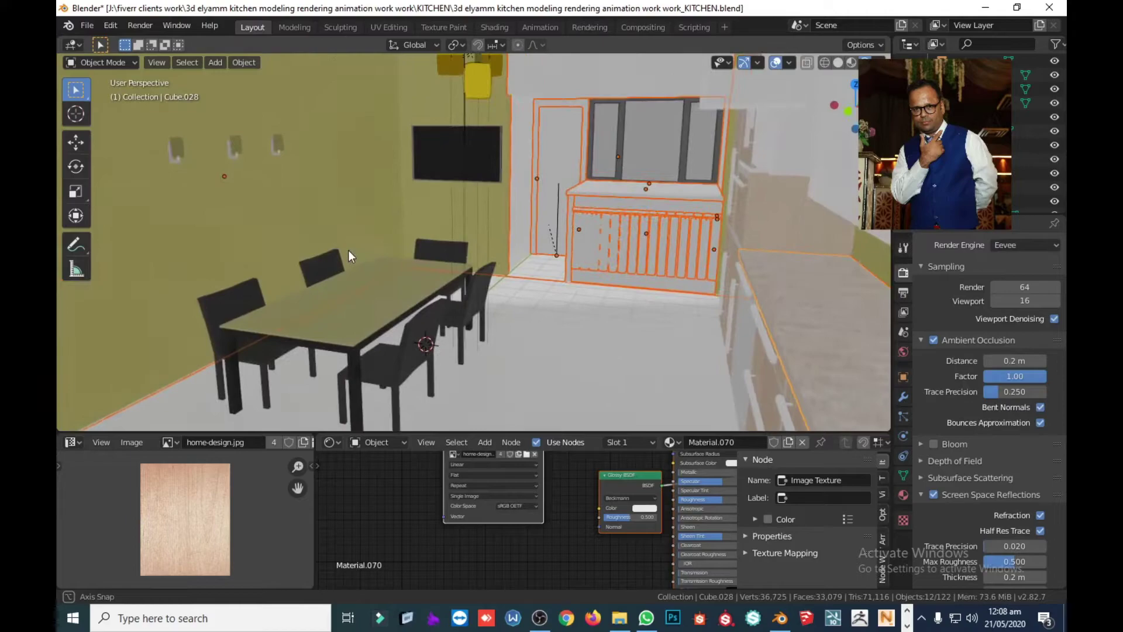
{"action": "mouse_move", "coordinate": [336, 378]}
{"action": "middle_mouse_down"}
{"action": "mouse_move", "coordinate": [825, 291]}
{"action": "mouse_move", "coordinate": [851, 300]}
{"action": "mouse_move", "coordinate": [829, 341]}
{"action": "middle_mouse_up"}
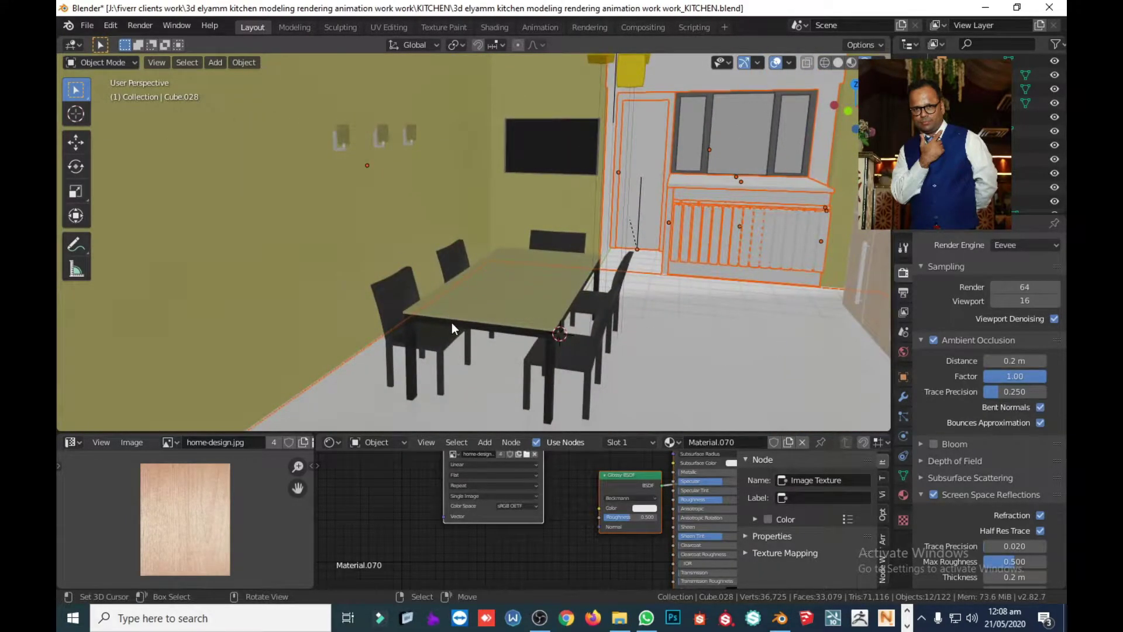
{"action": "mouse_move", "coordinate": [452, 322]}
{"action": "middle_mouse_down"}
{"action": "mouse_move", "coordinate": [513, 347]}
{"action": "mouse_move", "coordinate": [468, 317]}
{"action": "mouse_move", "coordinate": [504, 311]}
{"action": "middle_mouse_up"}
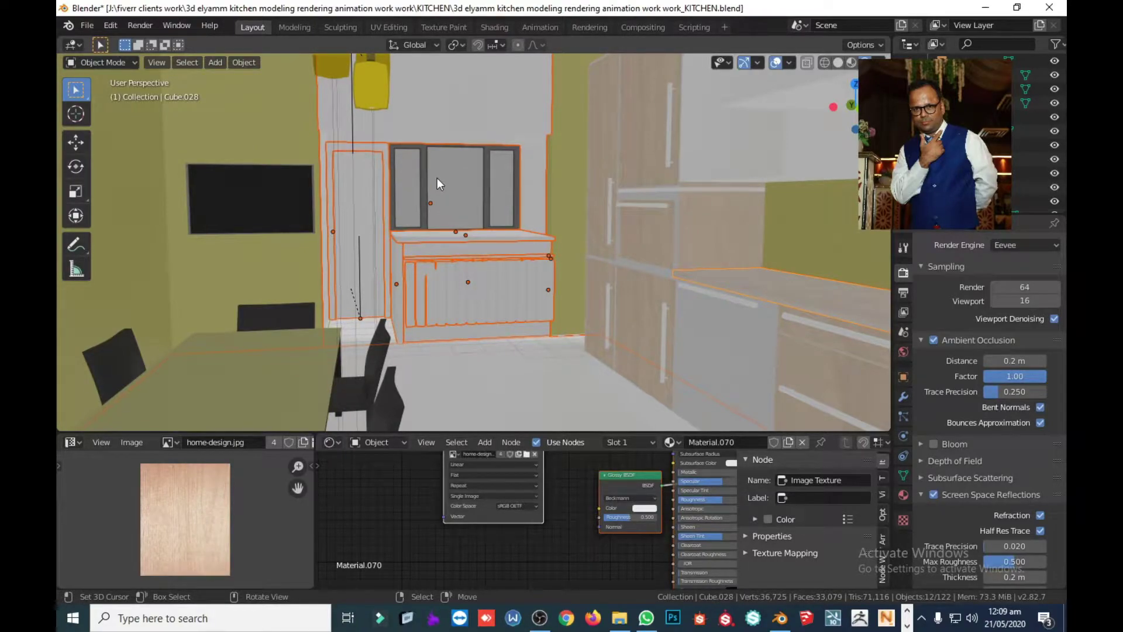
{"action": "mouse_move", "coordinate": [392, 93]}
{"action": "middle_mouse_down"}
{"action": "mouse_move", "coordinate": [462, 350]}
{"action": "mouse_move", "coordinate": [454, 324]}
{"action": "middle_mouse_up"}
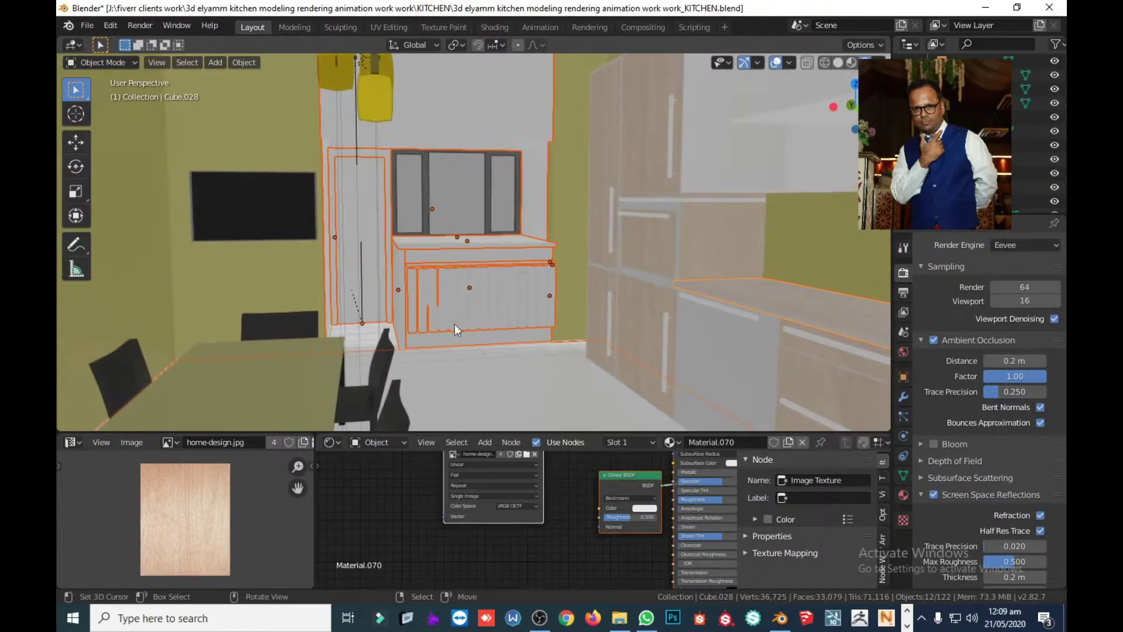
{"action": "key", "text": "shift+z"}
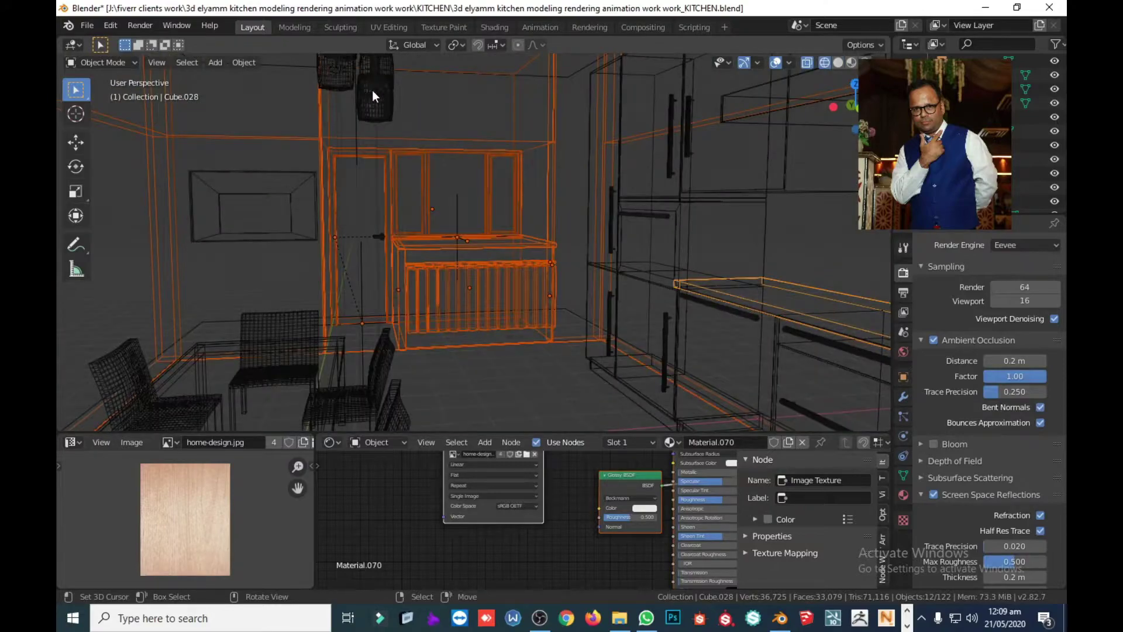
Copy the pendant lamp's light and paste it as the active Point.004
{"action": "left_click", "coordinate": [372, 90]}
{"action": "left_click", "coordinate": [372, 91]}
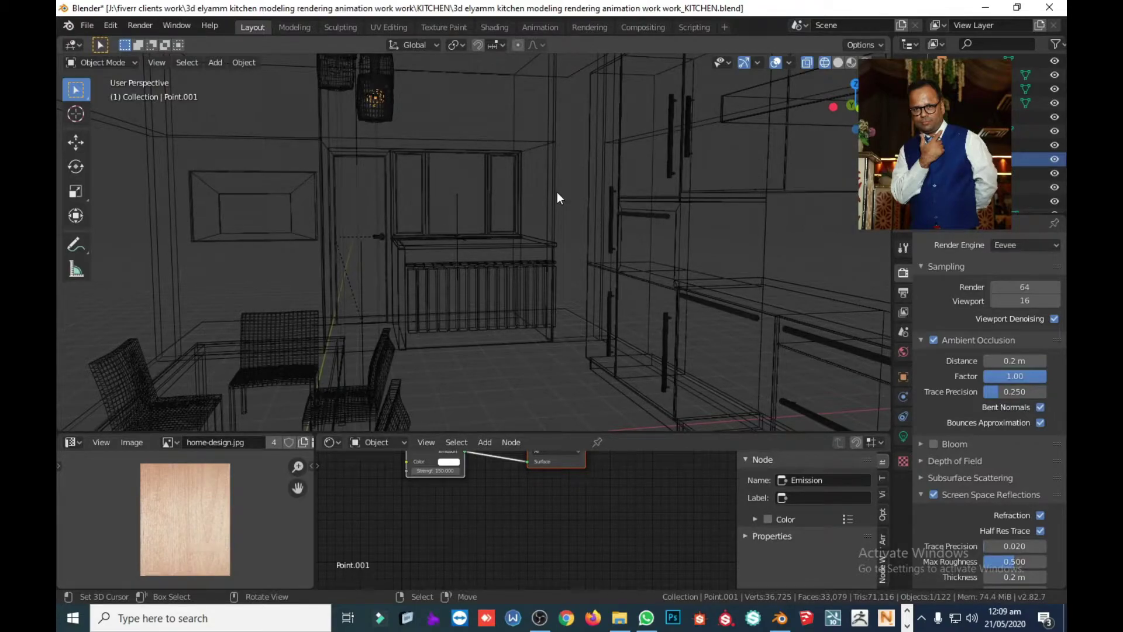
{"action": "key", "text": "ctrl+c"}
{"action": "key", "text": "ctrl+v"}
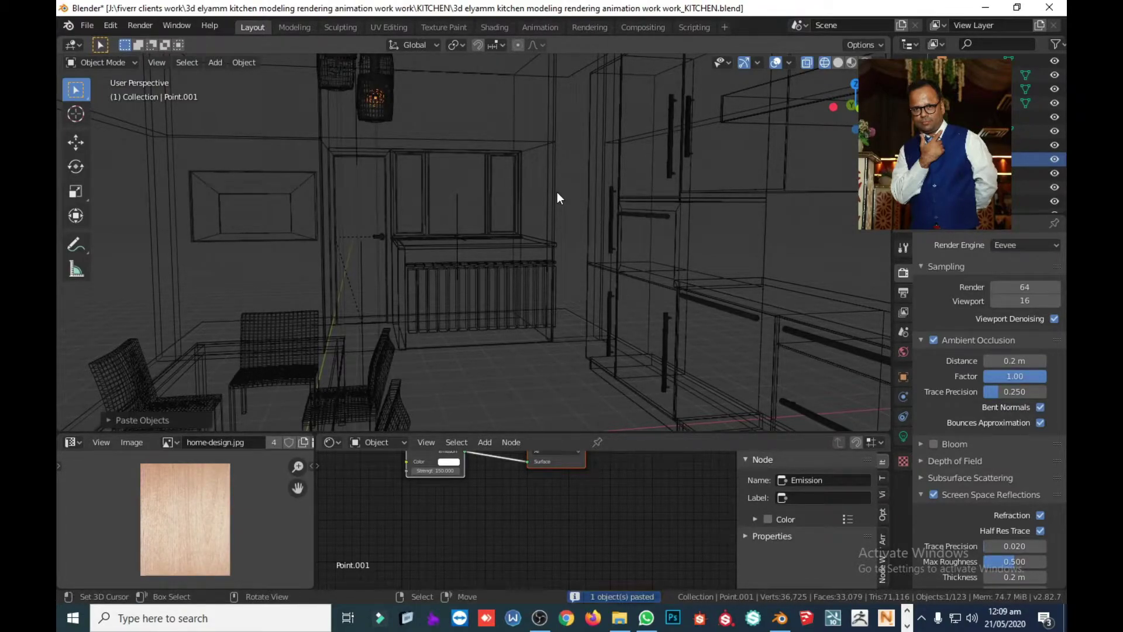
{"action": "left_click", "coordinate": [373, 93]}
{"action": "left_click", "coordinate": [373, 93]}
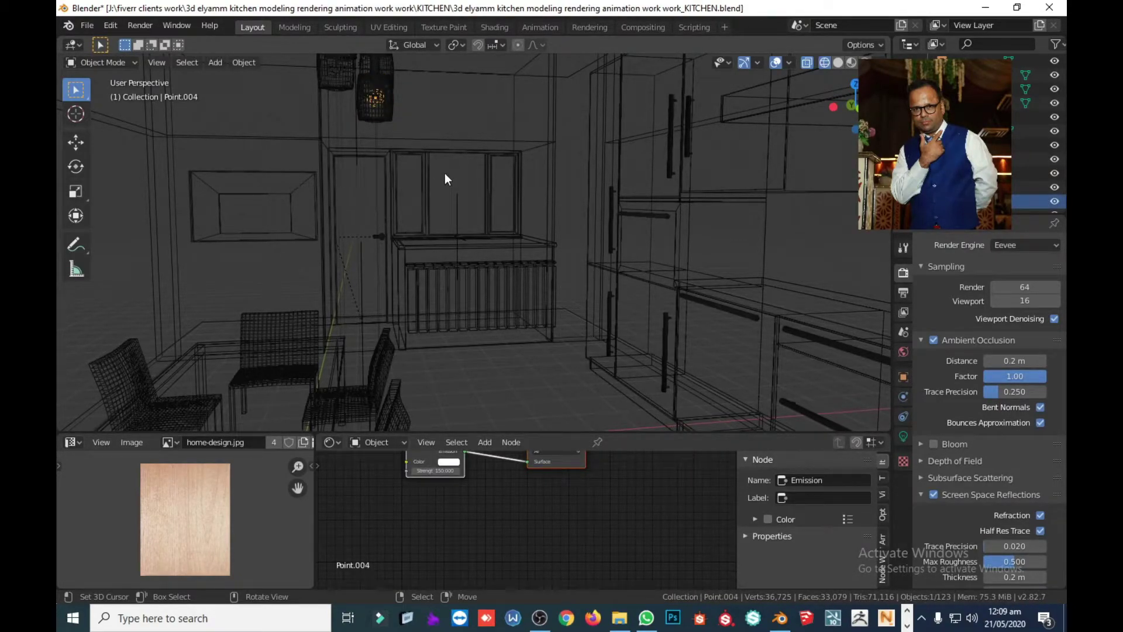
Switch to top view and frame the kitchen floor plan
{"action": "key", "text": "KP_7"}
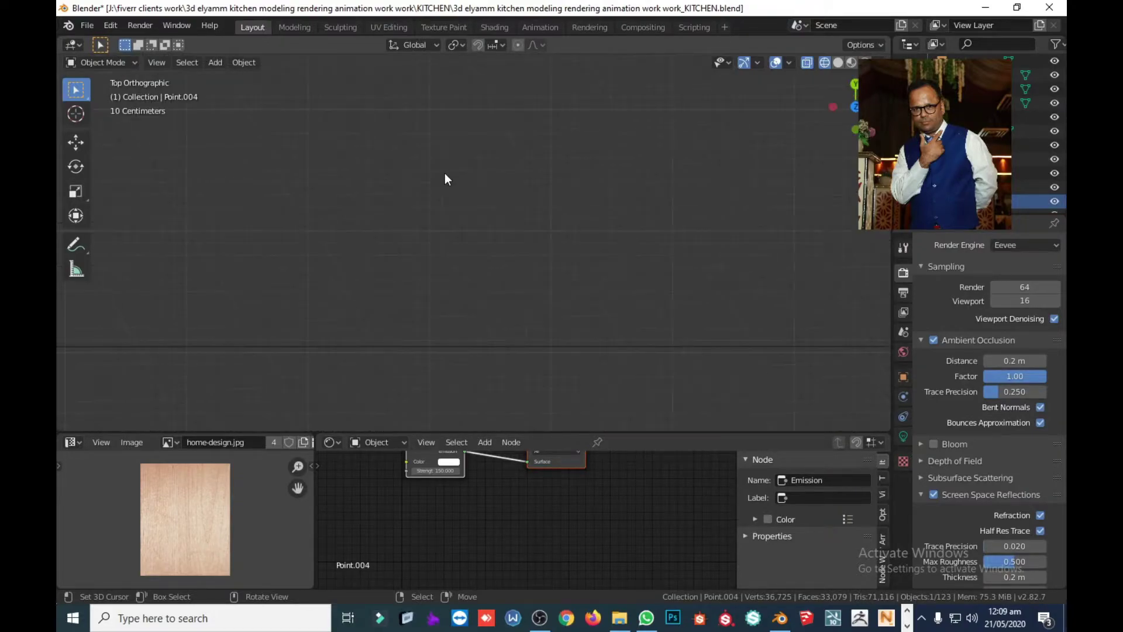
{"action": "scroll", "coordinate": [445, 174], "scroll_direction": "down", "scroll_amount": 2}
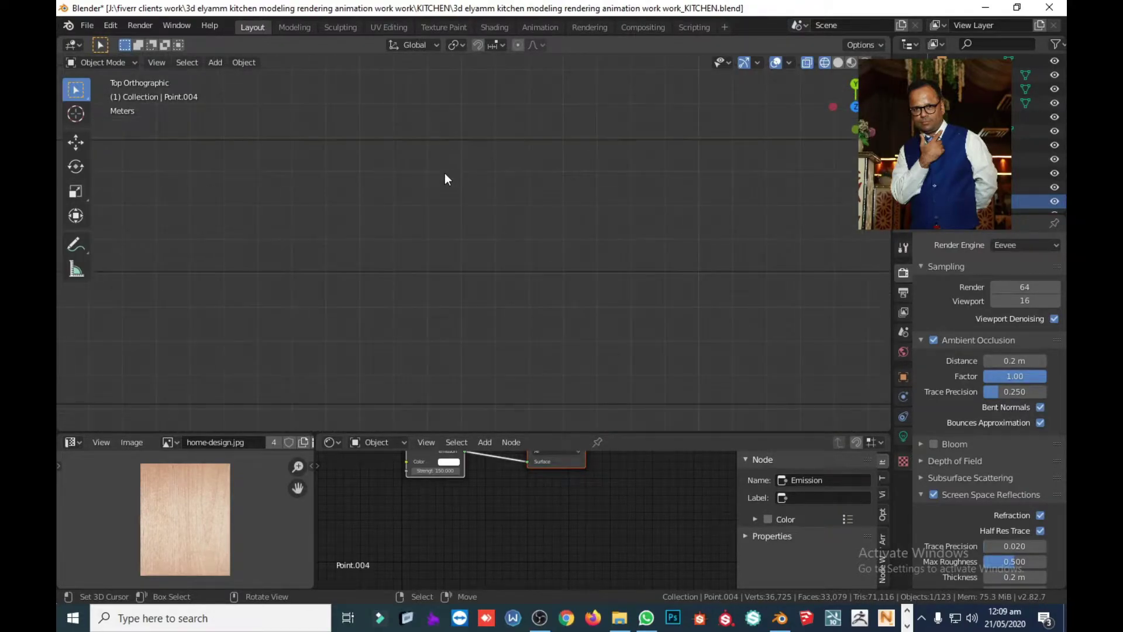
{"action": "scroll", "coordinate": [445, 174], "scroll_direction": "down", "scroll_amount": 3}
{"action": "scroll", "coordinate": [445, 174], "scroll_direction": "down", "scroll_amount": 2}
{"action": "scroll", "coordinate": [446, 174], "scroll_direction": "down", "scroll_amount": 2}
{"action": "scroll", "coordinate": [445, 174], "scroll_direction": "down", "scroll_amount": 1}
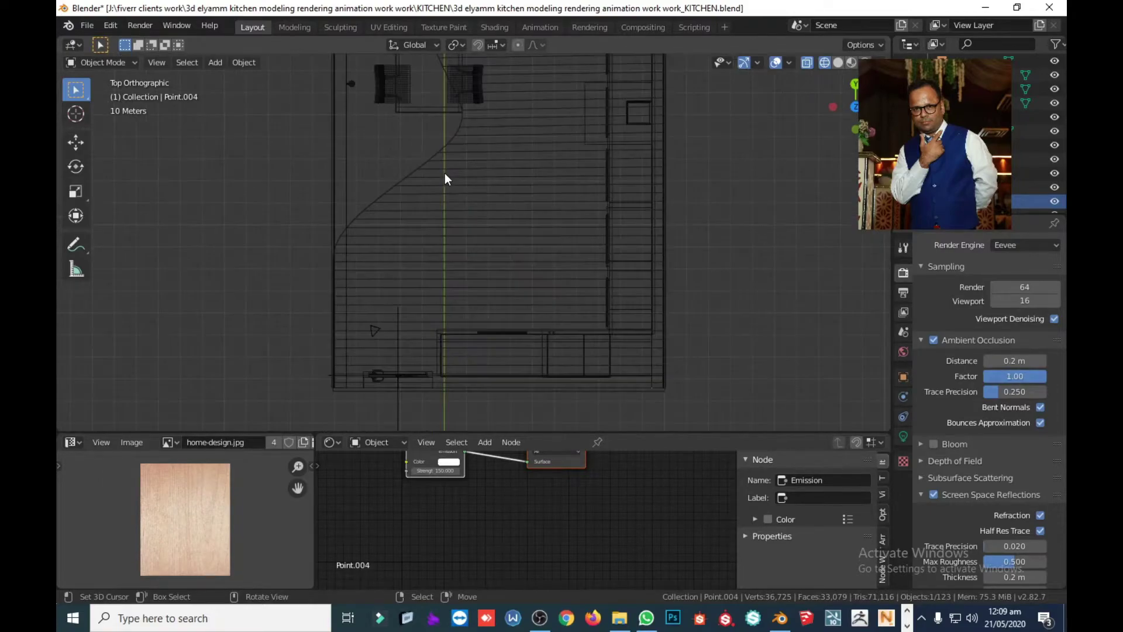
{"action": "mouse_move", "coordinate": [524, 173]}
{"action": "middle_mouse_down", "text": "shift"}
{"action": "mouse_move", "coordinate": [489, 378]}
{"action": "mouse_move", "coordinate": [490, 83]}
{"action": "middle_mouse_up", "text": "shift"}
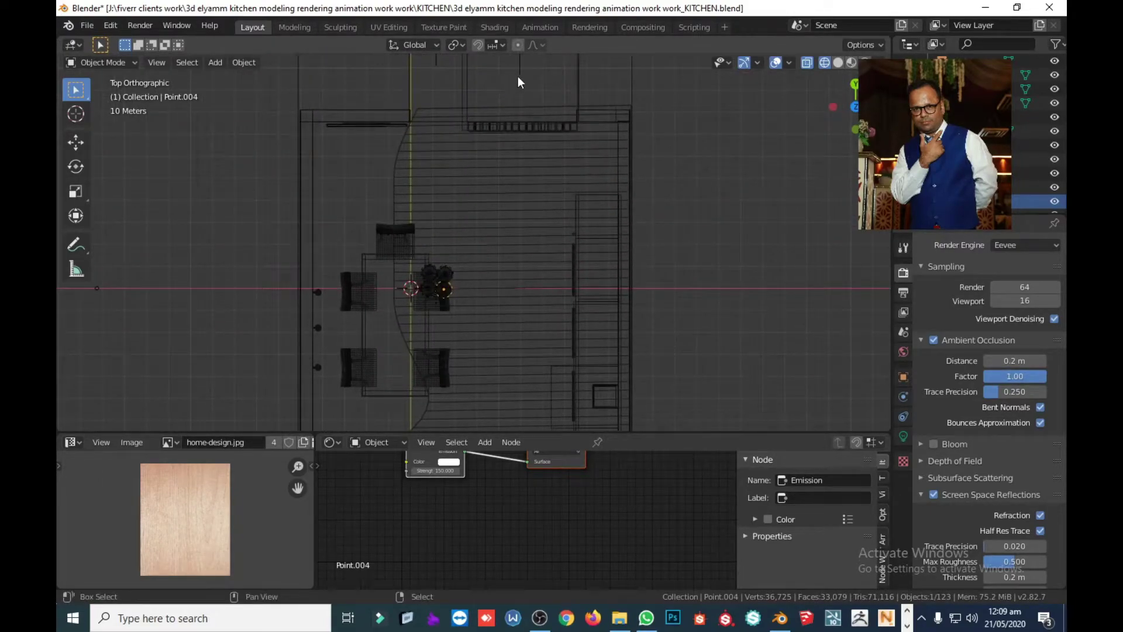
{"action": "middle_click_drag", "start_coordinate": [548, 104], "coordinate": [538, 241], "text": "shift"}
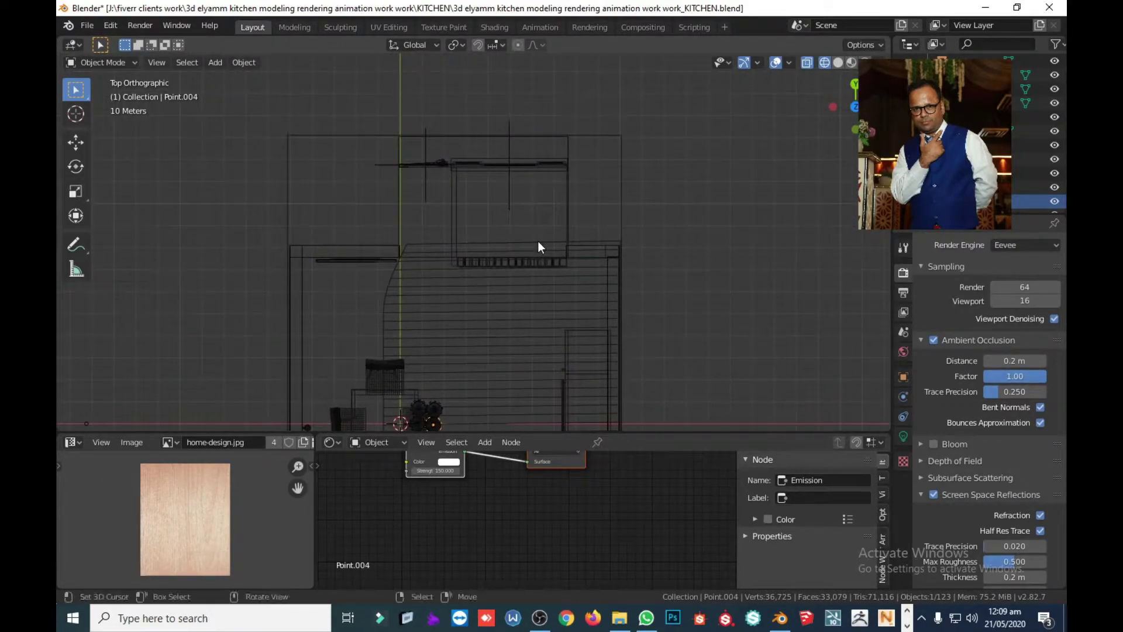
Move Point.004 up along Y and right along X over the upper cabinets
{"action": "key", "text": "g"}
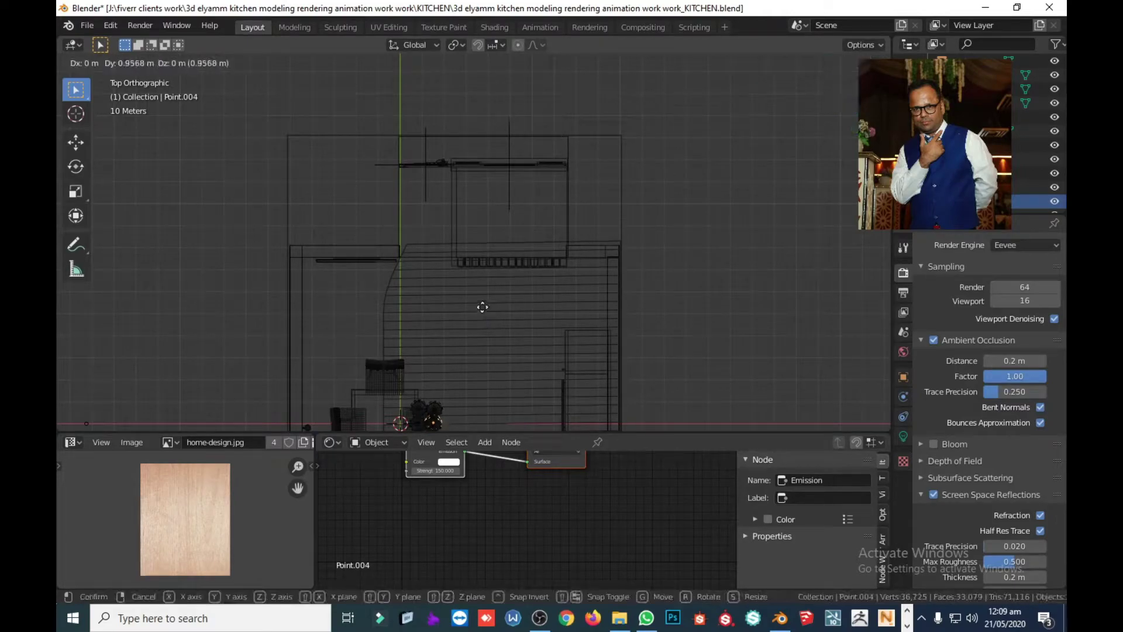
{"action": "key", "text": "y"}
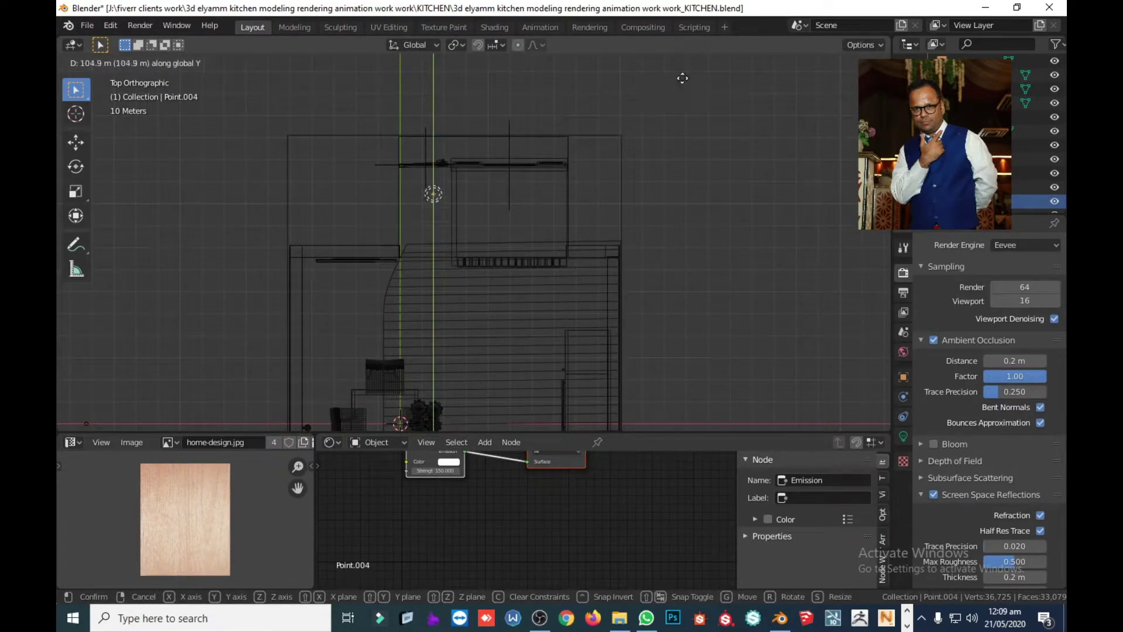
{"action": "left_click", "coordinate": [684, 85]}
{"action": "key", "text": "g"}
{"action": "key", "text": "x"}
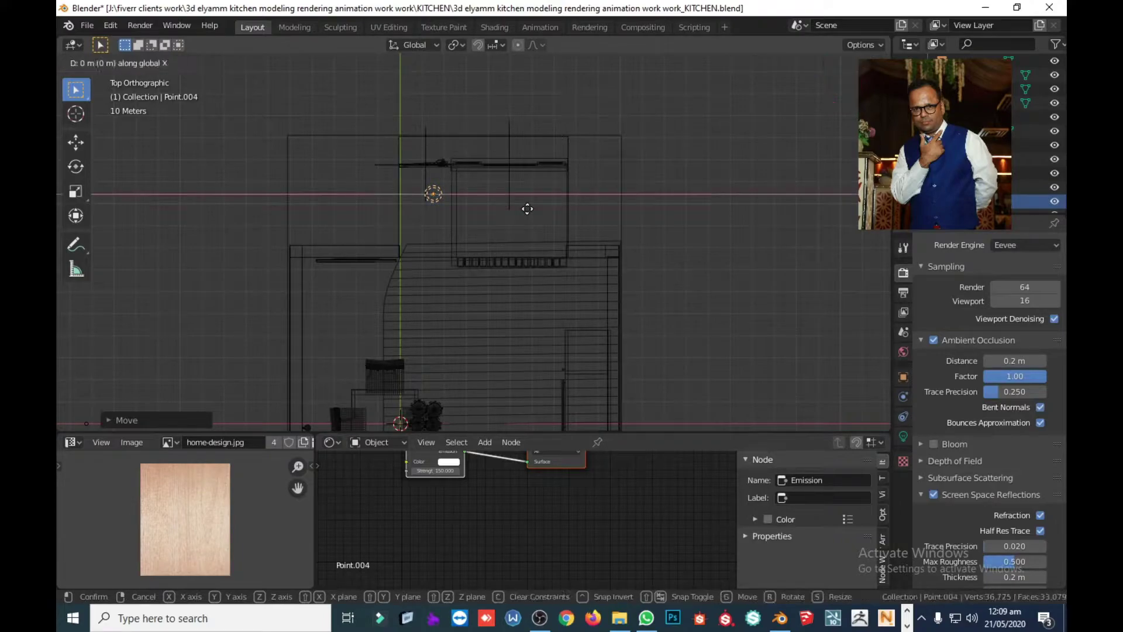
{"action": "left_click", "coordinate": [624, 237]}
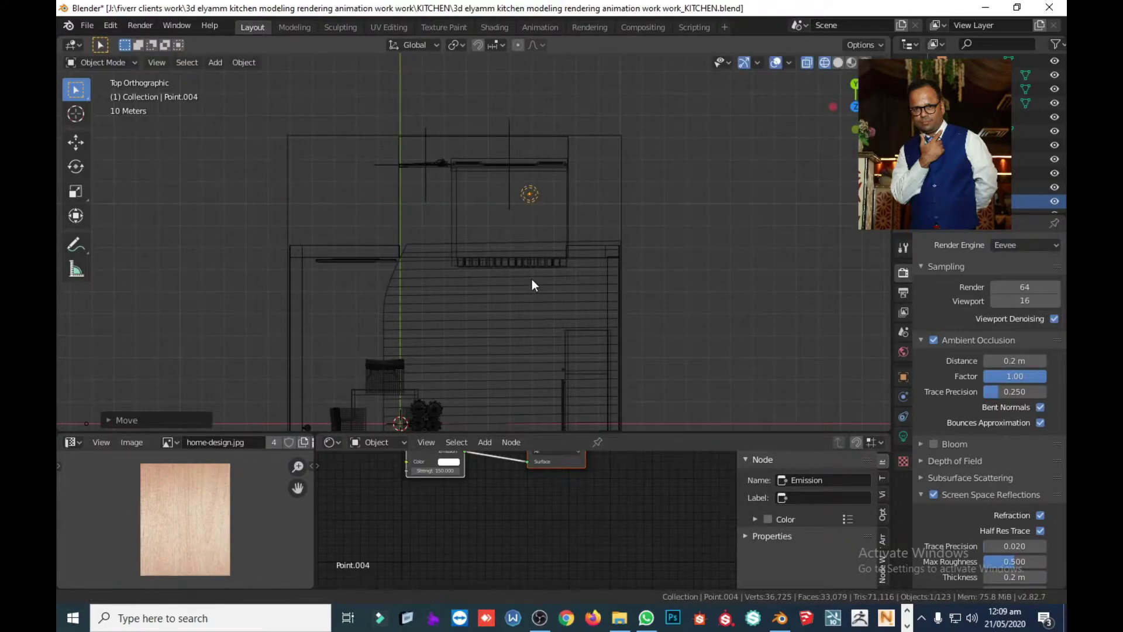
{"action": "middle_click_drag", "start_coordinate": [532, 279], "coordinate": [522, 307], "text": "shift"}
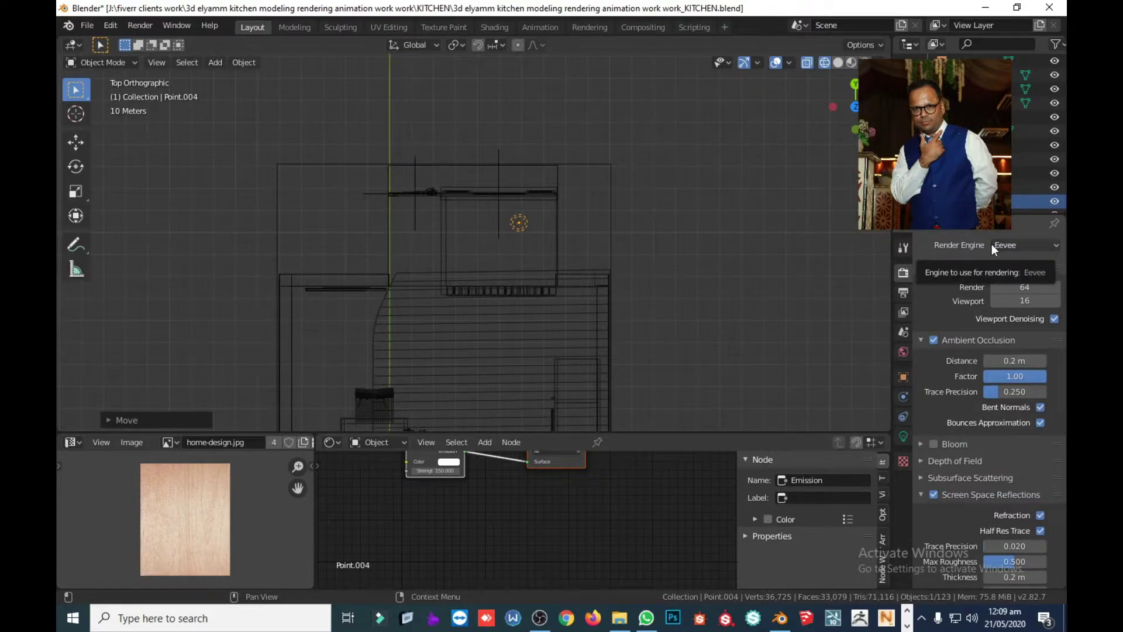
{"action": "scroll", "coordinate": [530, 374], "scroll_direction": "down", "scroll_amount": 1}
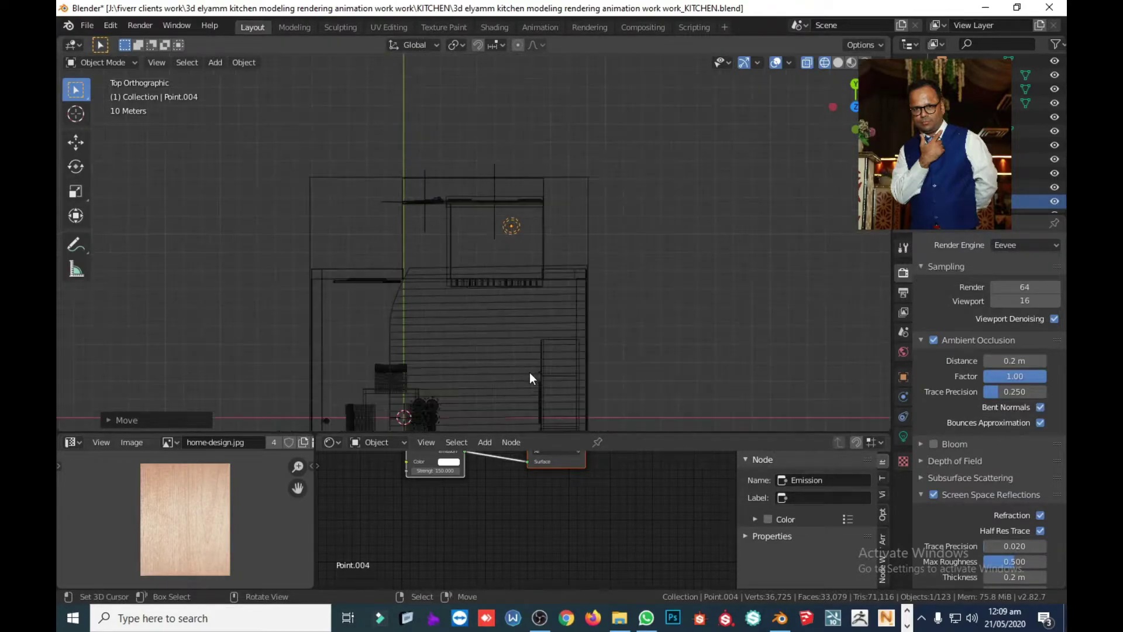
{"action": "middle_click_drag", "start_coordinate": [494, 399], "coordinate": [538, 296], "text": "shift"}
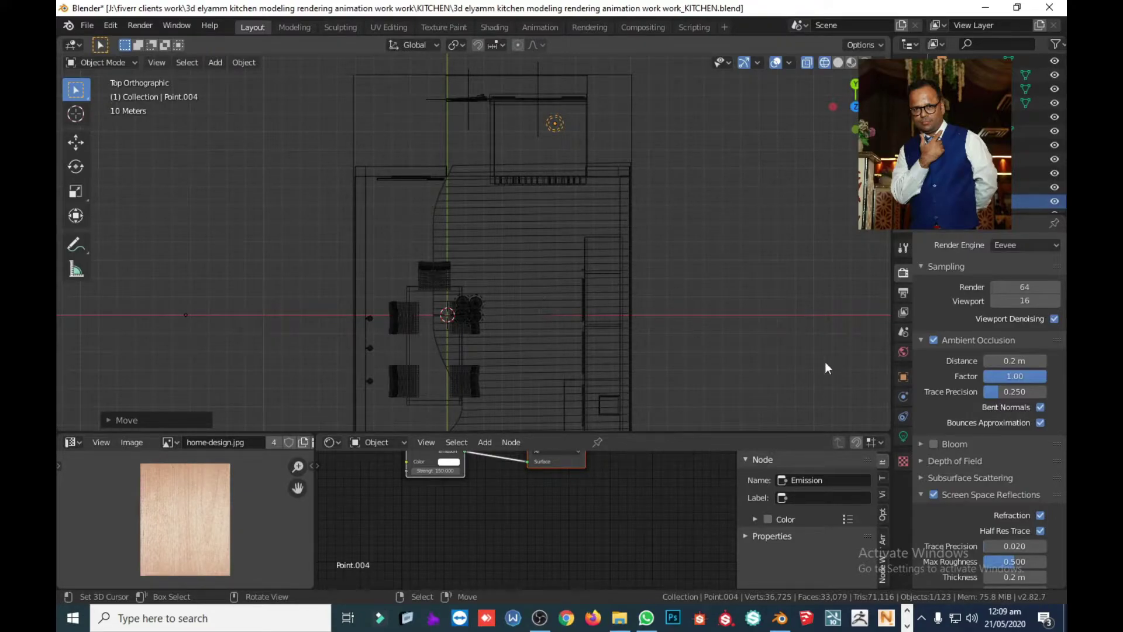
Set Point.004's power to 25 W and save the file
{"action": "left_click", "coordinate": [902, 437]}
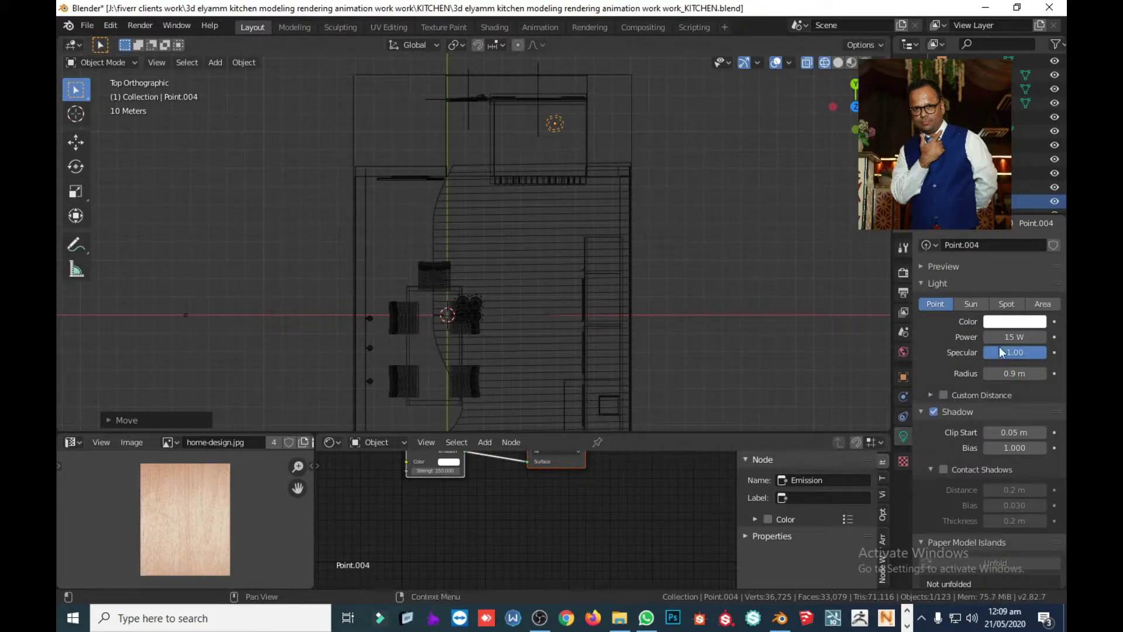
{"action": "left_click", "coordinate": [1012, 334]}
{"action": "type", "text": "2"}
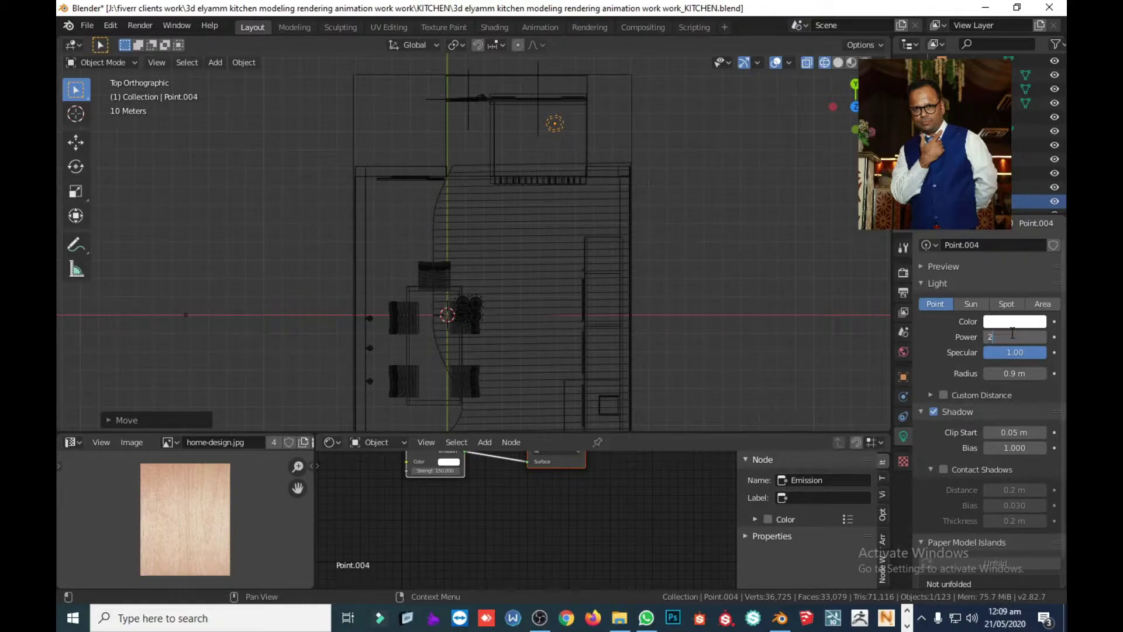
{"action": "type", "text": "5"}
{"action": "key", "text": "Return"}
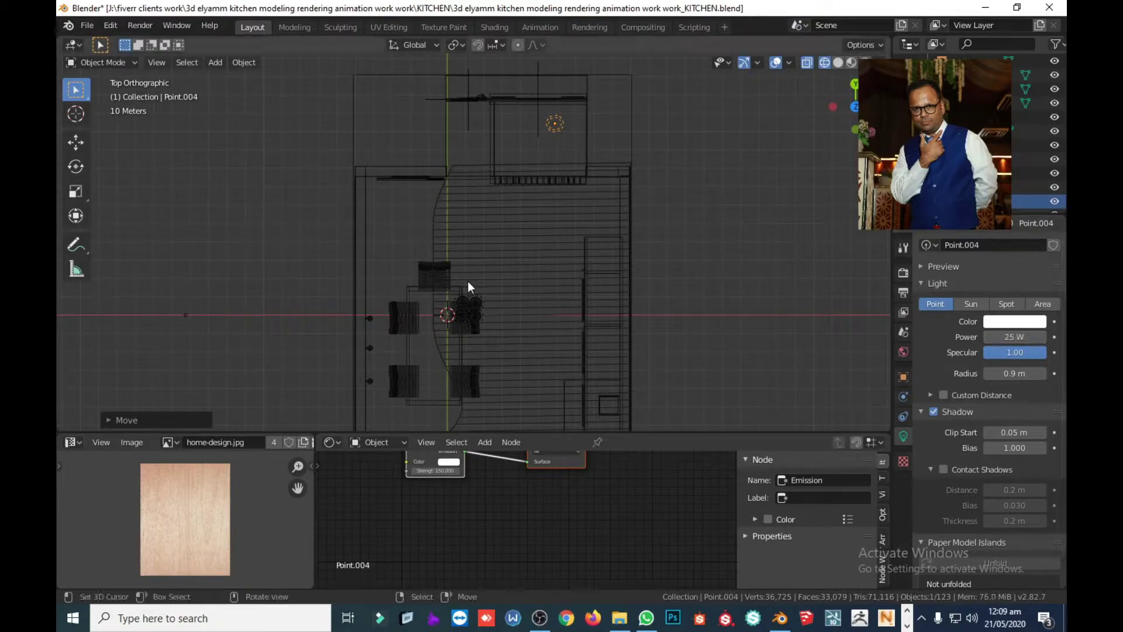
{"action": "key", "text": "ctrl+s"}
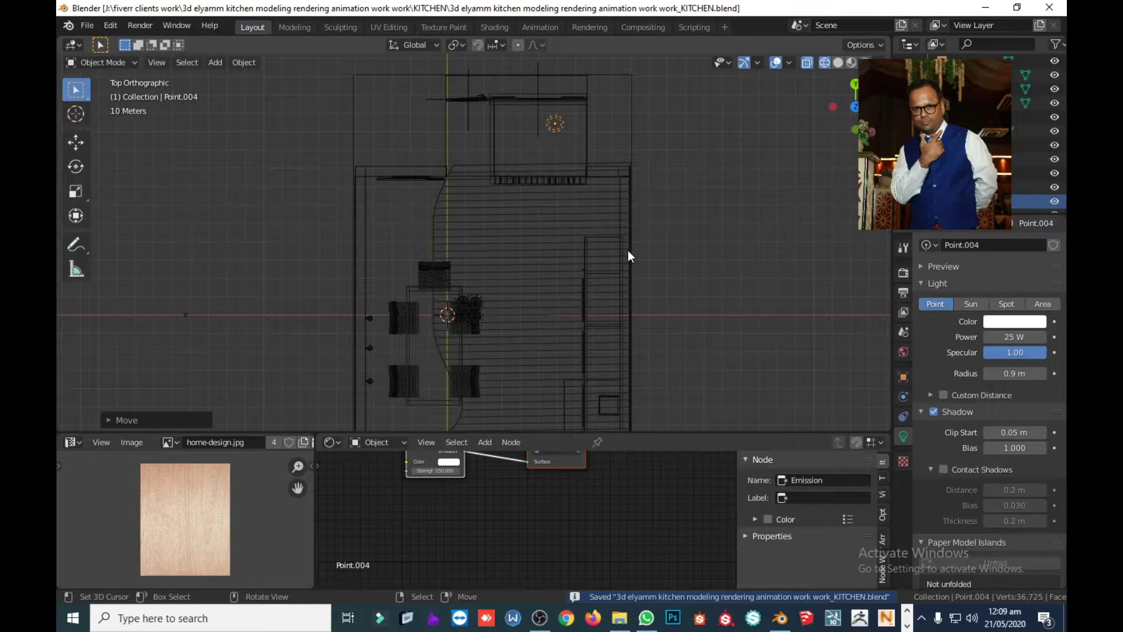
Check the camera view in Material Preview, then return to top view
{"action": "key", "text": "KP_0"}
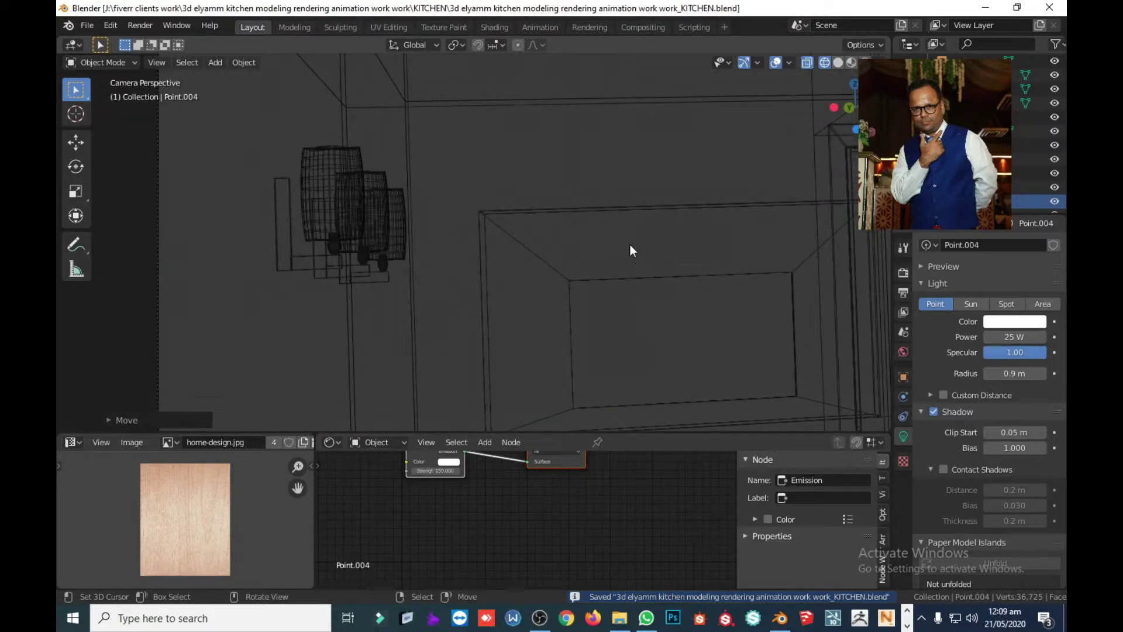
{"action": "scroll", "coordinate": [630, 245], "scroll_direction": "down", "scroll_amount": 3}
{"action": "scroll", "coordinate": [630, 242], "scroll_direction": "down", "scroll_amount": 2}
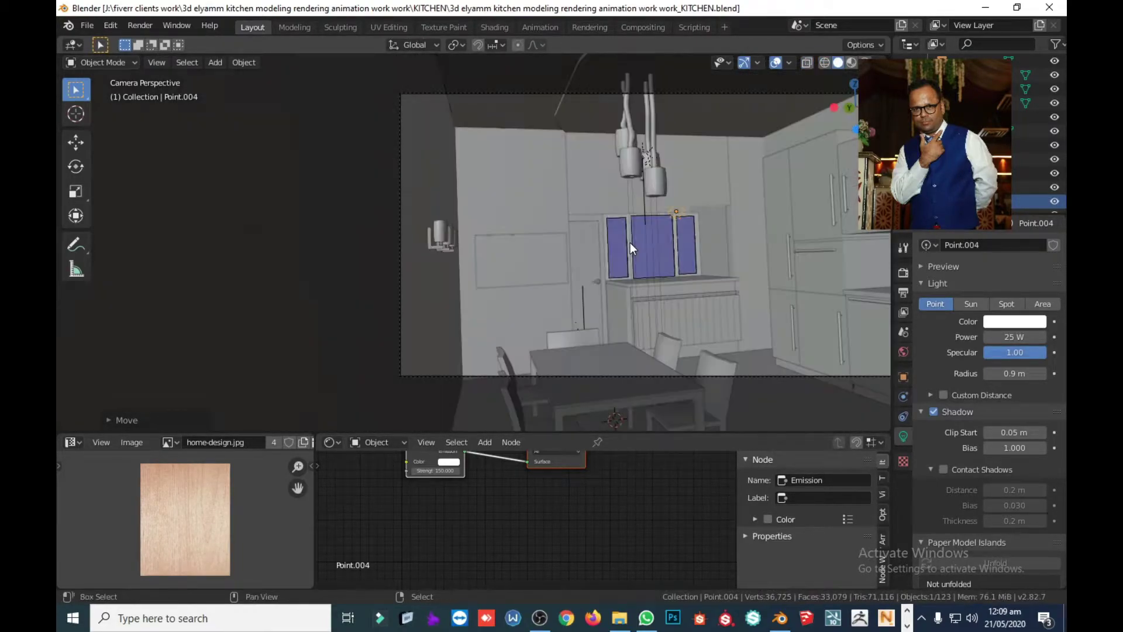
{"action": "key", "text": "shift+z"}
{"action": "key", "text": "z"}
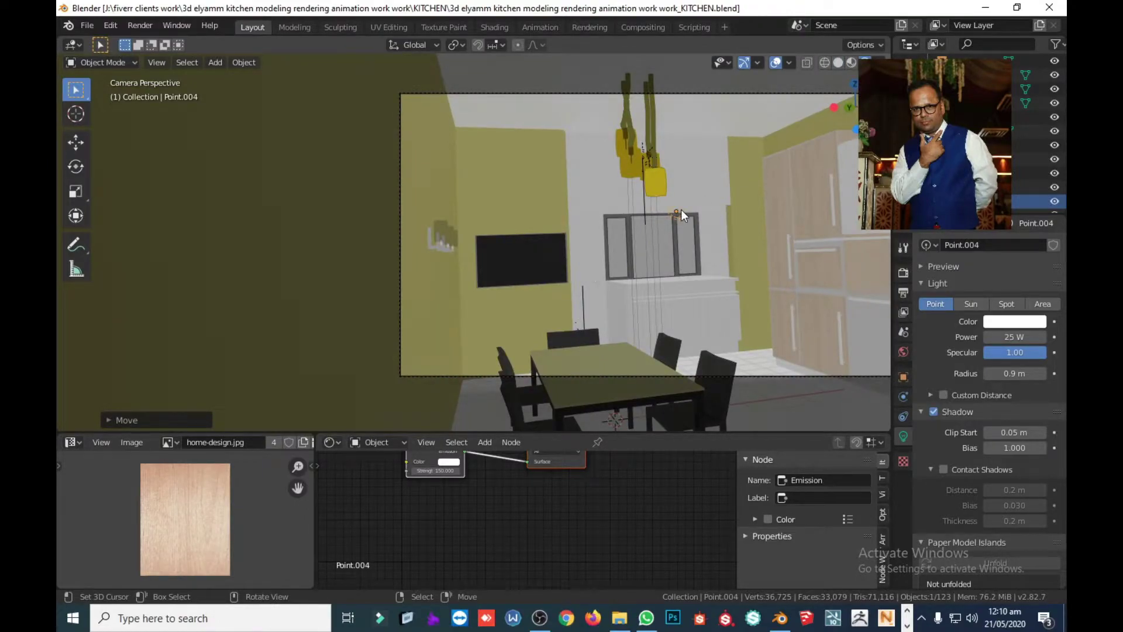
{"action": "key", "text": "KP_7"}
Return to wireframe and shift Point.004 slightly lower along Y on the plan
{"action": "key", "text": "z"}
{"action": "key", "text": "shift+z"}
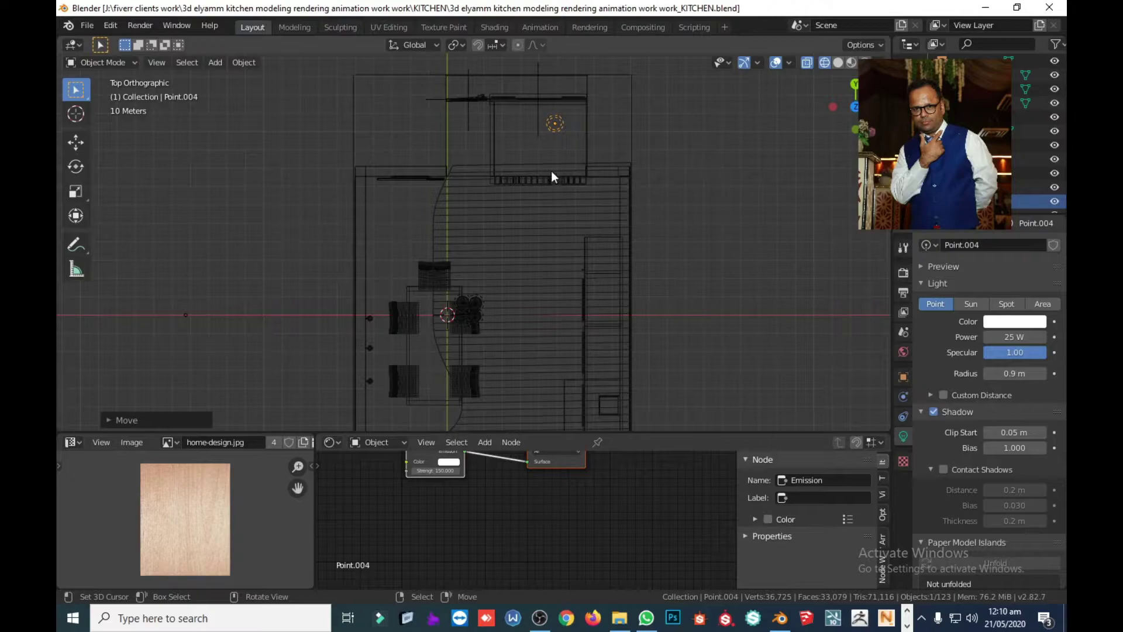
{"action": "key", "text": "g"}
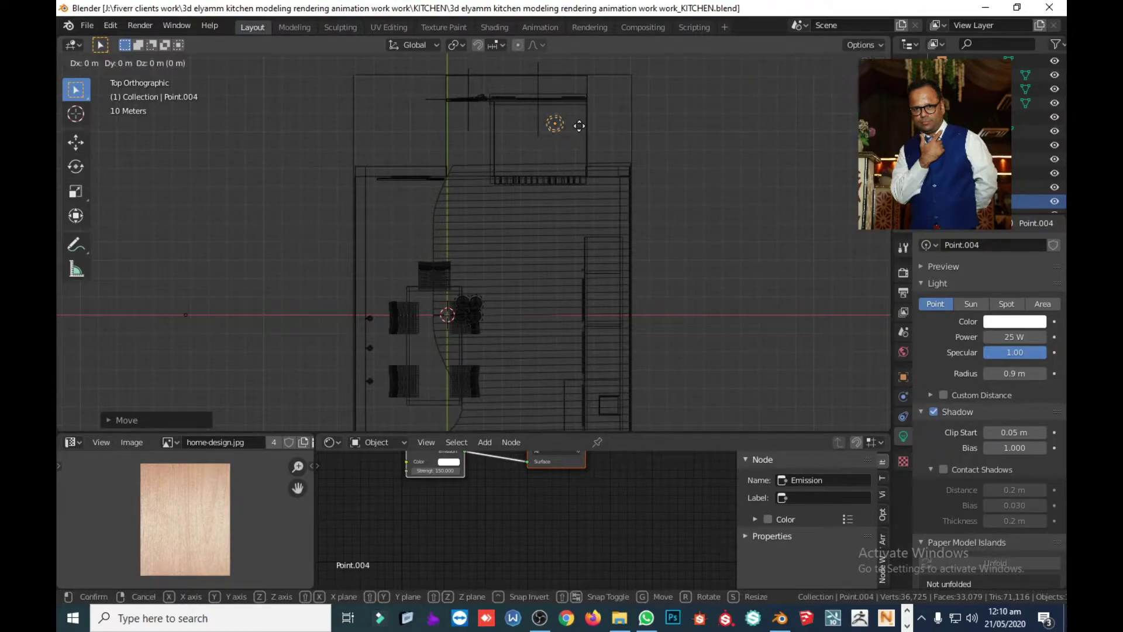
{"action": "key", "text": "y"}
{"action": "left_click", "coordinate": [578, 144]}
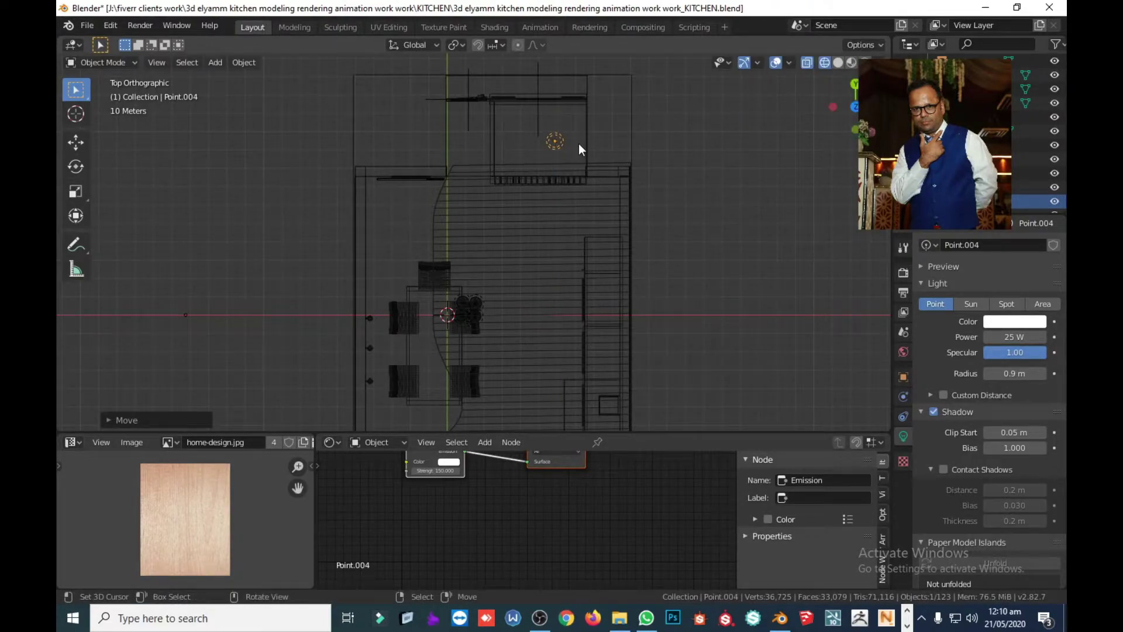
From the front view, lower Point.004 along Z and save
{"action": "key", "text": "KP_1"}
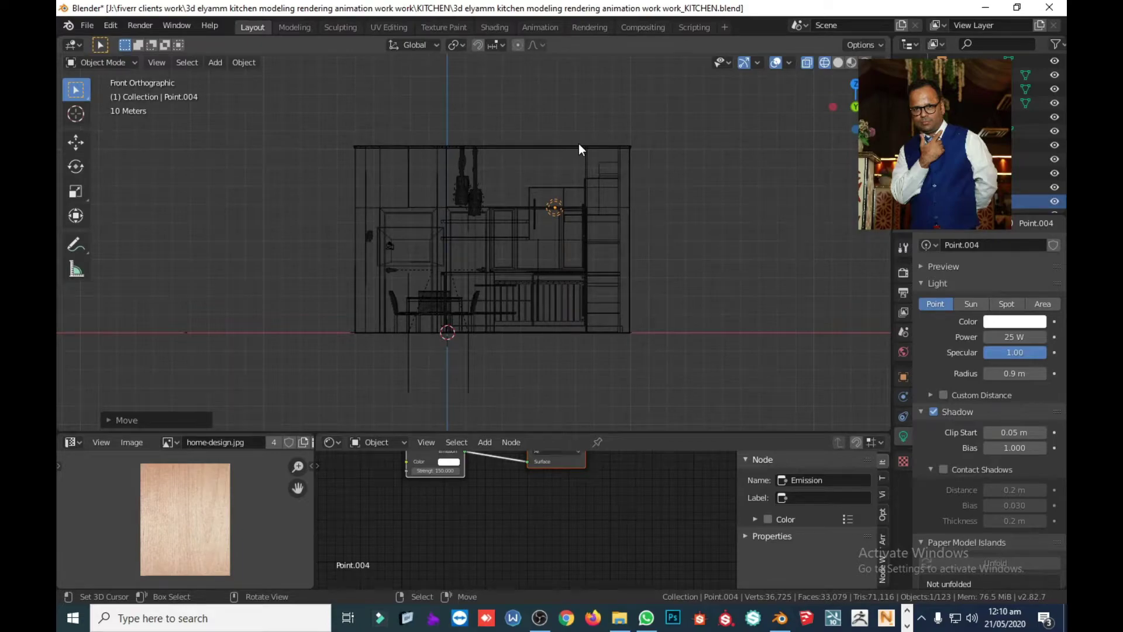
{"action": "key", "text": "g"}
{"action": "key", "text": "z"}
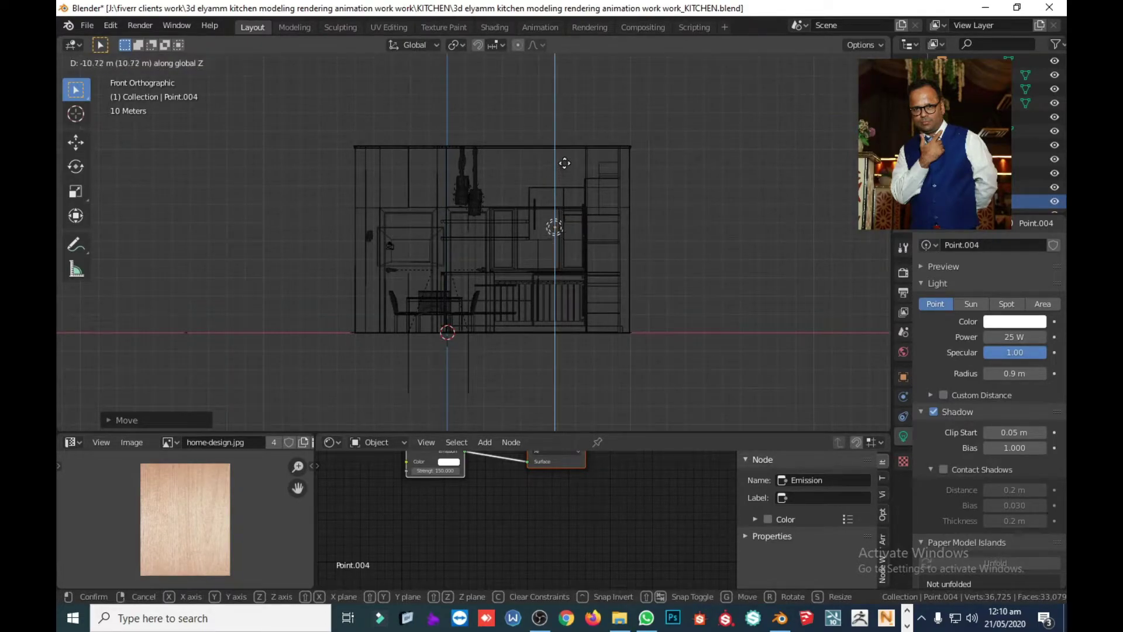
{"action": "left_click", "coordinate": [564, 163]}
{"action": "key", "text": "ctrl+s"}
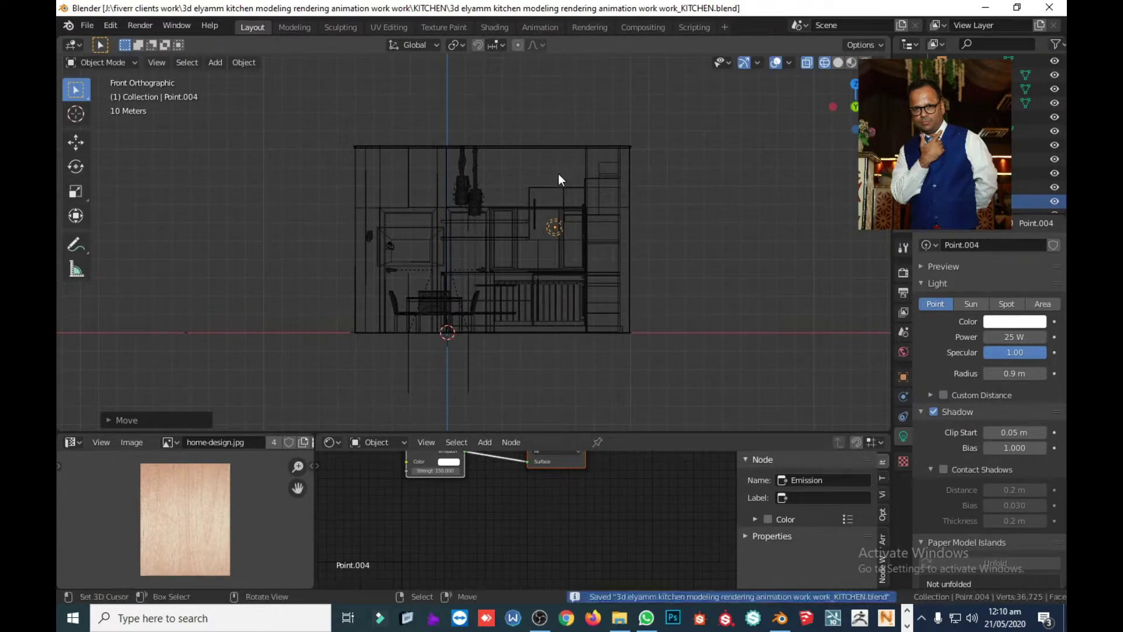
Move Point.004 along Y to the outer wall, save, and turn off wireframe
{"action": "mouse_move", "coordinate": [558, 173]}
{"action": "middle_mouse_down"}
{"action": "mouse_move", "coordinate": [550, 193]}
{"action": "mouse_move", "coordinate": [686, 235]}
{"action": "middle_mouse_up"}
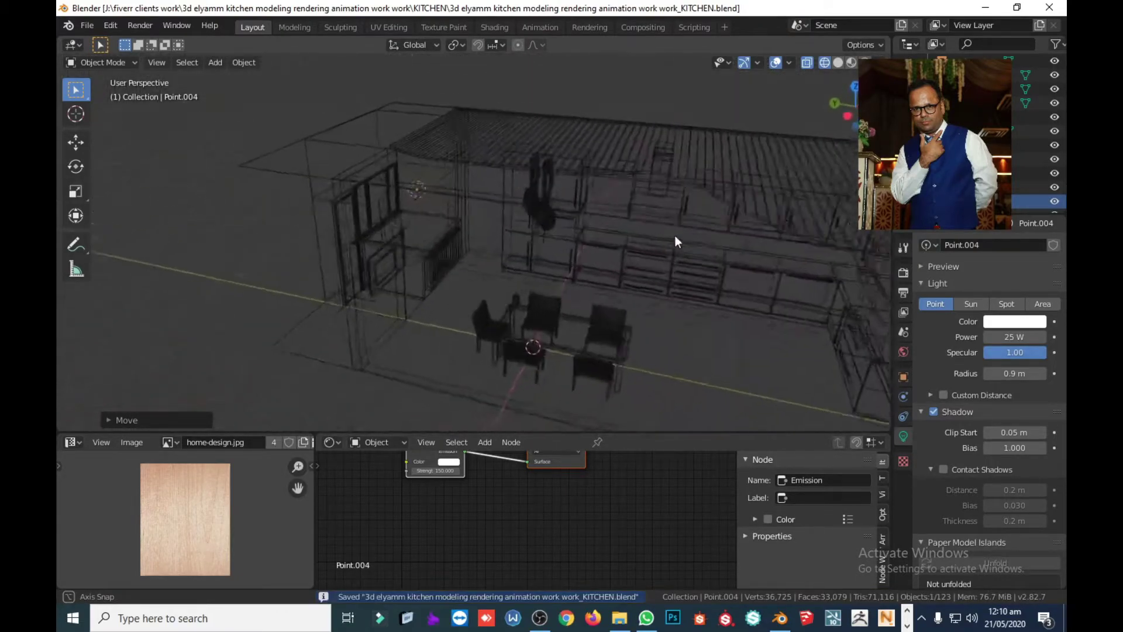
{"action": "mouse_move", "coordinate": [223, 209]}
{"action": "middle_mouse_down"}
{"action": "mouse_move", "coordinate": [278, 245]}
{"action": "mouse_move", "coordinate": [325, 250]}
{"action": "middle_mouse_up"}
{"action": "mouse_move", "coordinate": [303, 261]}
{"action": "middle_mouse_down"}
{"action": "mouse_move", "coordinate": [244, 219]}
{"action": "mouse_move", "coordinate": [433, 266]}
{"action": "middle_mouse_up"}
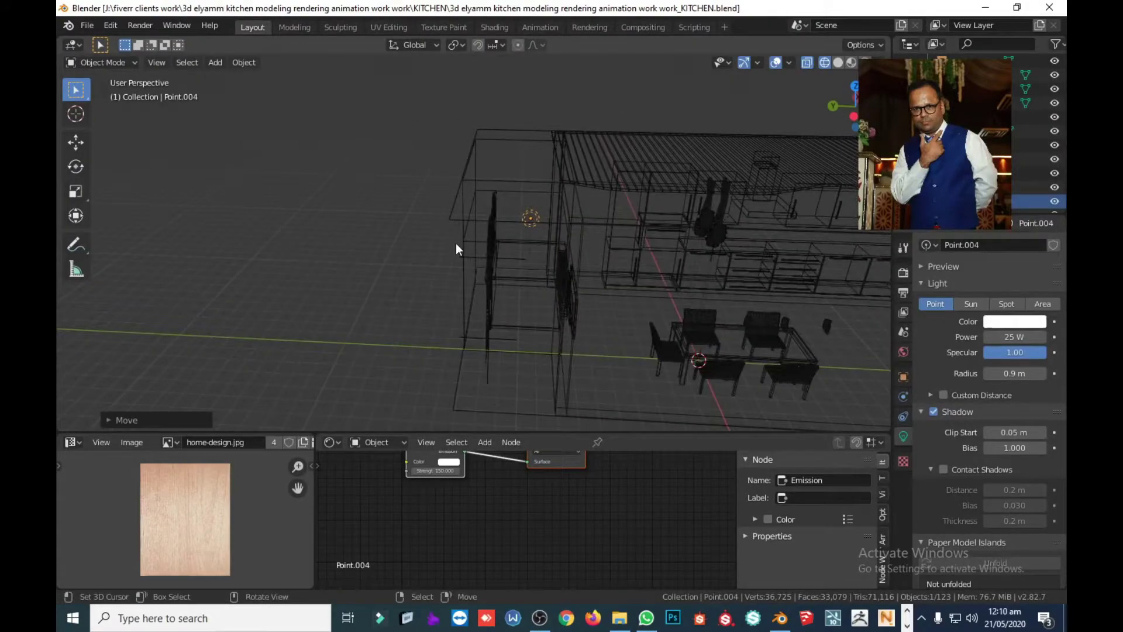
{"action": "key", "text": "g"}
{"action": "key", "text": "y"}
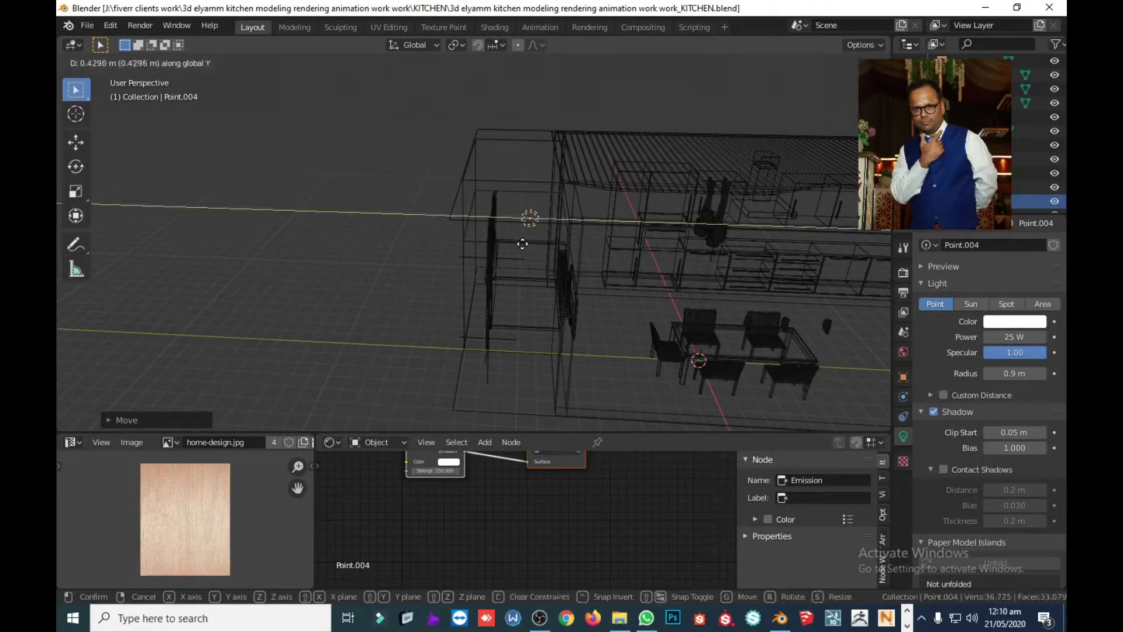
{"action": "left_click", "coordinate": [474, 250]}
{"action": "key", "text": "ctrl+s"}
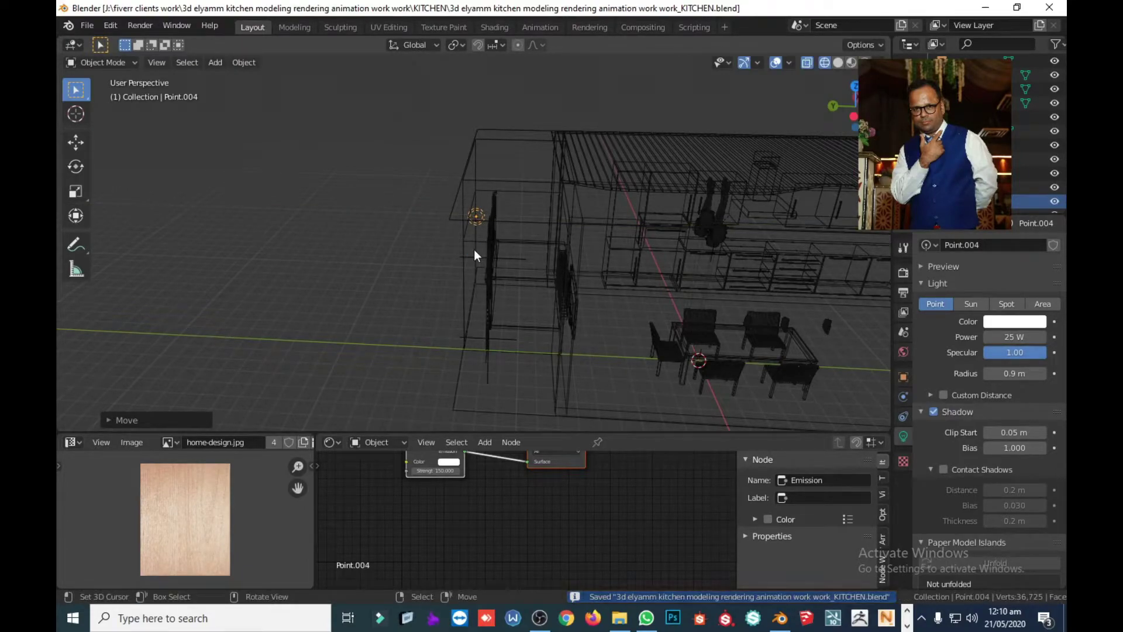
{"action": "key", "text": "shift"}
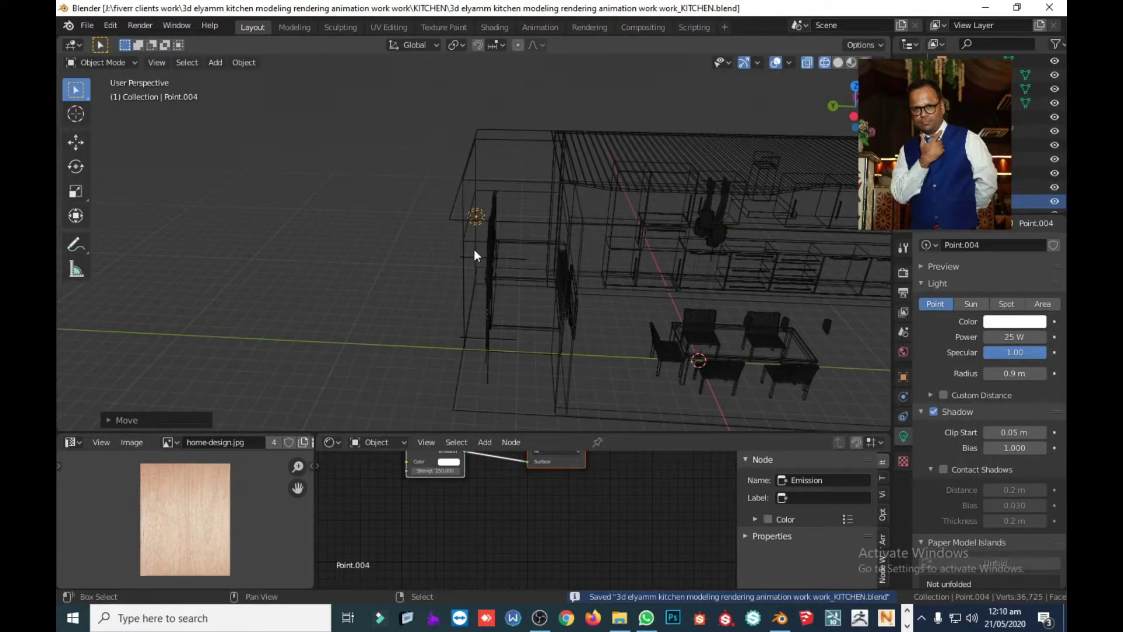
{"action": "key", "text": "shift+z"}
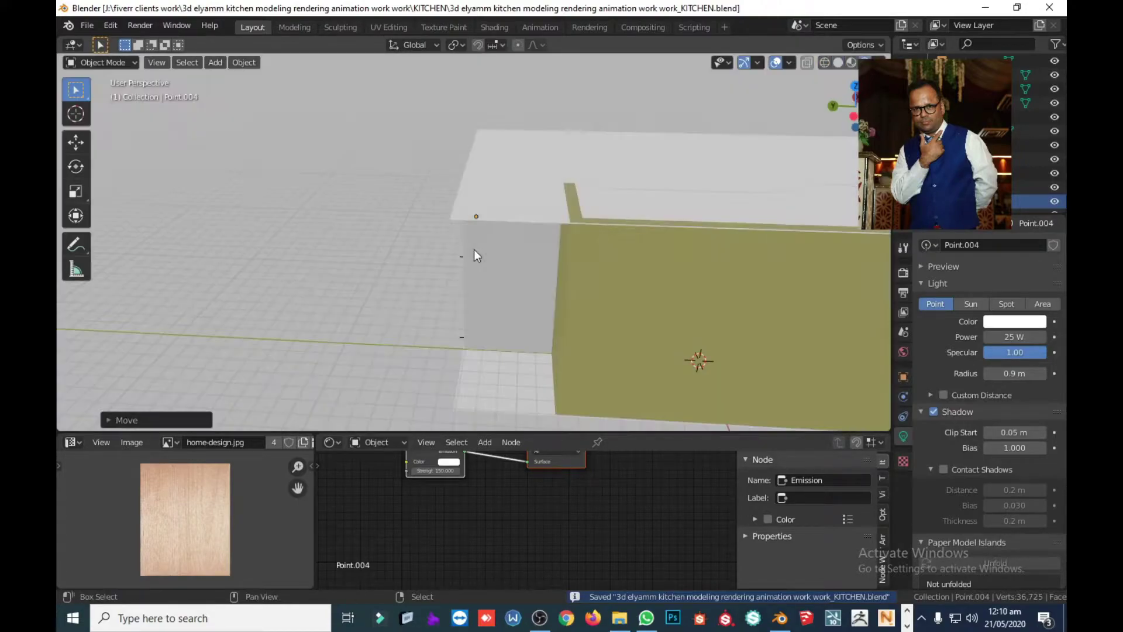
Through the camera, select the lower cabinet door right of the table (Material.044)
{"action": "key", "text": "KP_0"}
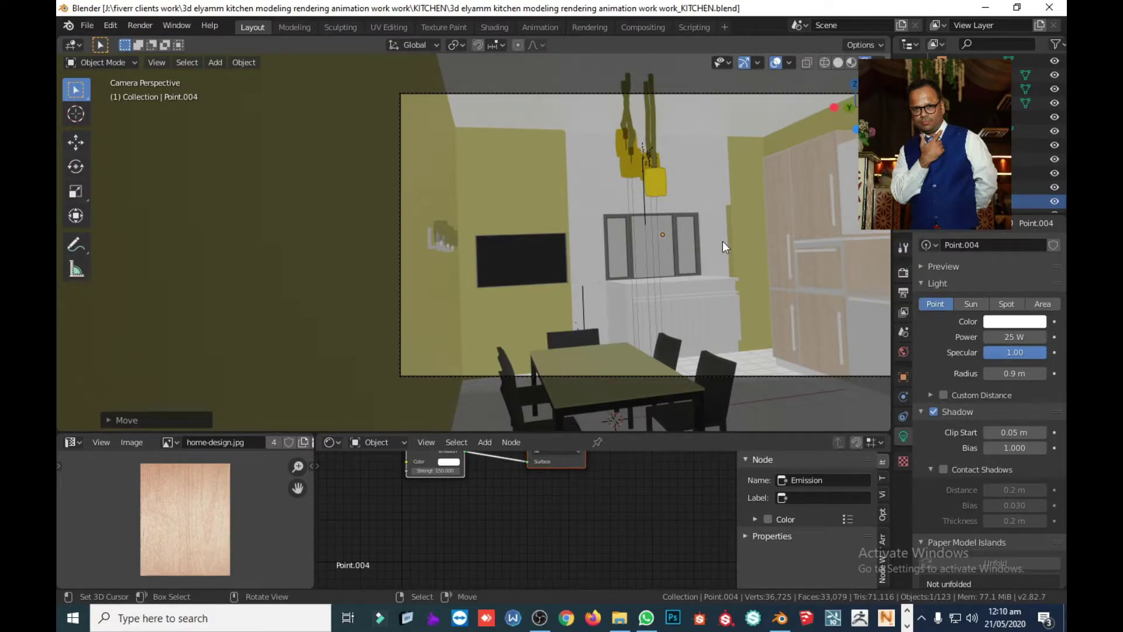
{"action": "middle_click_drag", "start_coordinate": [796, 230], "coordinate": [621, 220], "text": "shift"}
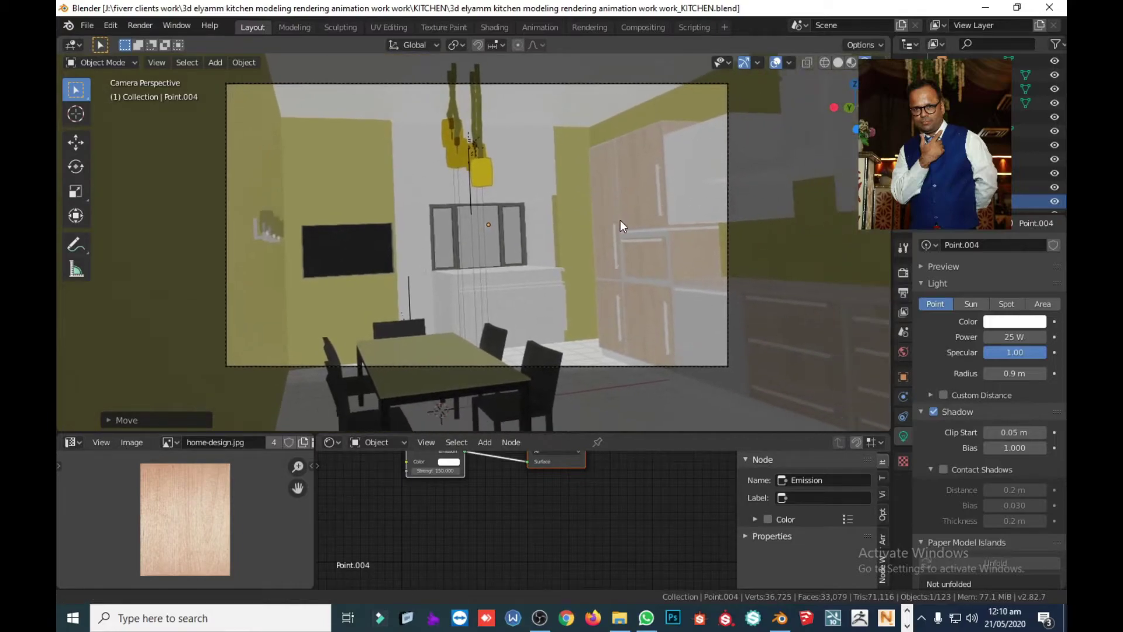
{"action": "left_click", "coordinate": [674, 178]}
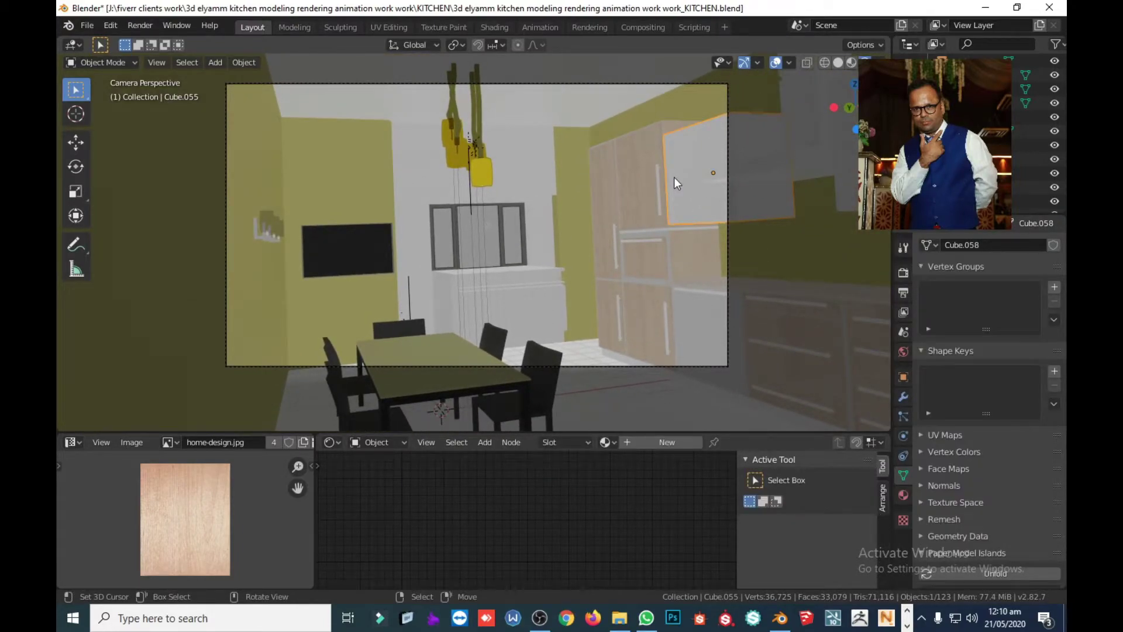
{"action": "left_click", "coordinate": [692, 328]}
Zoom in on the Cube.038 lower cabinet in wireframe and compare it with IMG_1949.jpg
{"action": "key", "text": "shift+z"}
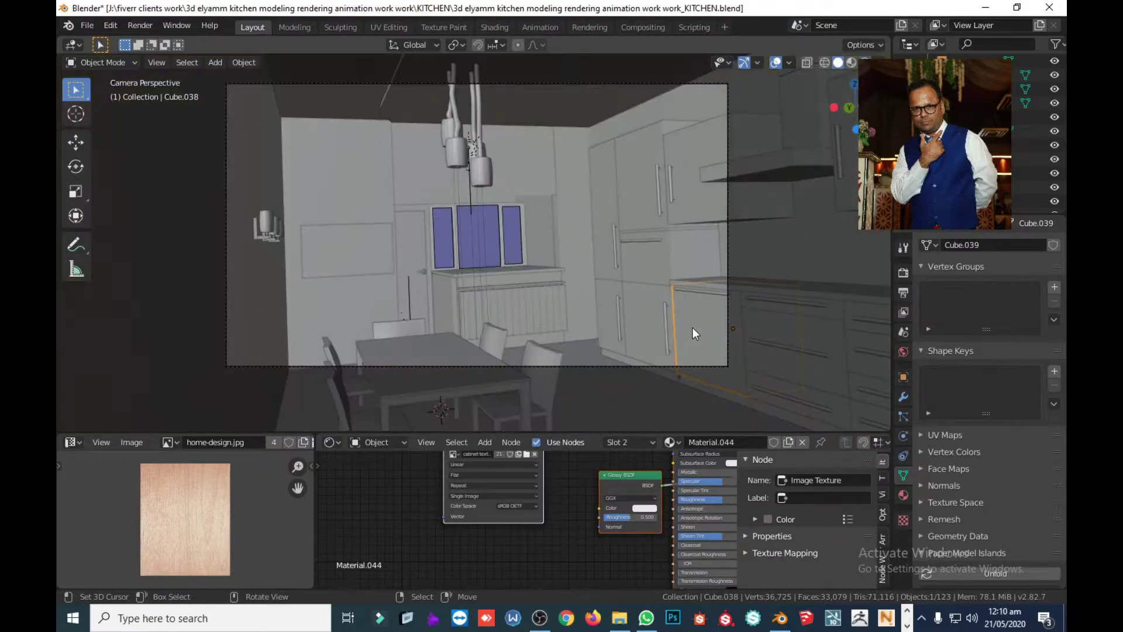
{"action": "mouse_move", "coordinate": [692, 332]}
{"action": "middle_mouse_down"}
{"action": "mouse_move", "coordinate": [826, 345]}
{"action": "mouse_move", "coordinate": [433, 182]}
{"action": "mouse_move", "coordinate": [689, 268]}
{"action": "mouse_move", "coordinate": [607, 273]}
{"action": "middle_mouse_up"}
{"action": "scroll", "coordinate": [432, 181], "scroll_direction": "down", "scroll_amount": 3}
{"action": "scroll", "coordinate": [543, 316], "scroll_direction": "up", "scroll_amount": 3}
{"action": "scroll", "coordinate": [544, 318], "scroll_direction": "up", "scroll_amount": 2}
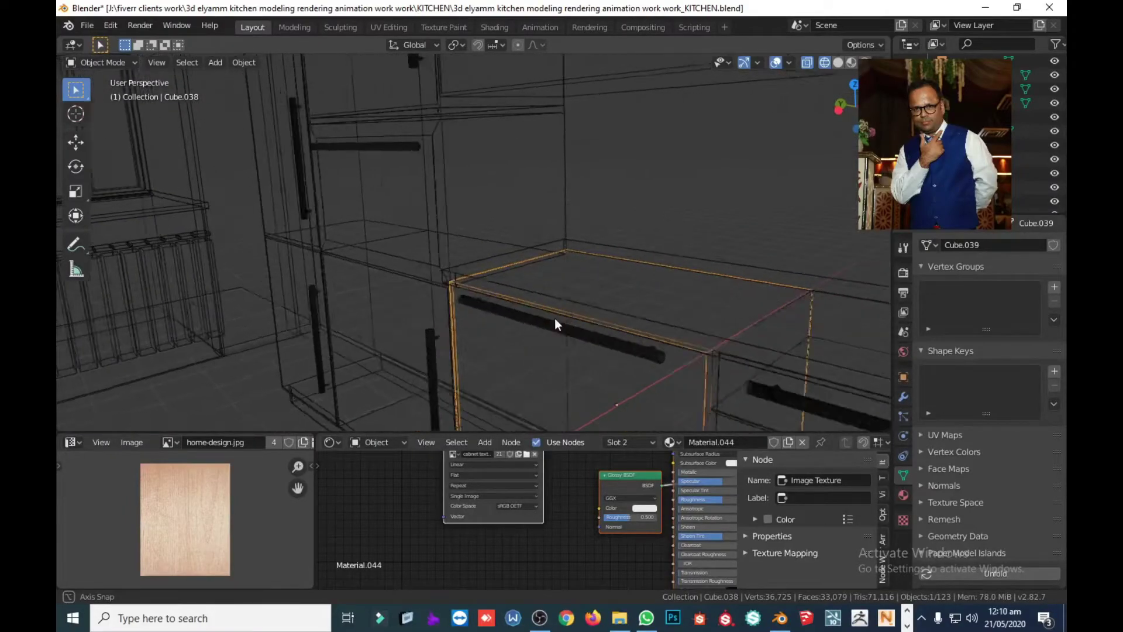
{"action": "mouse_move", "coordinate": [554, 318]}
{"action": "middle_mouse_down"}
{"action": "mouse_move", "coordinate": [628, 319]}
{"action": "mouse_move", "coordinate": [730, 258]}
{"action": "mouse_move", "coordinate": [535, 274]}
{"action": "middle_mouse_up"}
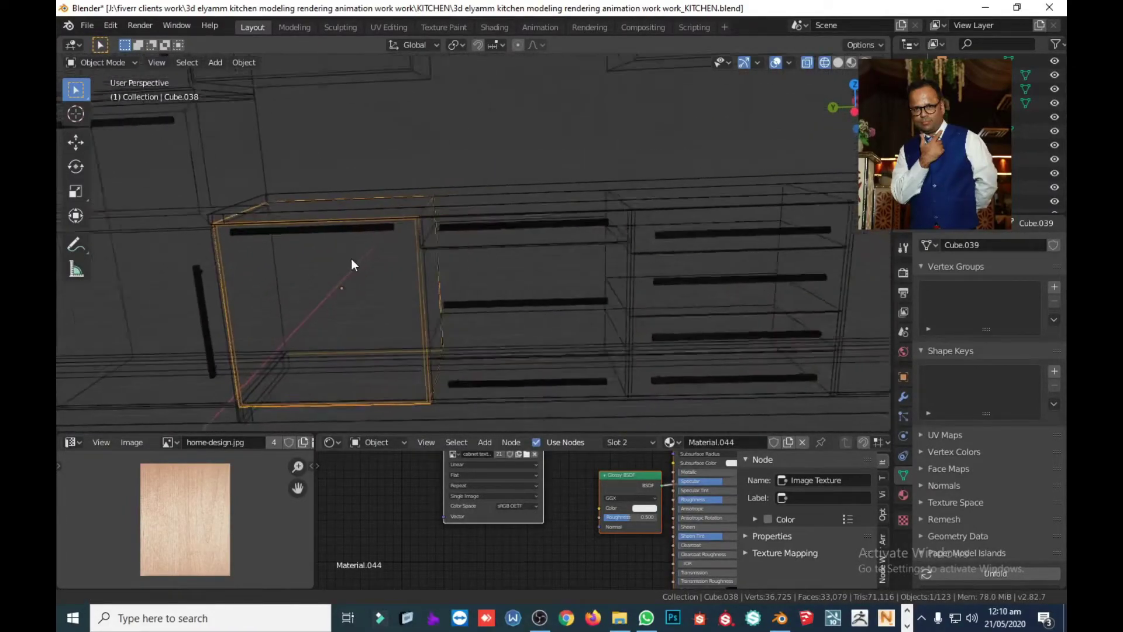
{"action": "key", "text": "alt+Tab"}
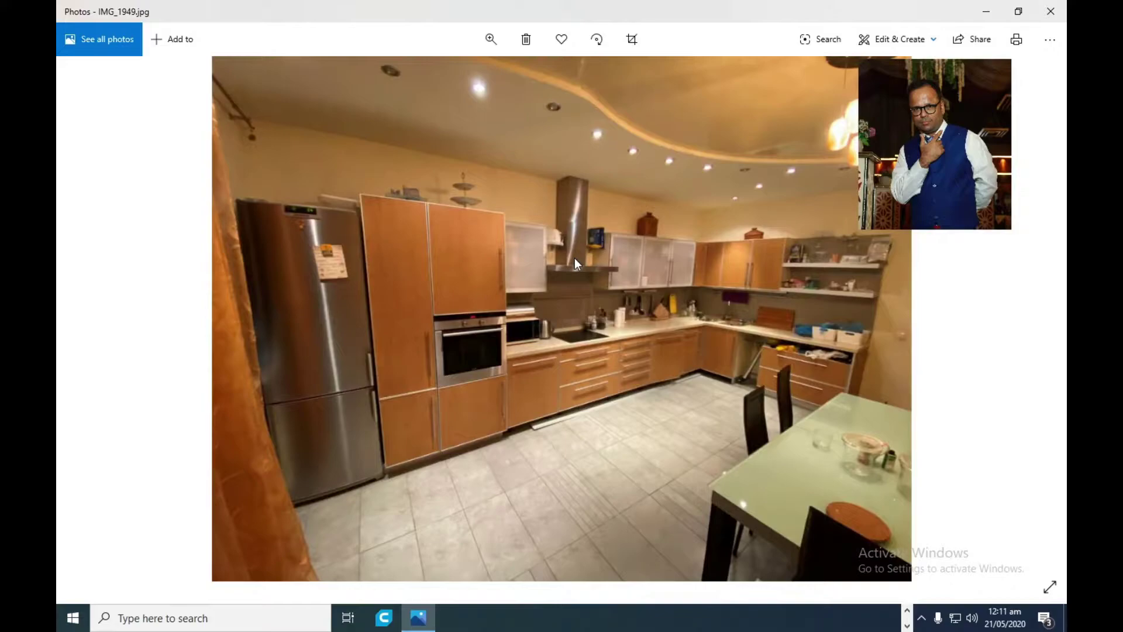
{"action": "key", "text": "alt+Tab"}
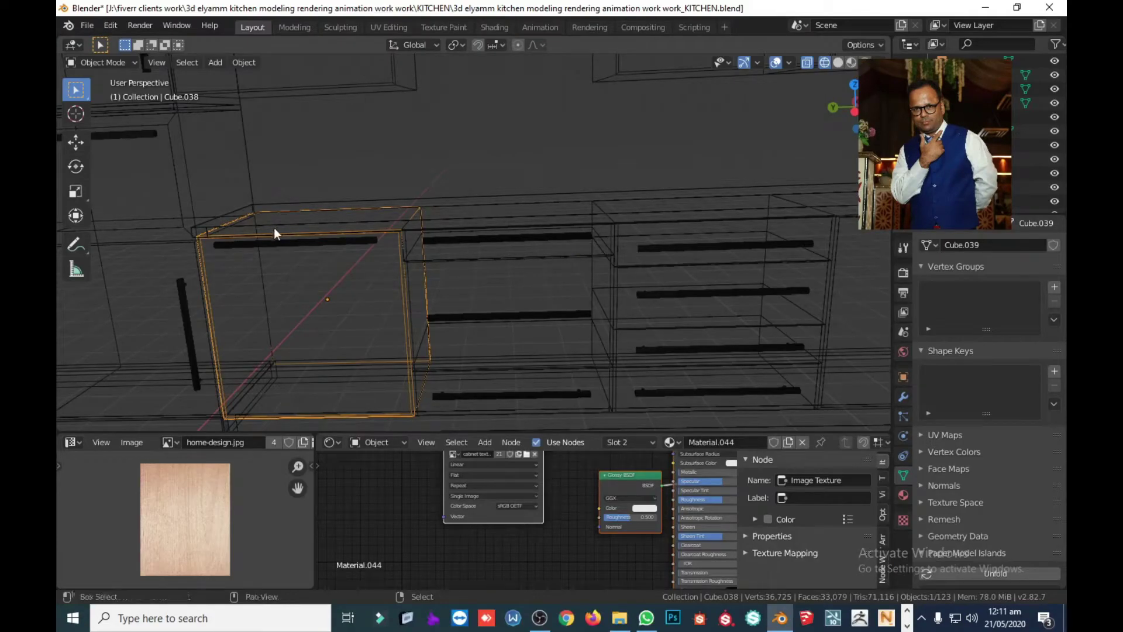
Return to solid view and show the left door Cube.030's material slots
{"action": "mouse_move", "coordinate": [274, 227]}
{"action": "middle_mouse_down"}
{"action": "mouse_move", "coordinate": [570, 211]}
{"action": "mouse_move", "coordinate": [353, 215]}
{"action": "middle_mouse_up"}
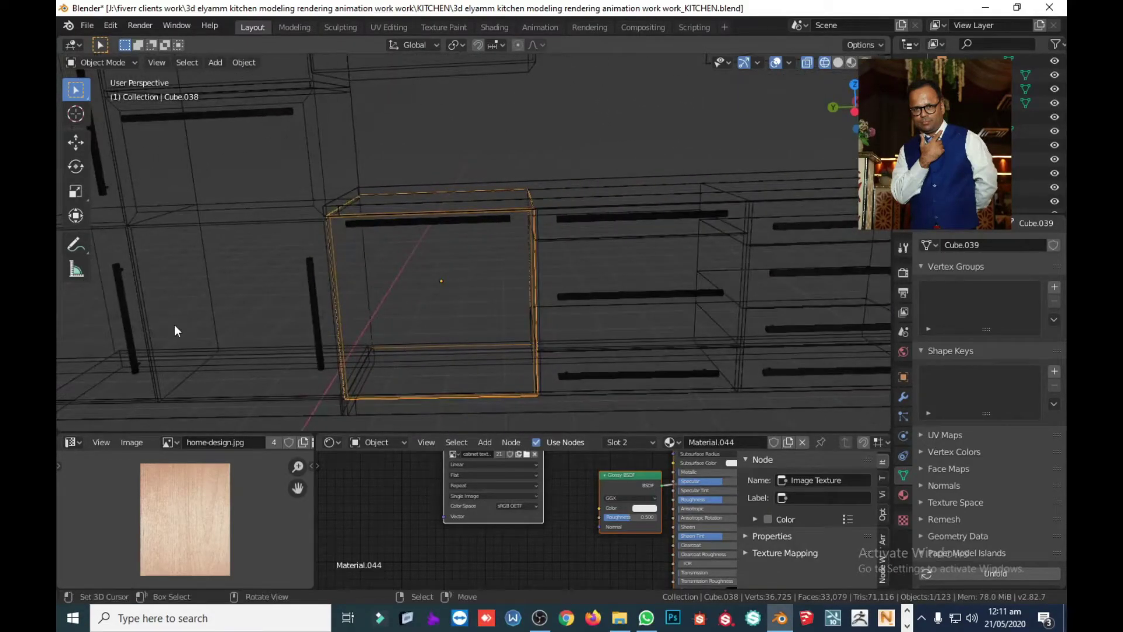
{"action": "key", "text": "alt+z"}
{"action": "left_click", "coordinate": [260, 295]}
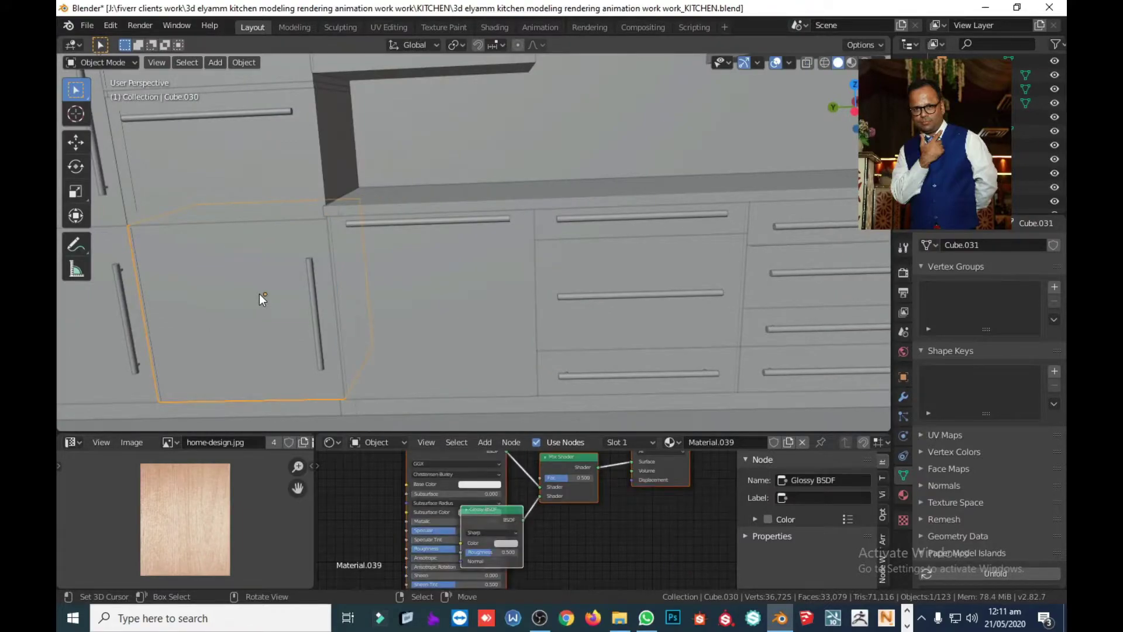
{"action": "left_click", "coordinate": [904, 496]}
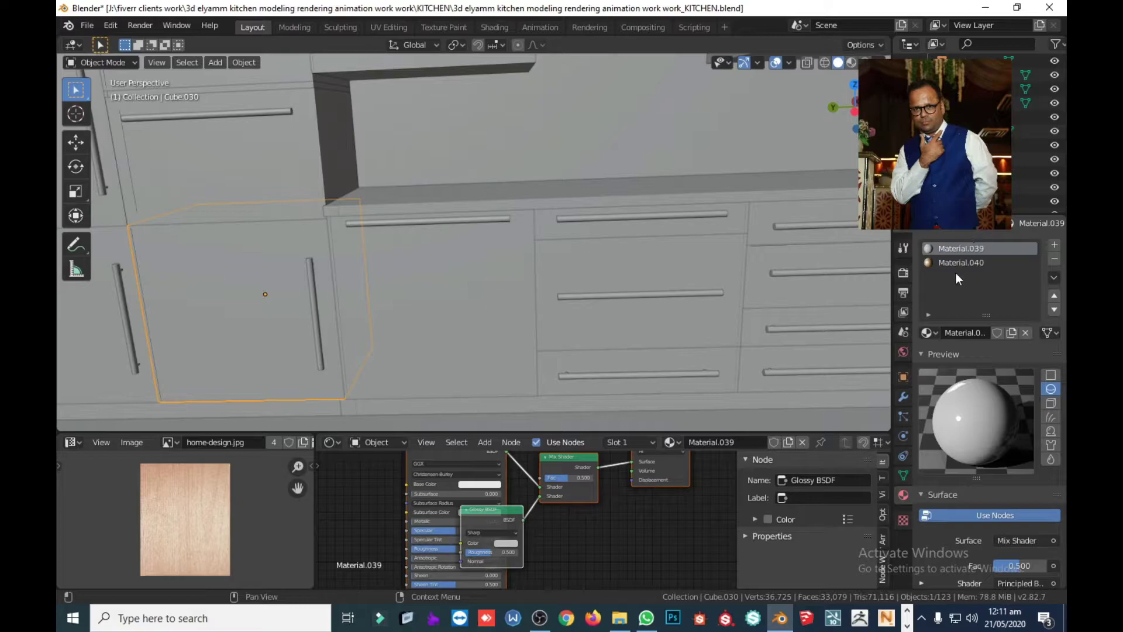
Check the left door's Material.040 wood slot in Edit Mode, then select the middle door Cube.038
{"action": "key", "text": "Tab"}
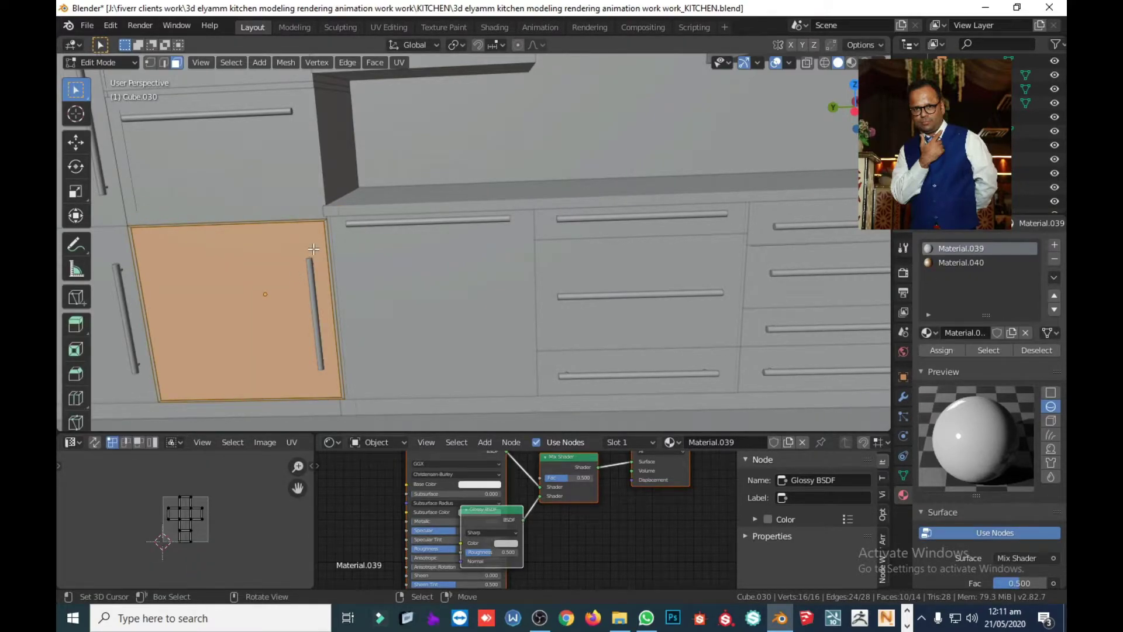
{"action": "left_click", "coordinate": [943, 262]}
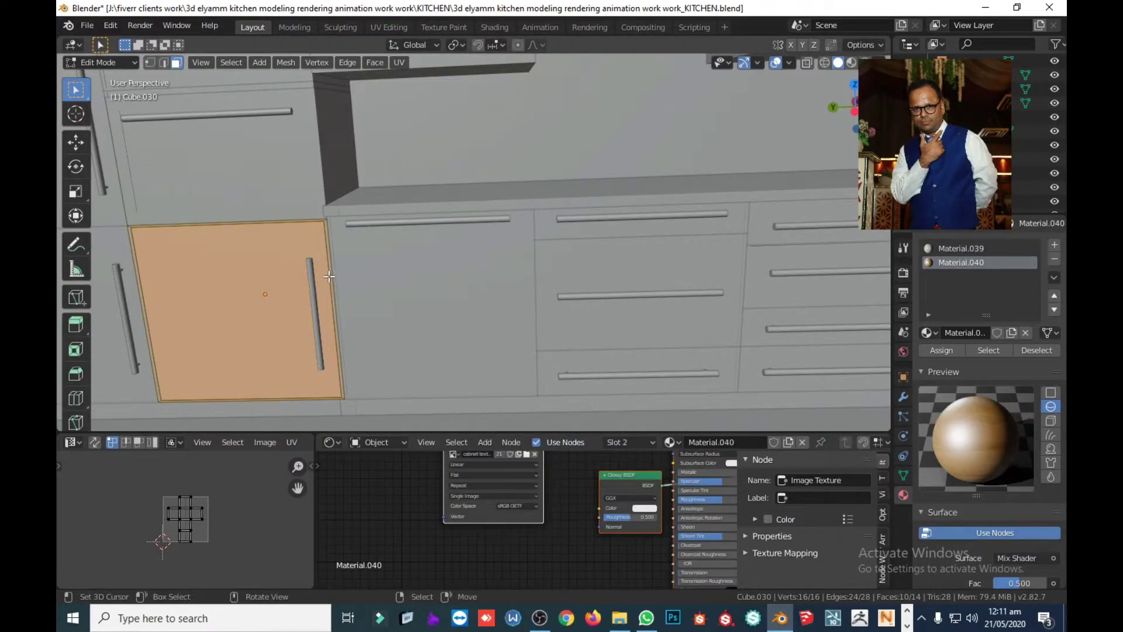
{"action": "key", "text": "Tab"}
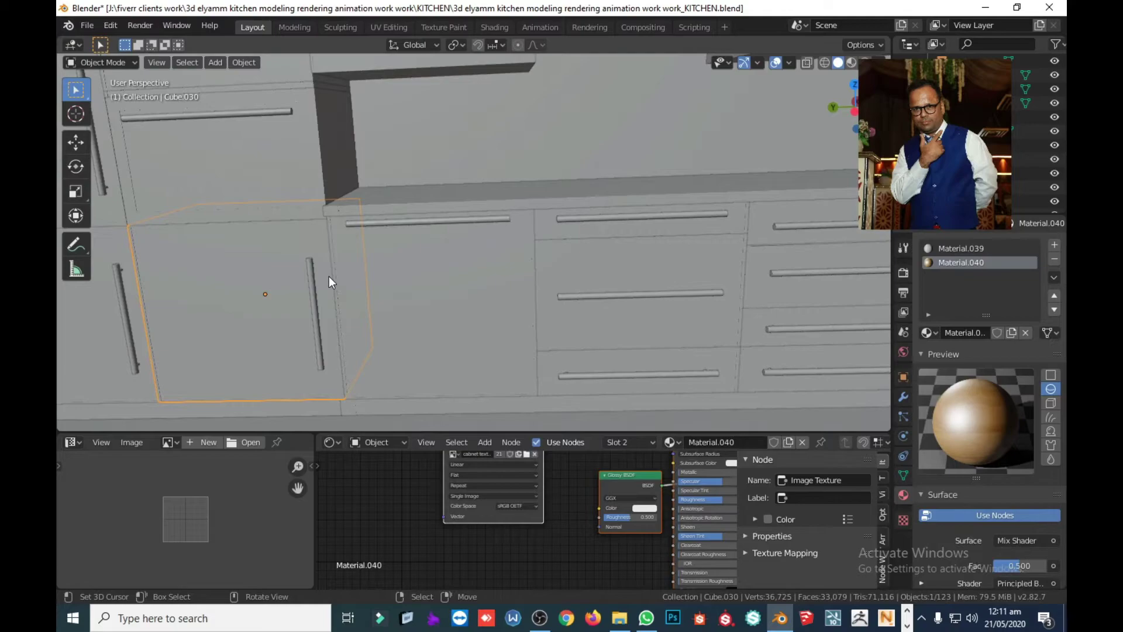
{"action": "left_click", "coordinate": [417, 273]}
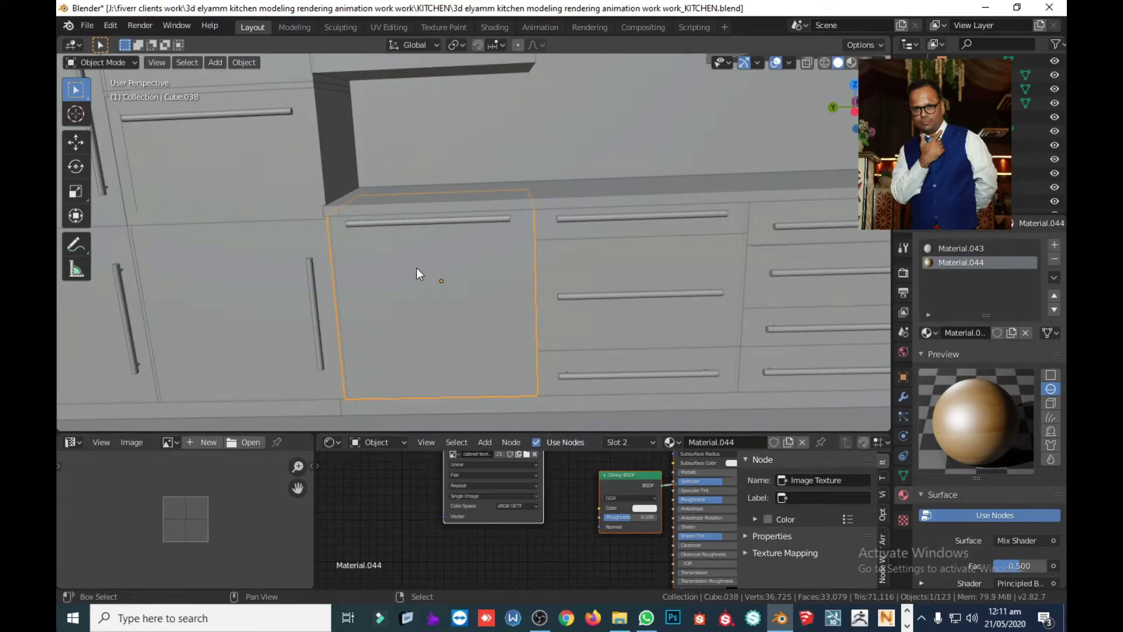
In Edit Mode, select the middle door's large front face and frame it in view
{"action": "key", "text": "Tab"}
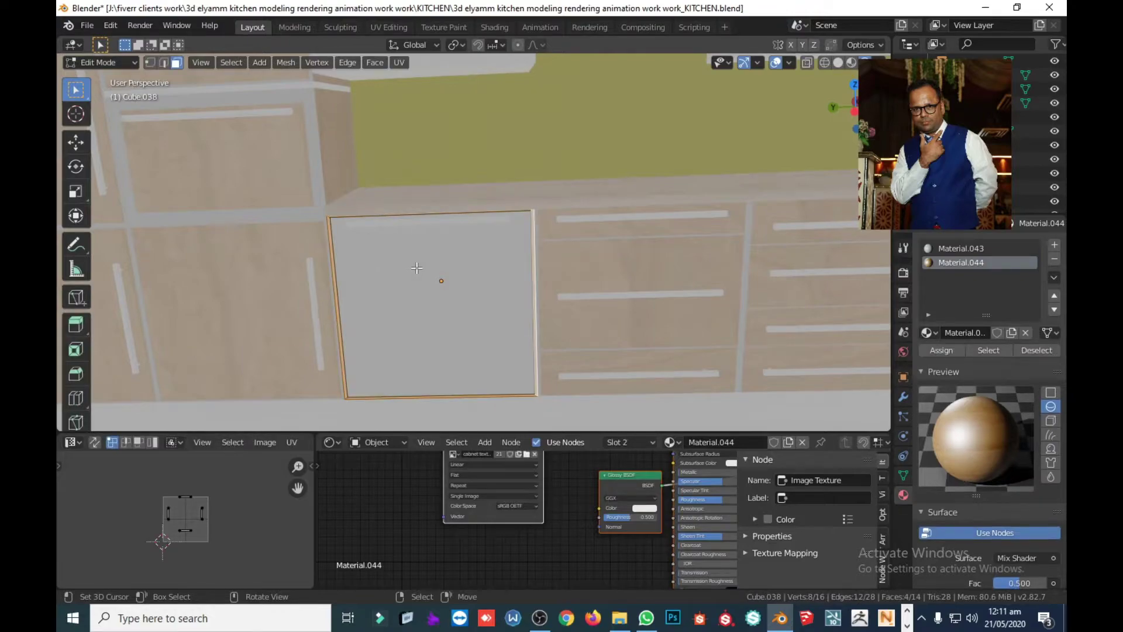
{"action": "left_click", "coordinate": [417, 268]}
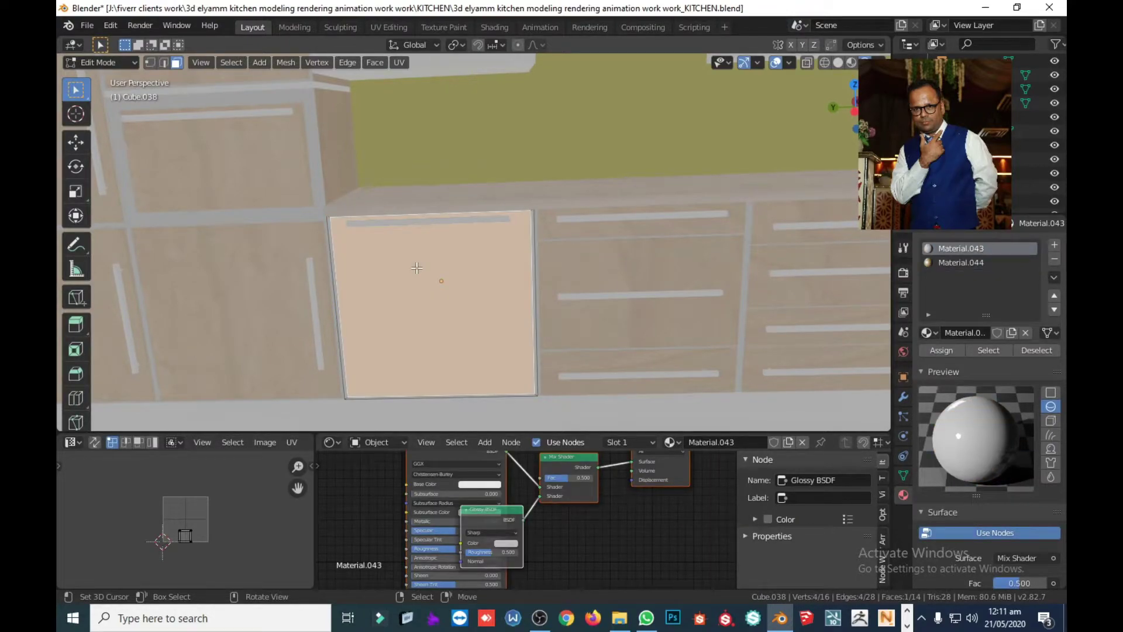
{"action": "scroll", "coordinate": [489, 195], "scroll_direction": "up", "scroll_amount": 5}
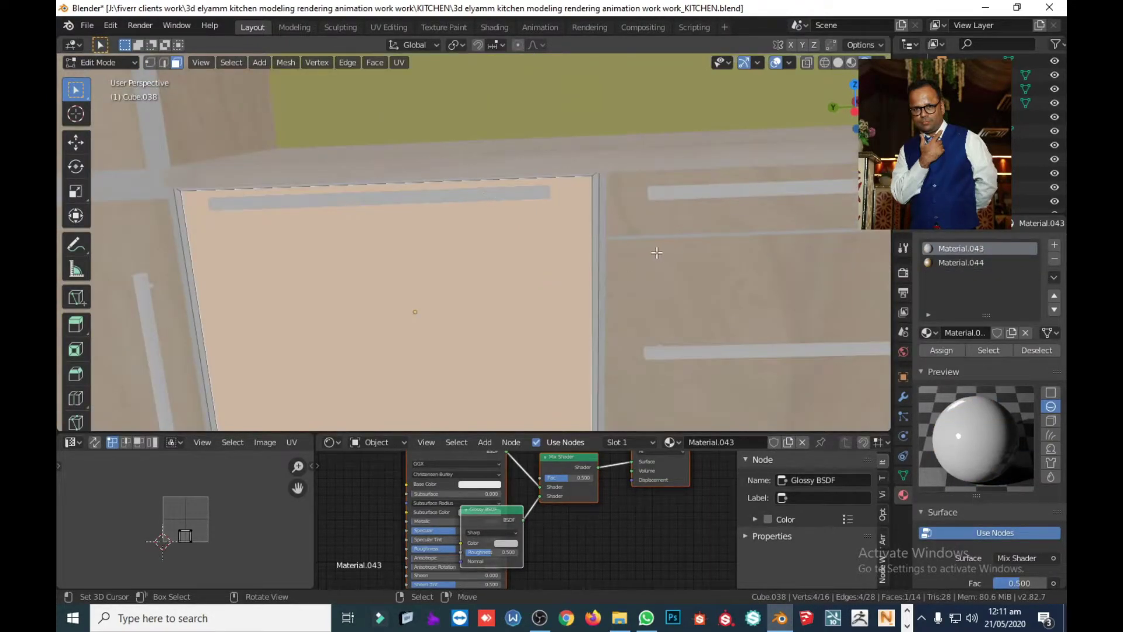
{"action": "scroll", "coordinate": [657, 253], "scroll_direction": "up", "scroll_amount": 4}
{"action": "scroll", "coordinate": [657, 253], "scroll_direction": "down", "scroll_amount": 3}
{"action": "scroll", "coordinate": [557, 234], "scroll_direction": "down", "scroll_amount": 3}
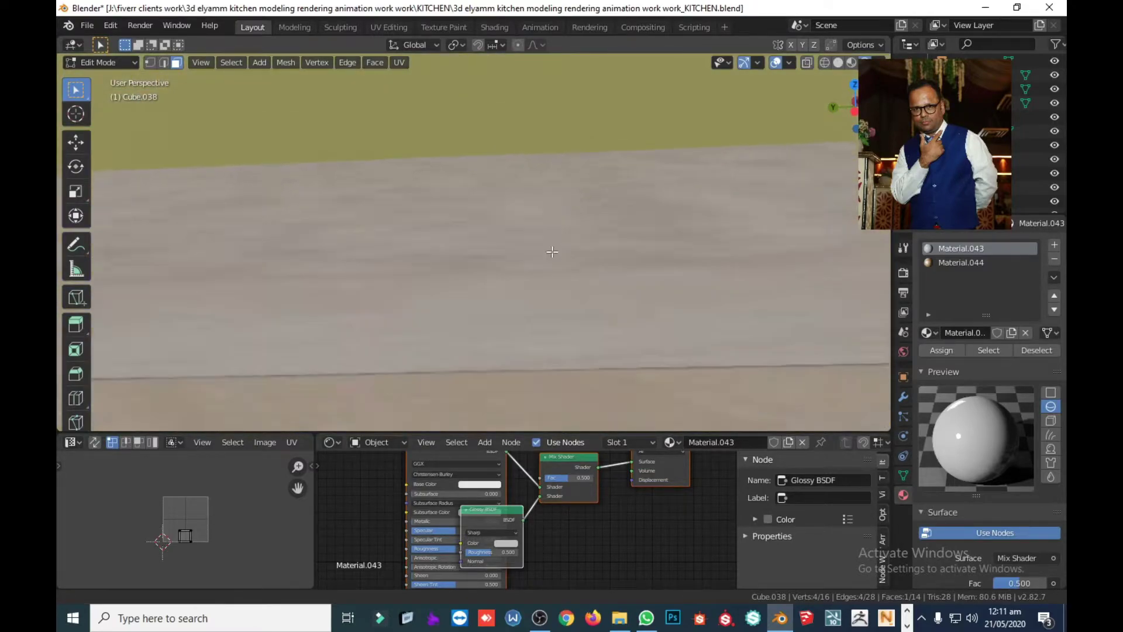
{"action": "scroll", "coordinate": [570, 188], "scroll_direction": "down", "scroll_amount": 2}
{"action": "scroll", "coordinate": [581, 178], "scroll_direction": "down", "scroll_amount": 4}
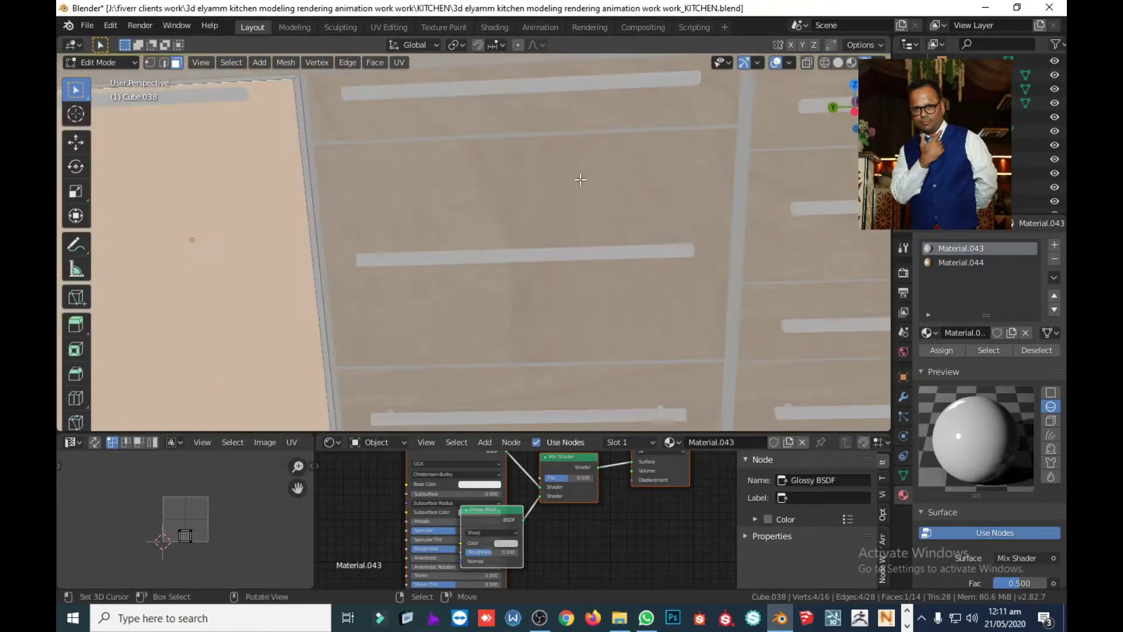
{"action": "key", "text": "KP_Decimal"}
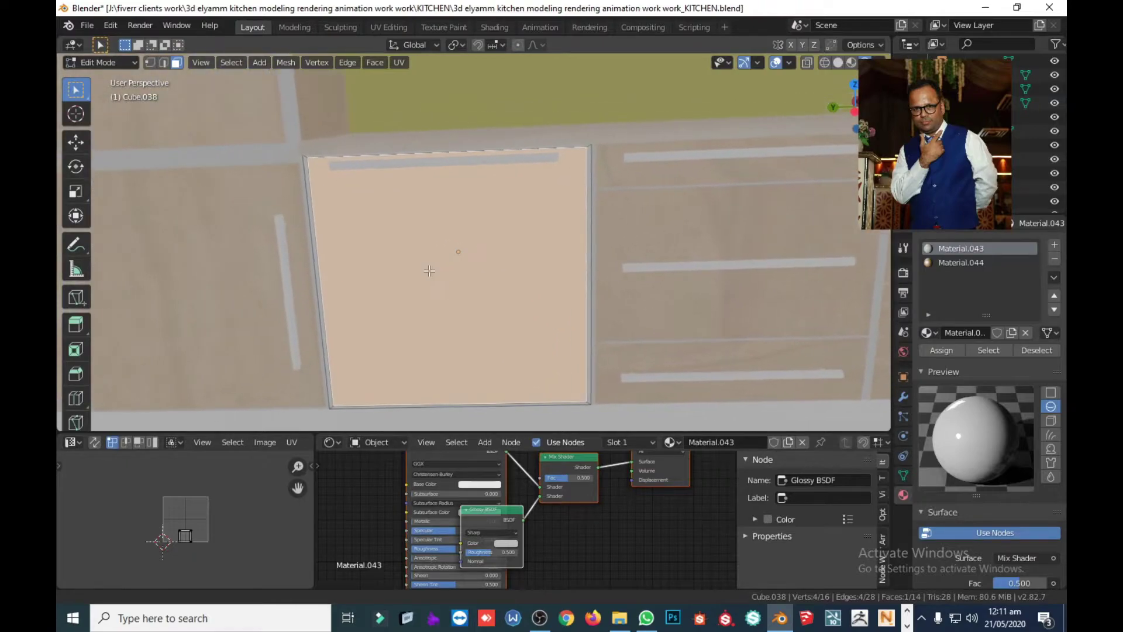
{"action": "scroll", "coordinate": [541, 166], "scroll_direction": "up", "scroll_amount": 4}
{"action": "scroll", "coordinate": [620, 289], "scroll_direction": "down", "scroll_amount": 2}
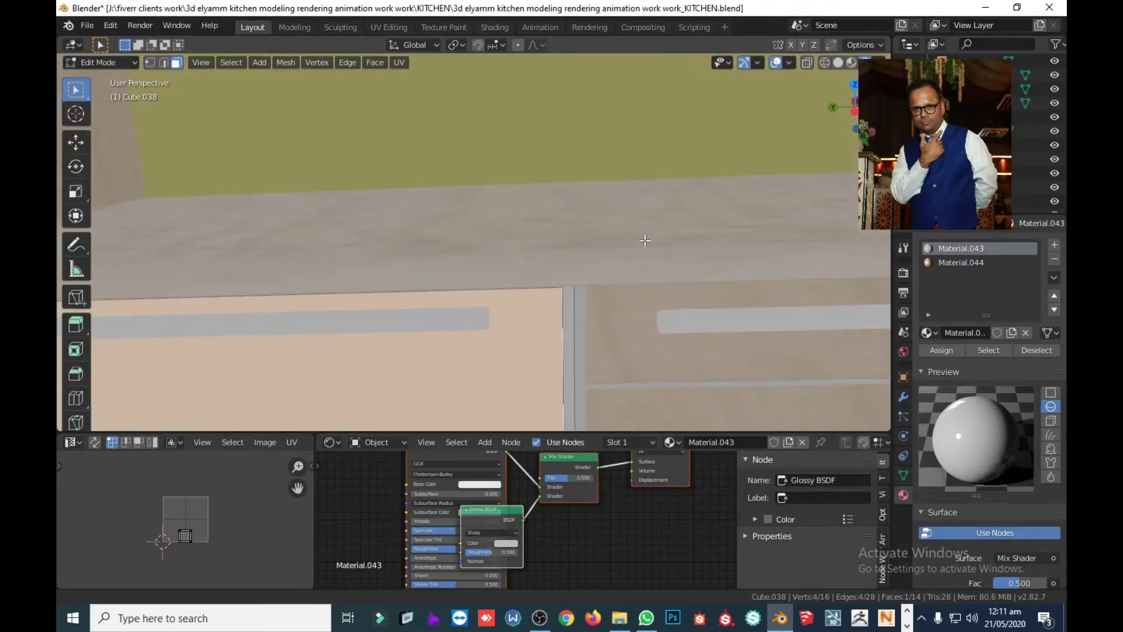
{"action": "scroll", "coordinate": [620, 288], "scroll_direction": "up", "scroll_amount": 2}
{"action": "scroll", "coordinate": [585, 264], "scroll_direction": "up", "scroll_amount": 1}
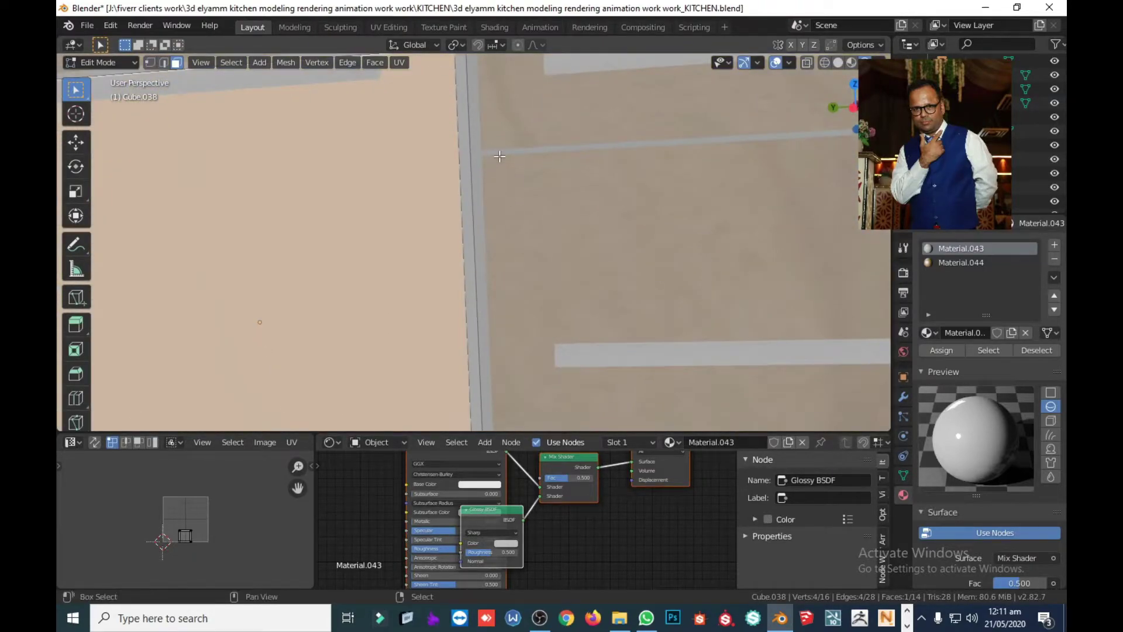
{"action": "scroll", "coordinate": [501, 209], "scroll_direction": "down", "scroll_amount": 3}
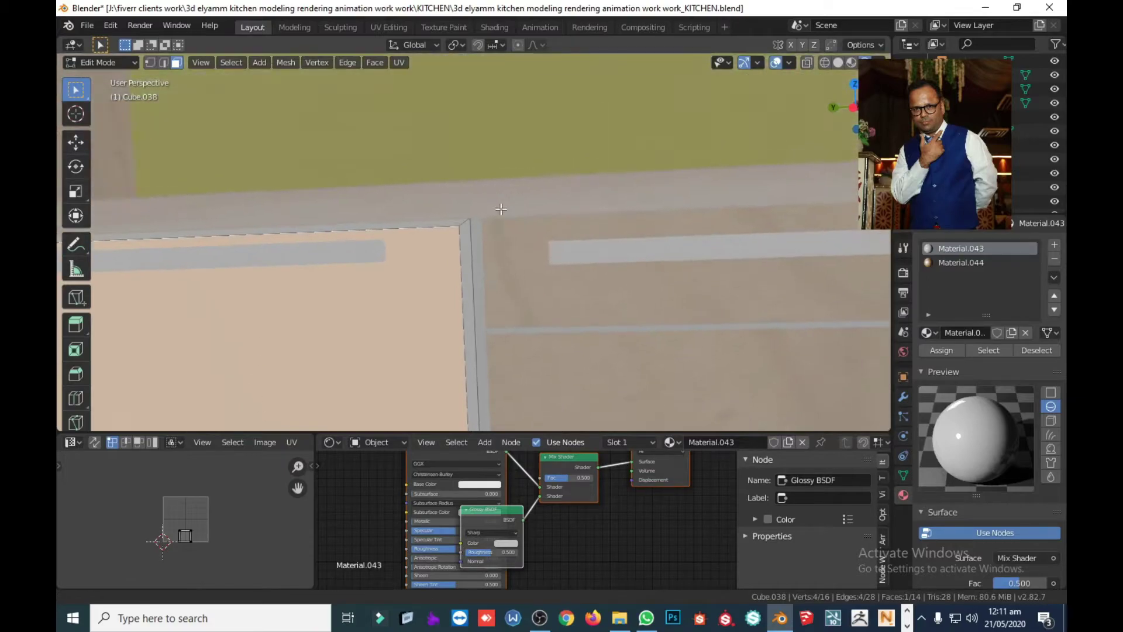
Select the door's thin top edge face and its edge strip loop
{"action": "left_click", "coordinate": [461, 223]}
{"action": "left_click", "coordinate": [461, 223], "text": "alt"}
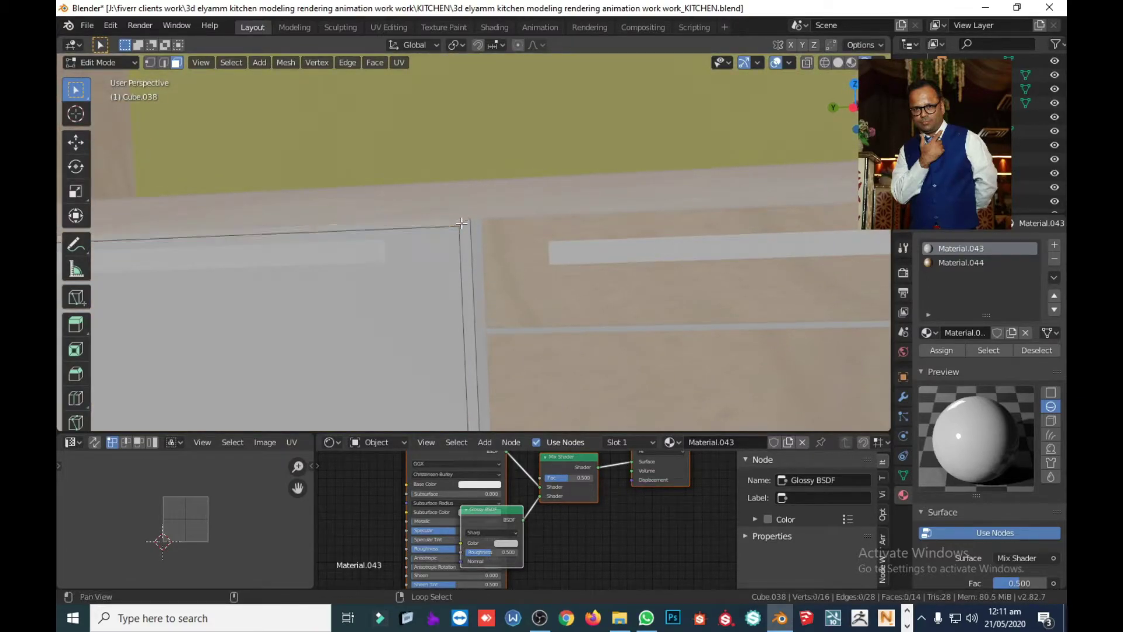
{"action": "scroll", "coordinate": [457, 231], "scroll_direction": "down", "scroll_amount": 2}
{"action": "scroll", "coordinate": [451, 240], "scroll_direction": "down", "scroll_amount": 2}
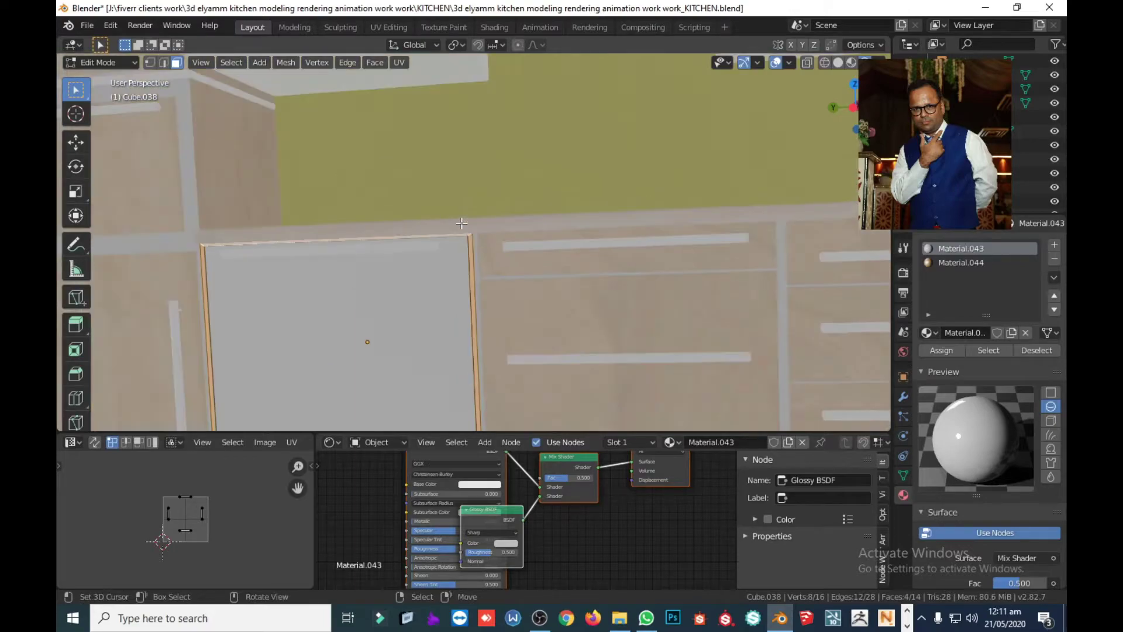
Select all the door's faces and mark their boundary edges as seams and sharp
{"action": "middle_click_drag", "start_coordinate": [445, 250], "coordinate": [524, 121], "text": "shift"}
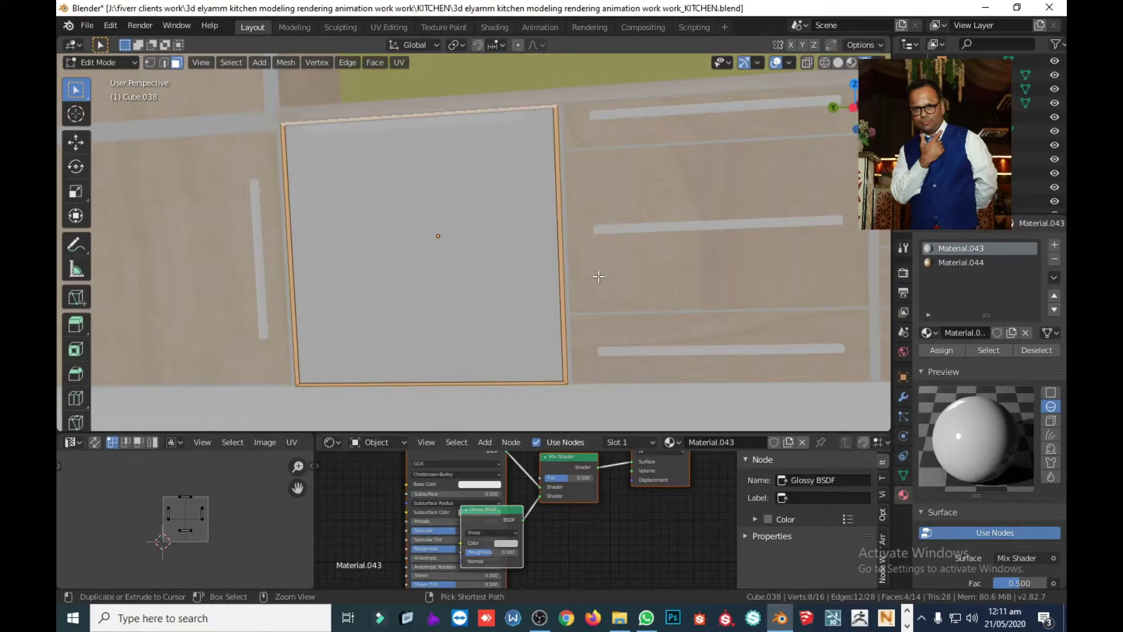
{"action": "key", "text": "a"}
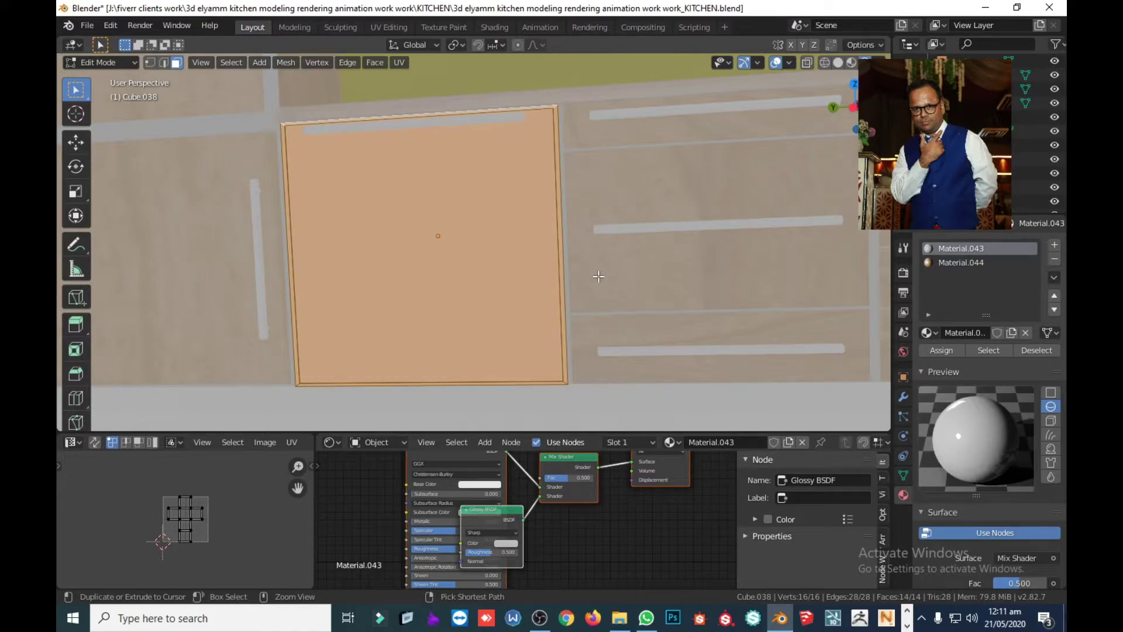
{"action": "key", "text": "ctrl+e"}
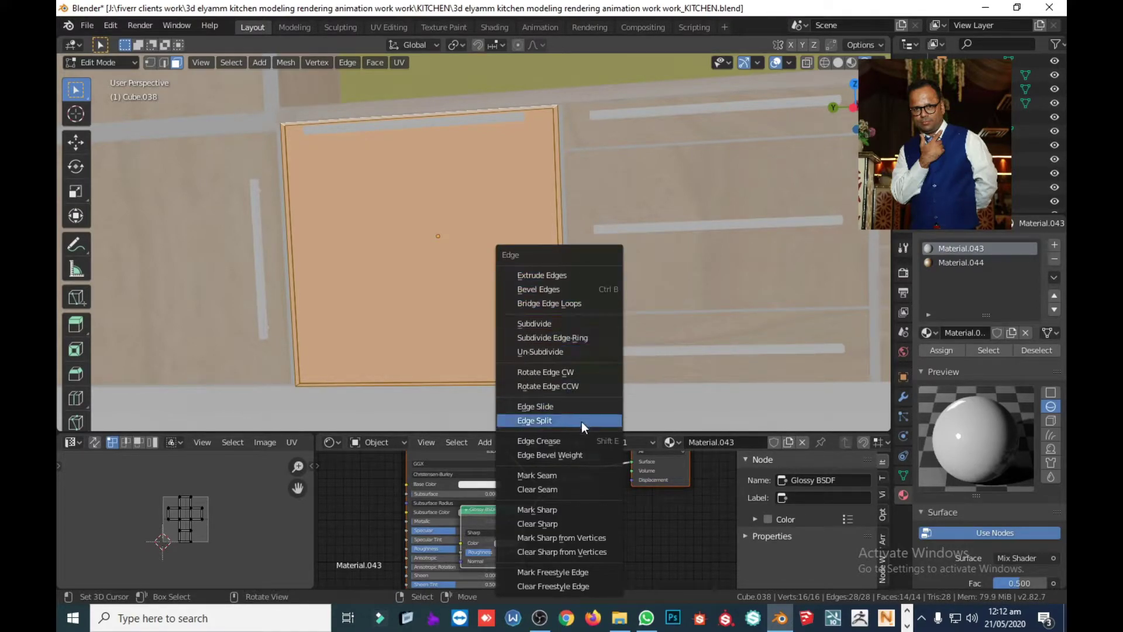
{"action": "left_click", "coordinate": [573, 472]}
{"action": "key", "text": "ctrl+e"}
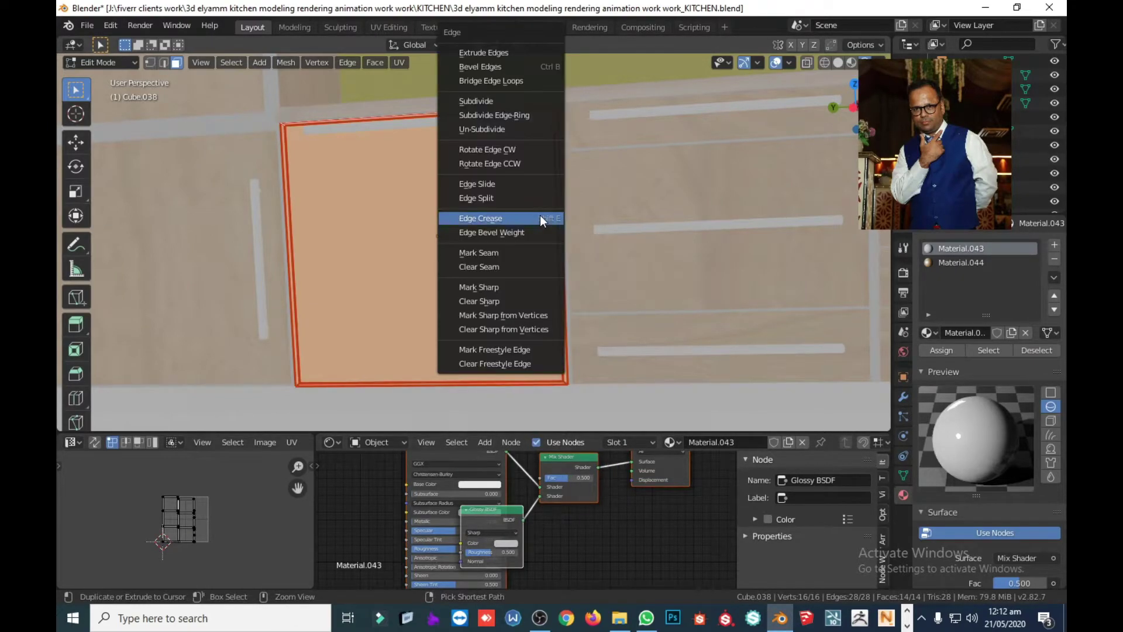
{"action": "left_click", "coordinate": [539, 286]}
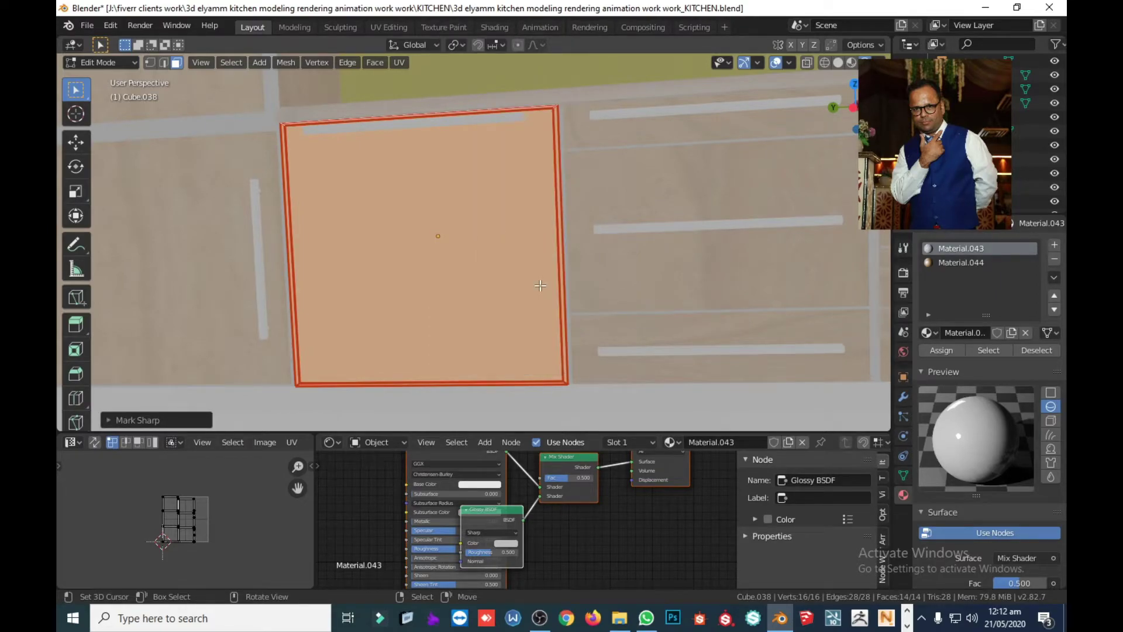
Unwrap the faces with Smart UV Project at angle limit 66
{"action": "key", "text": "u"}
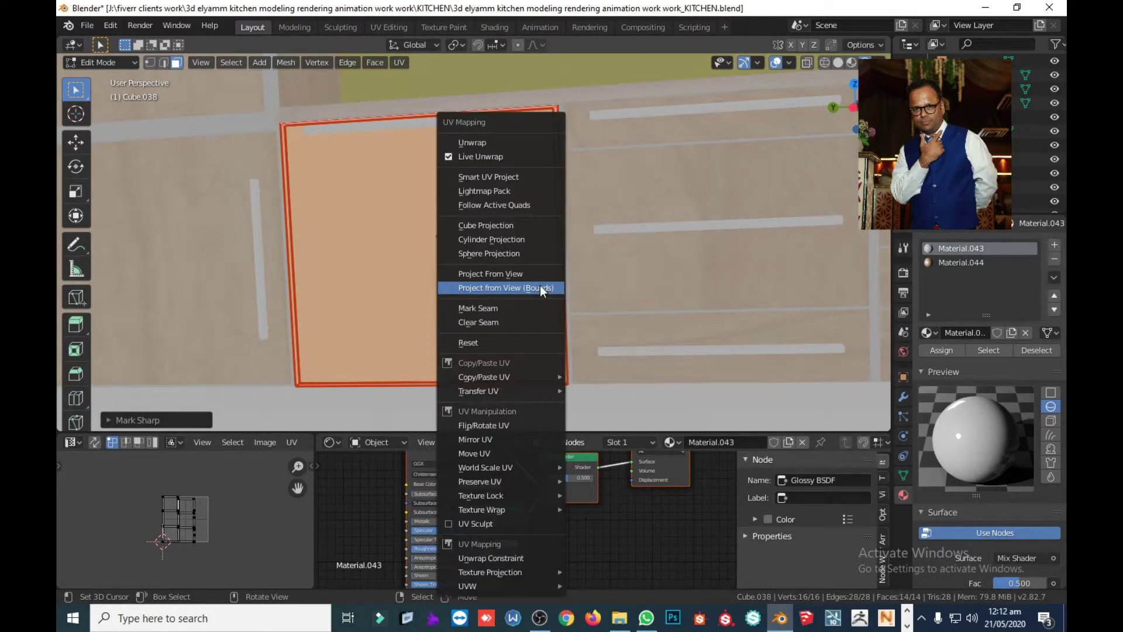
{"action": "left_click", "coordinate": [518, 176]}
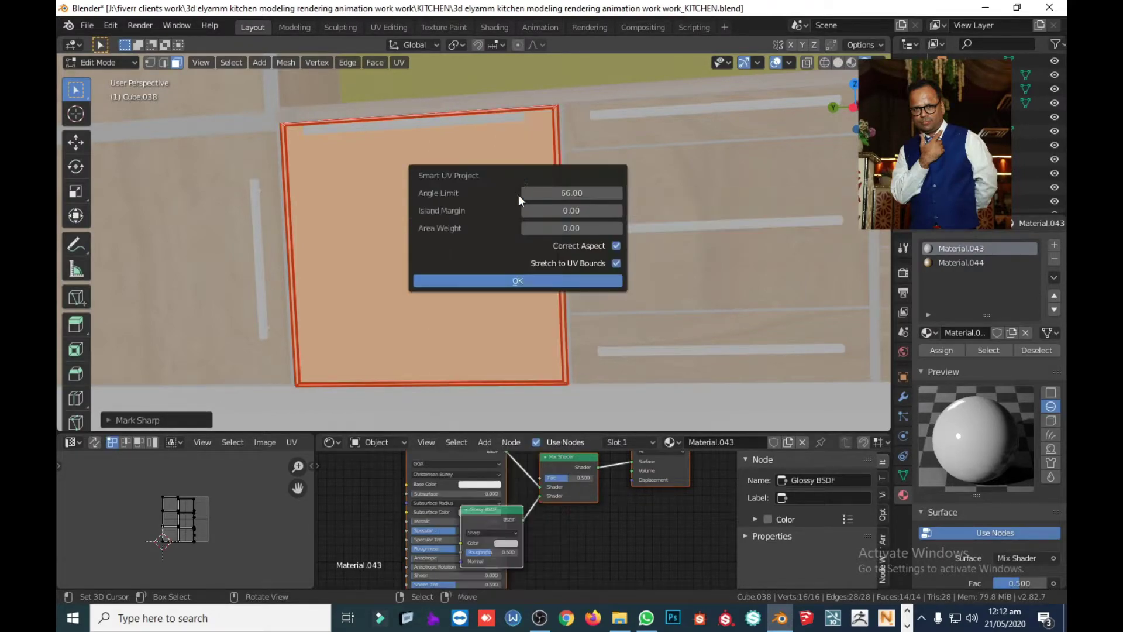
{"action": "left_click", "coordinate": [517, 281]}
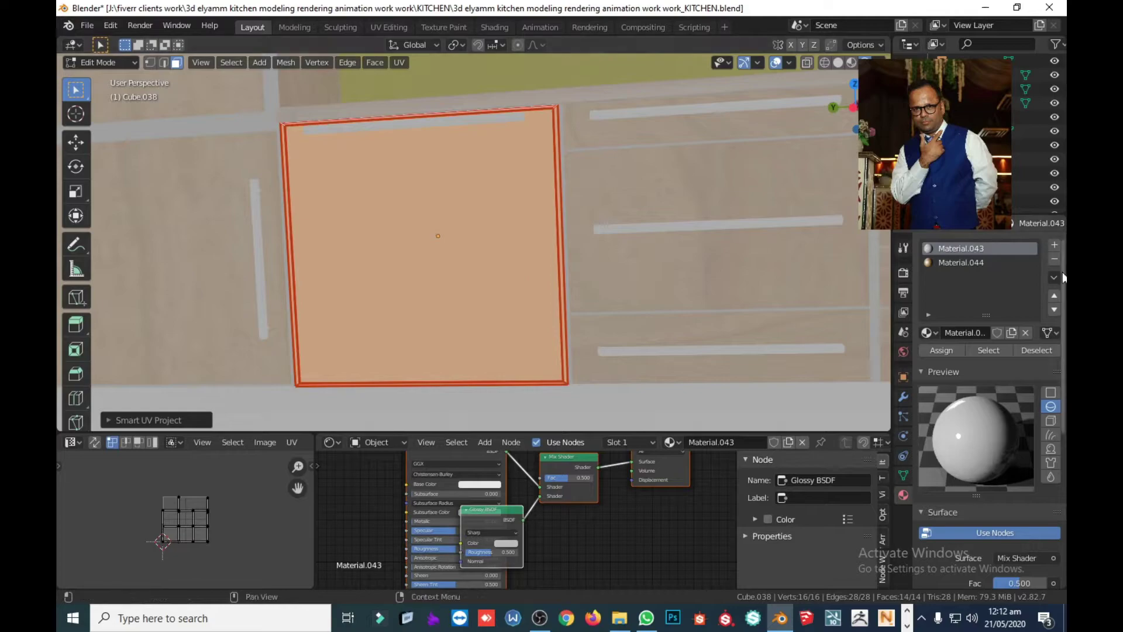
Assign Material.044 to Cube.038's top face loop and front face, then return to Object Mode
{"action": "scroll", "coordinate": [509, 96], "scroll_direction": "up", "scroll_amount": 4}
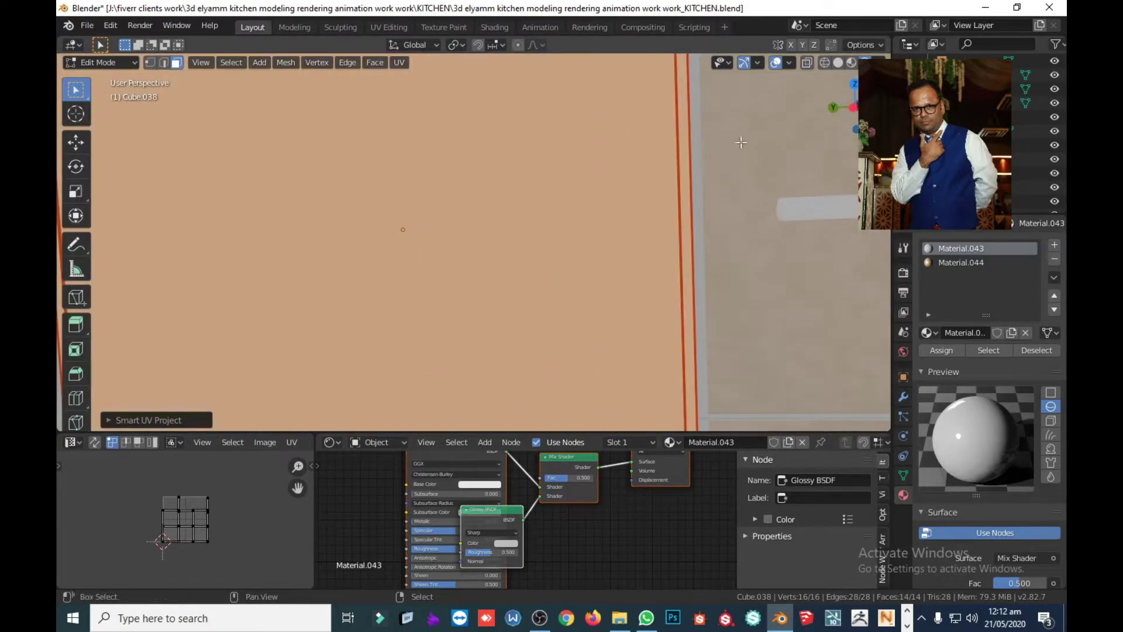
{"action": "scroll", "coordinate": [702, 268], "scroll_direction": "down", "scroll_amount": 3}
{"action": "middle_click_drag", "start_coordinate": [544, 349], "coordinate": [529, 335]}
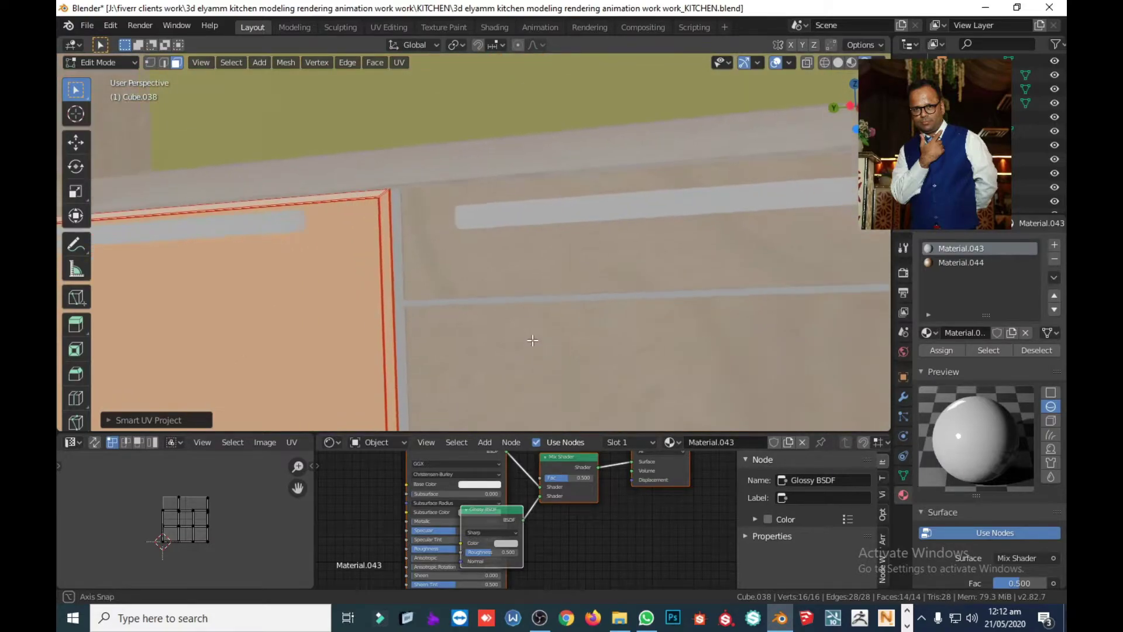
{"action": "left_click", "coordinate": [380, 192]}
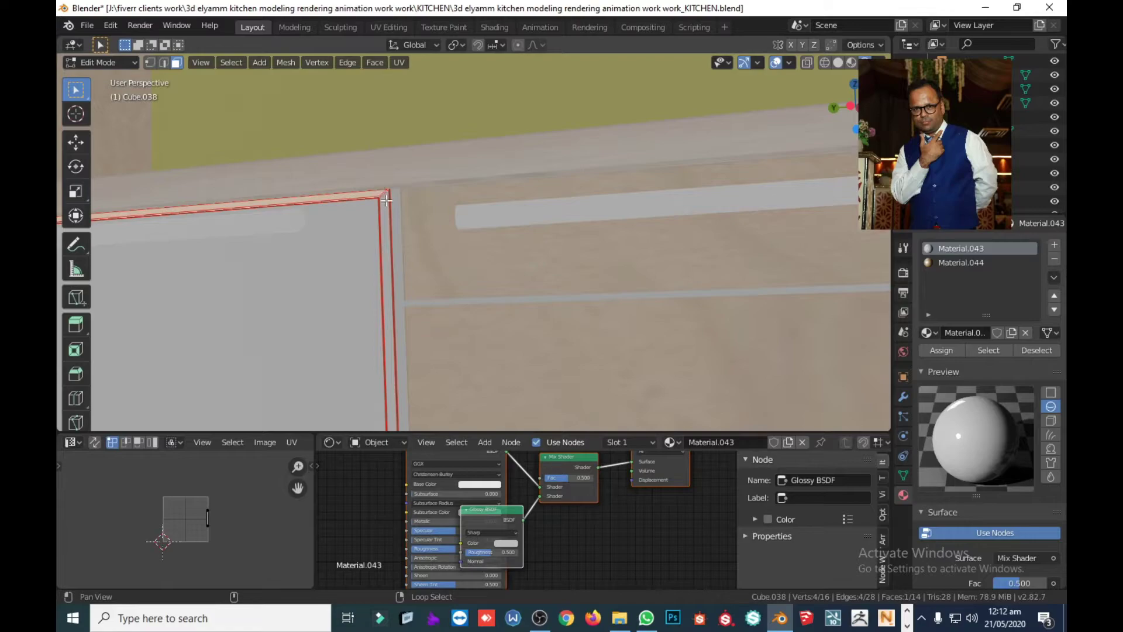
{"action": "left_click", "coordinate": [383, 194], "text": "alt"}
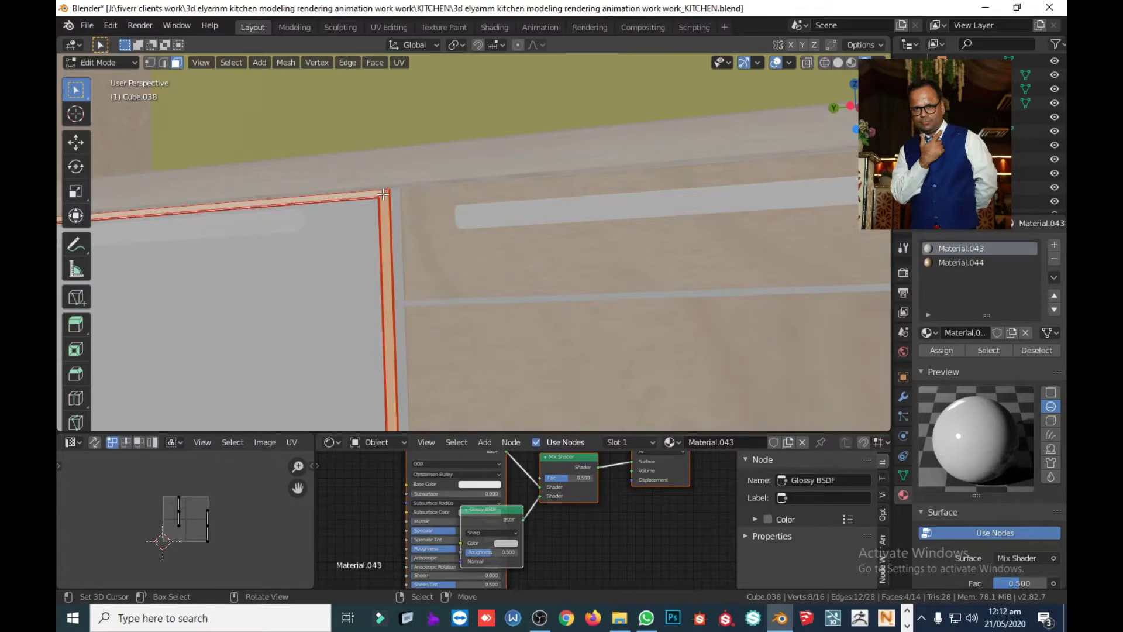
{"action": "left_click", "coordinate": [383, 193], "text": "ctrl"}
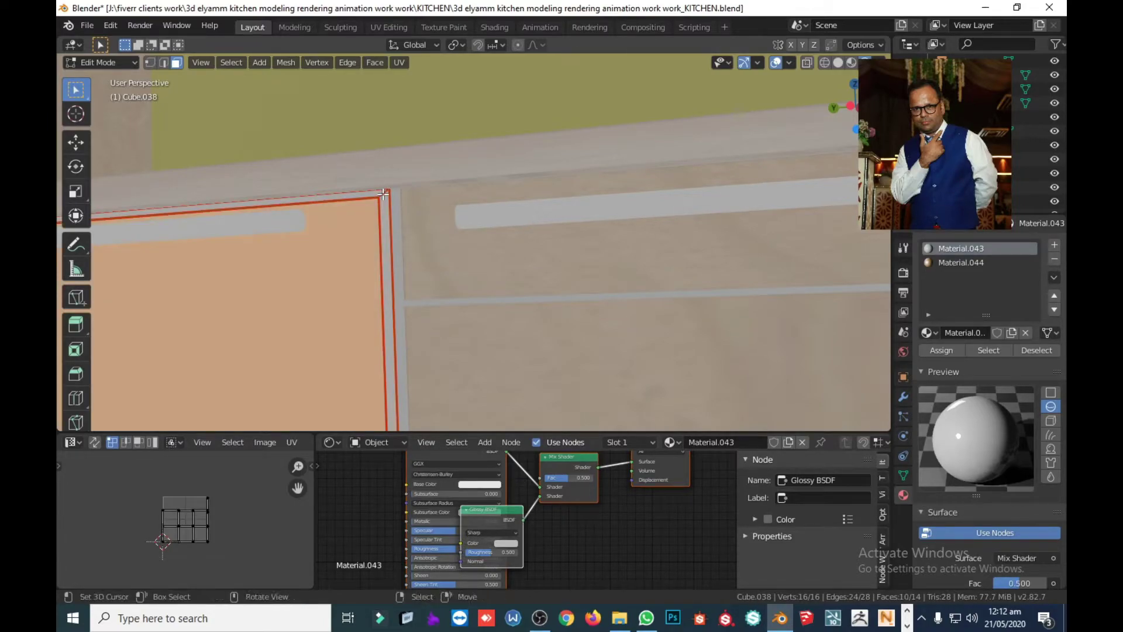
{"action": "left_click", "coordinate": [947, 263]}
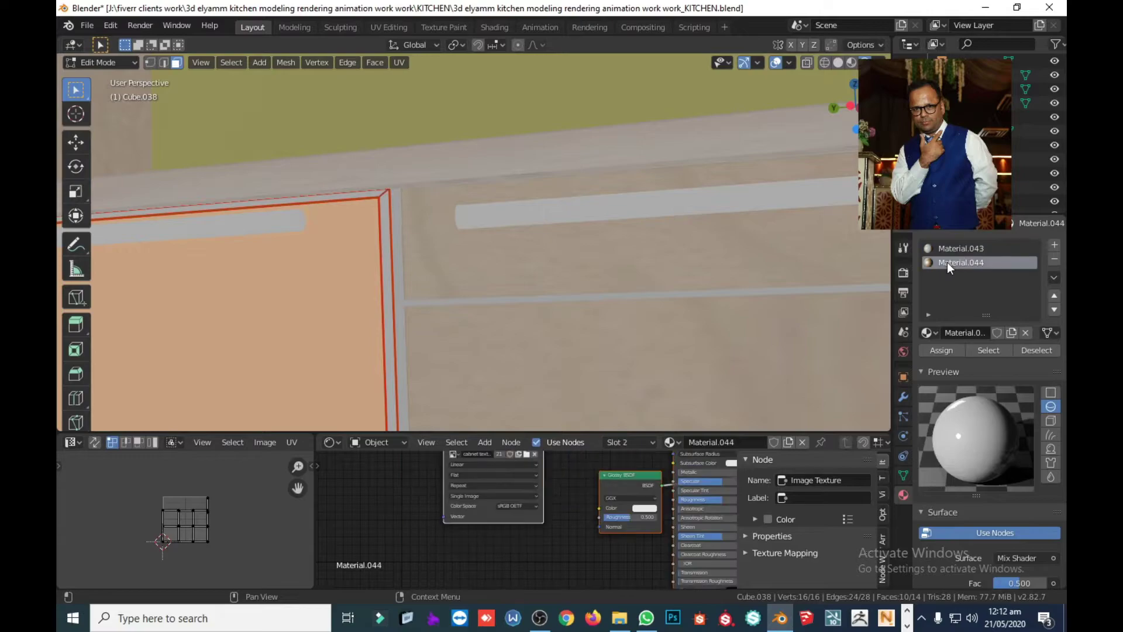
{"action": "left_click", "coordinate": [938, 348]}
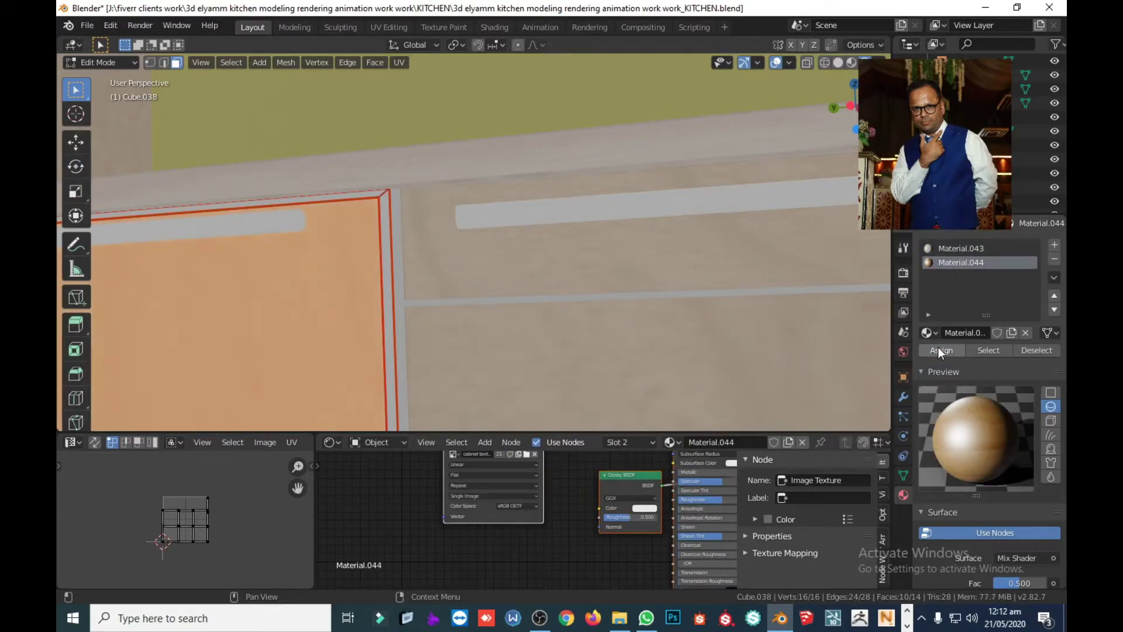
{"action": "key", "text": "Tab"}
Orbit around the cabinets and select the Cube.024 door panel
{"action": "scroll", "coordinate": [346, 303], "scroll_direction": "down", "scroll_amount": 2}
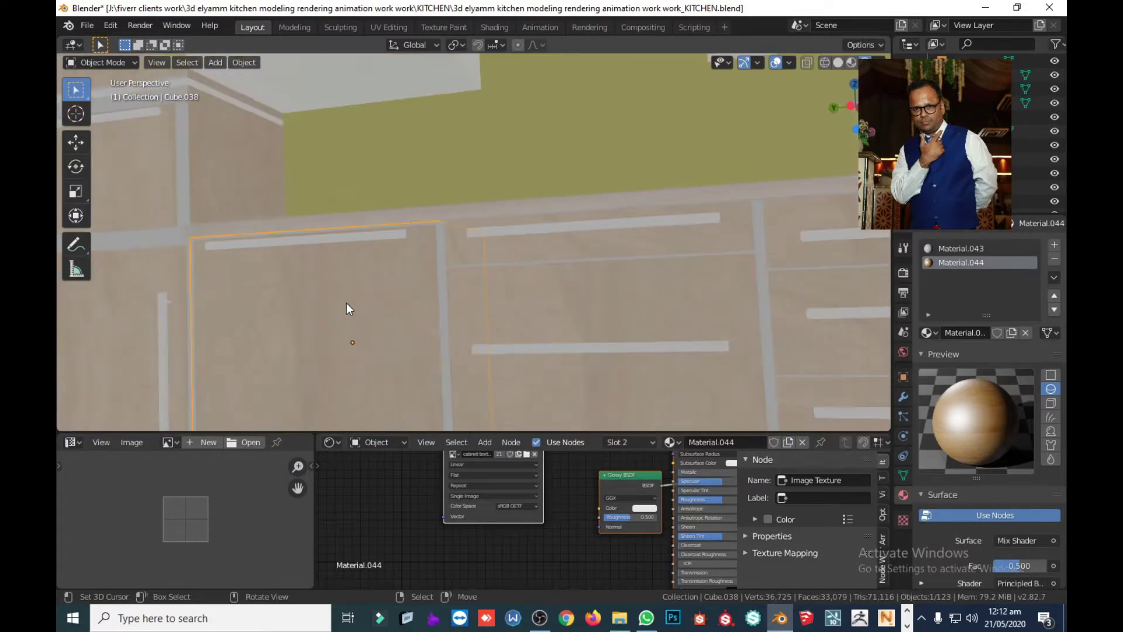
{"action": "mouse_move", "coordinate": [346, 303]}
{"action": "middle_mouse_down"}
{"action": "mouse_move", "coordinate": [388, 305]}
{"action": "mouse_move", "coordinate": [393, 283]}
{"action": "mouse_move", "coordinate": [314, 282]}
{"action": "mouse_move", "coordinate": [493, 276]}
{"action": "middle_mouse_up"}
{"action": "mouse_move", "coordinate": [332, 187]}
{"action": "middle_mouse_down"}
{"action": "mouse_move", "coordinate": [364, 248]}
{"action": "mouse_move", "coordinate": [382, 257]}
{"action": "mouse_move", "coordinate": [338, 253]}
{"action": "middle_mouse_up"}
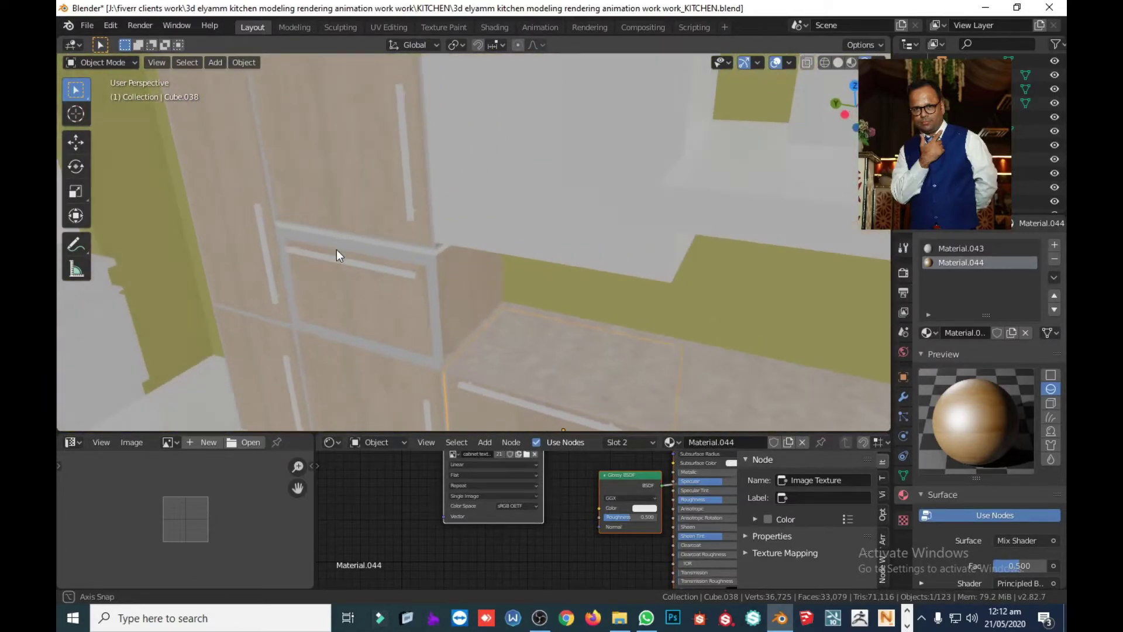
{"action": "mouse_move", "coordinate": [423, 299]}
{"action": "middle_mouse_down"}
{"action": "mouse_move", "coordinate": [404, 253]}
{"action": "mouse_move", "coordinate": [444, 259]}
{"action": "middle_mouse_up"}
{"action": "left_click", "coordinate": [411, 209]}
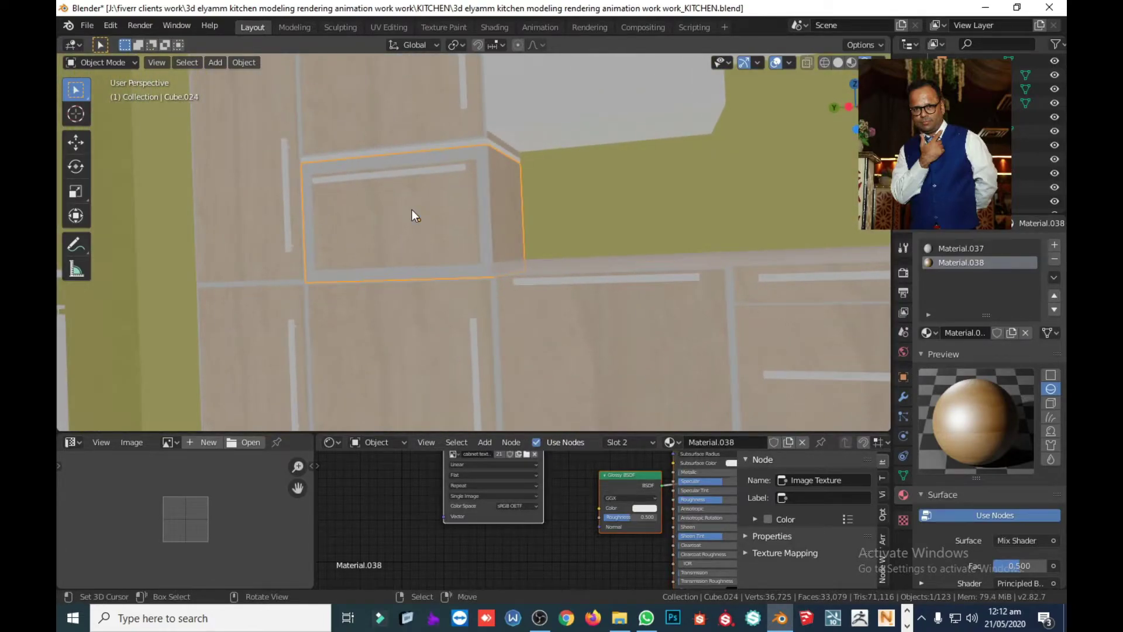
Add a new Material.078 slot and assign it to Cube.024's inset front face
{"action": "key", "text": "Tab"}
{"action": "left_click", "coordinate": [455, 197]}
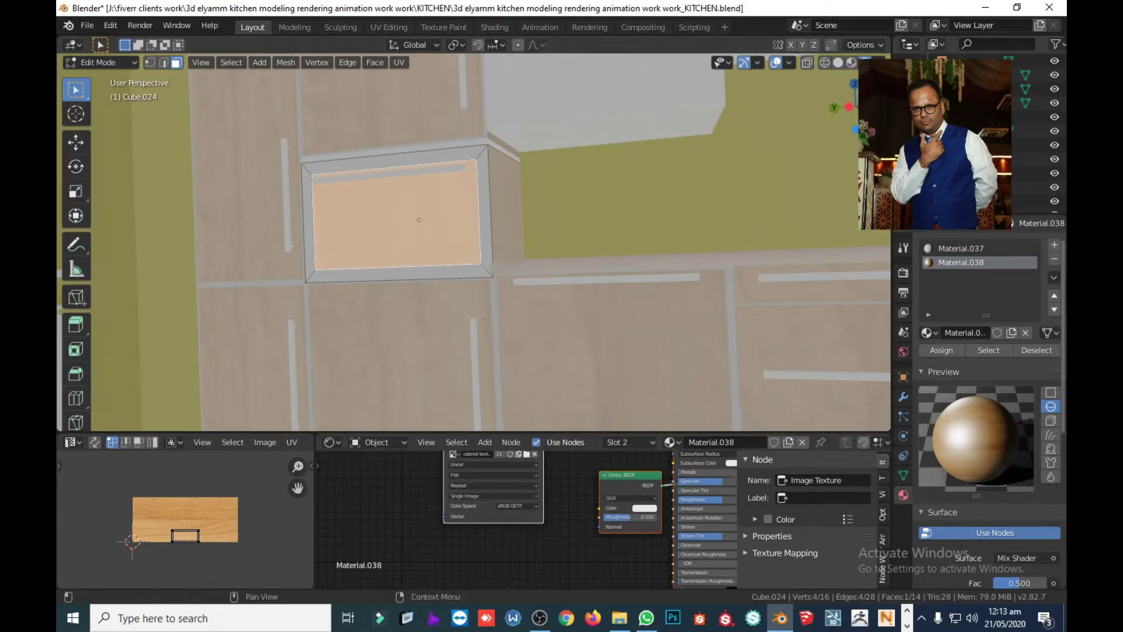
{"action": "left_click", "coordinate": [1054, 245]}
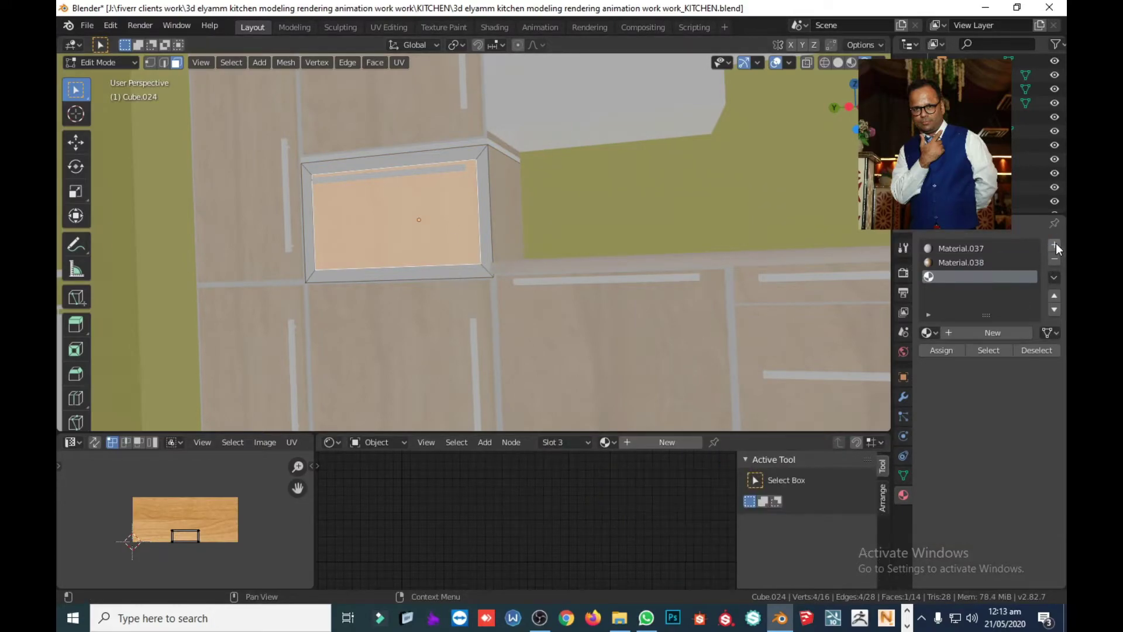
{"action": "left_click", "coordinate": [1005, 333]}
{"action": "left_click", "coordinate": [947, 352]}
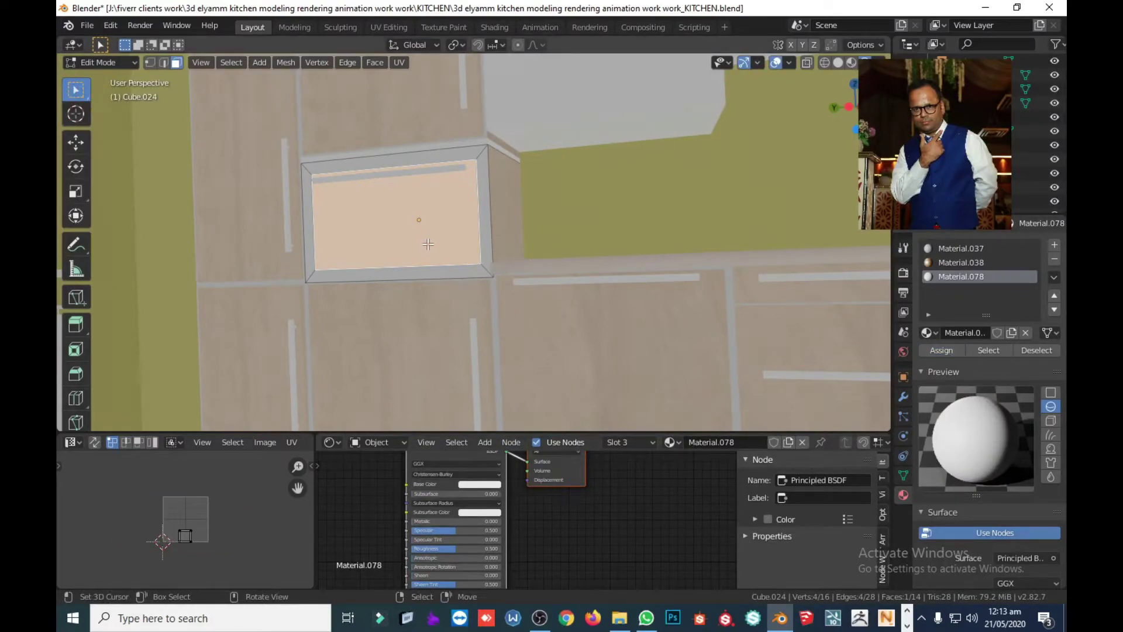
{"action": "middle_click_drag", "start_coordinate": [428, 244], "coordinate": [486, 243], "text": "shift"}
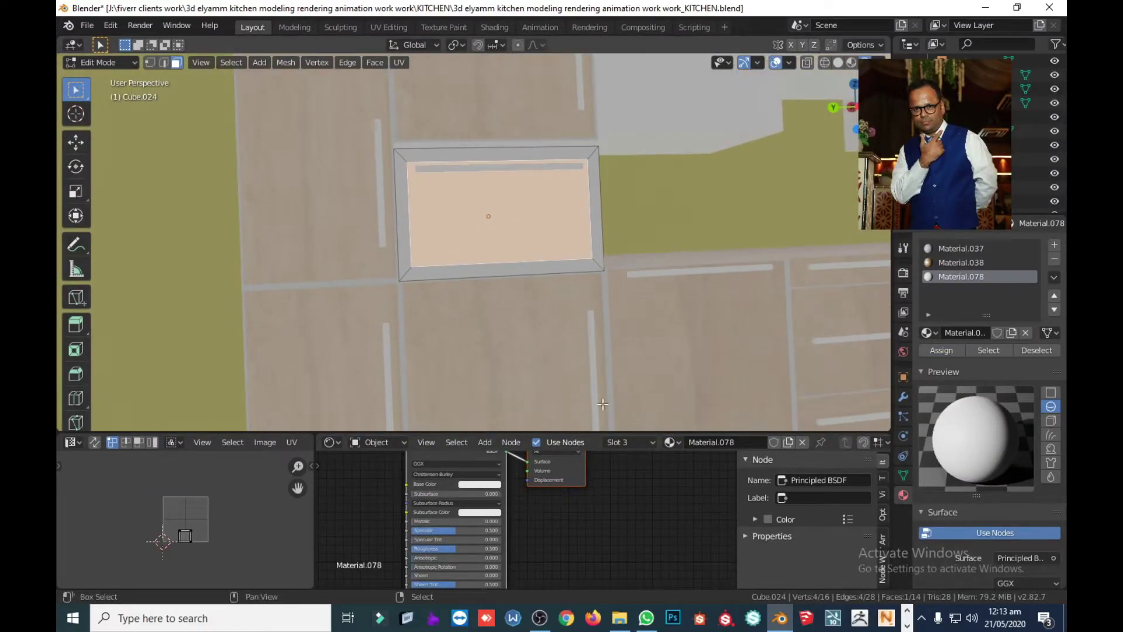
Insert a Mix Shader, darken the base colour to dark brown, and reassign Material.078
{"action": "key", "text": "shift+a"}
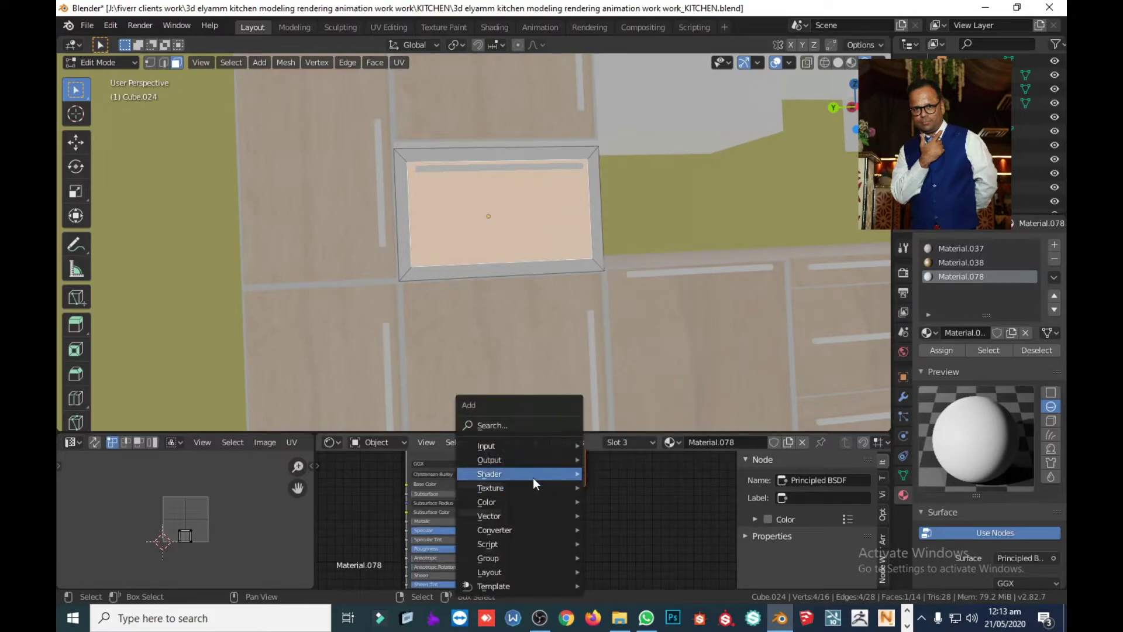
{"action": "mouse_move", "coordinate": [518, 474]}
{"action": "left_click", "coordinate": [645, 331]}
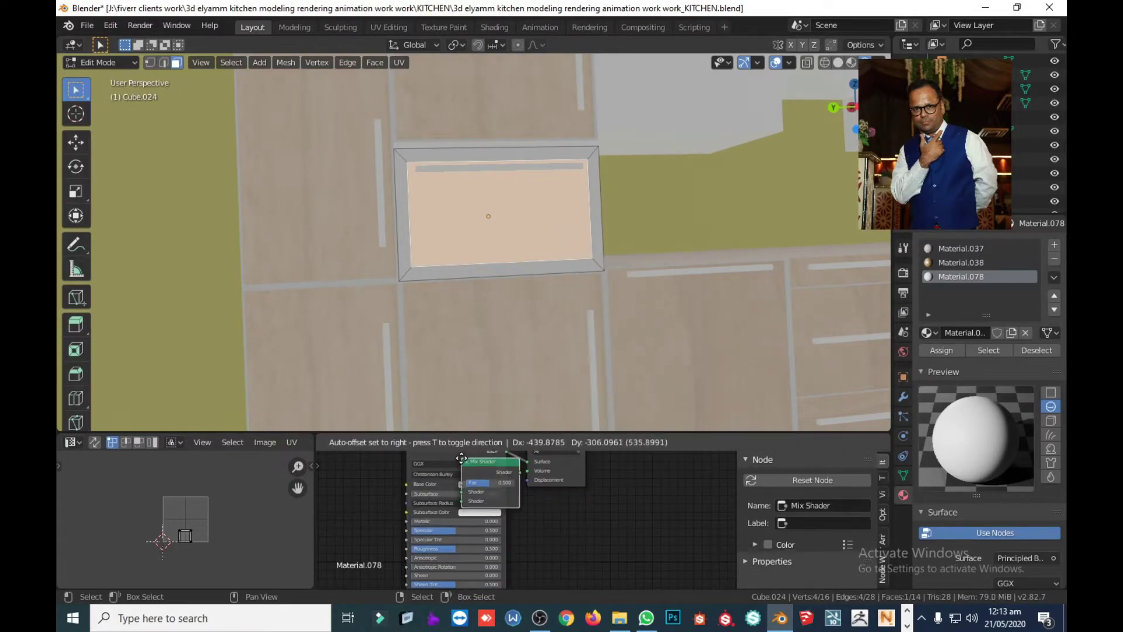
{"action": "left_click", "coordinate": [465, 459]}
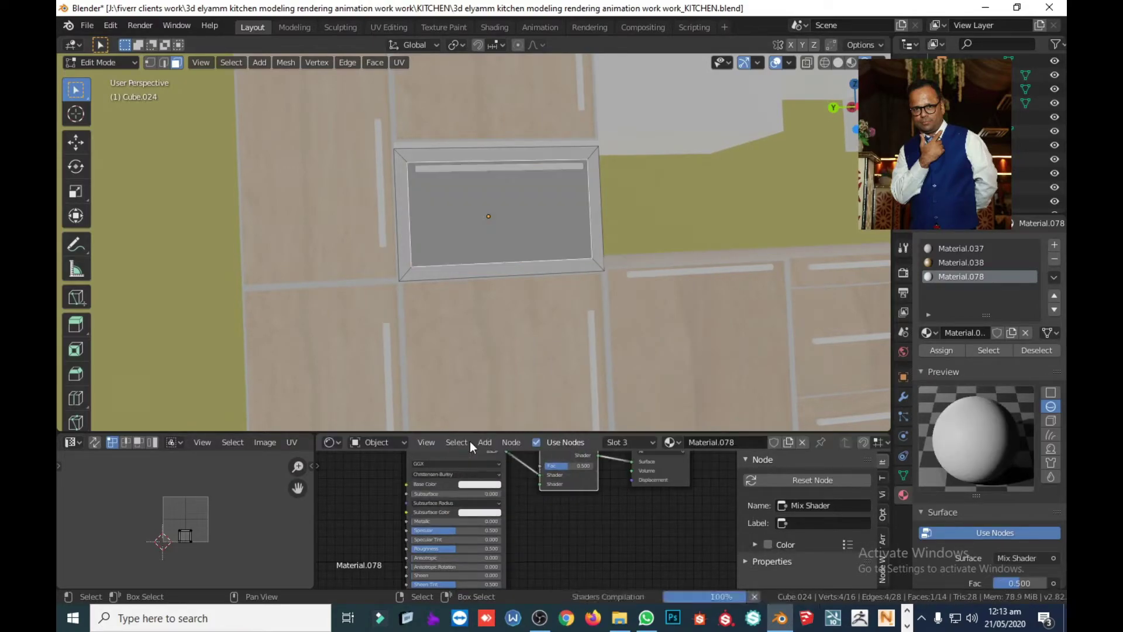
{"action": "left_click", "coordinate": [482, 484]}
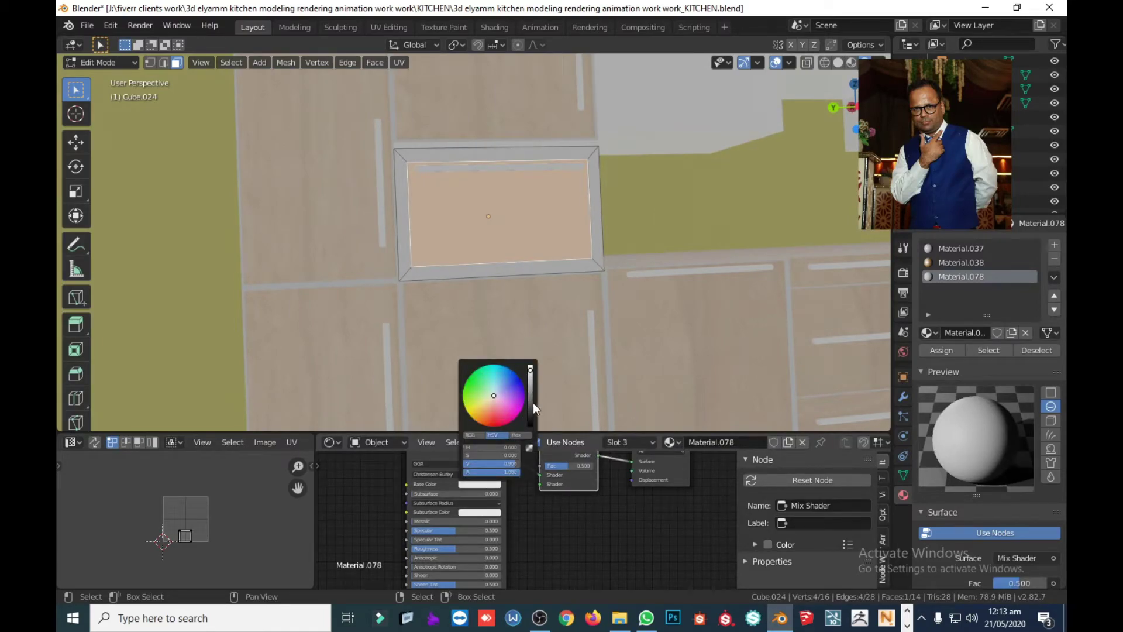
{"action": "left_click_drag", "start_coordinate": [532, 404], "coordinate": [530, 407]}
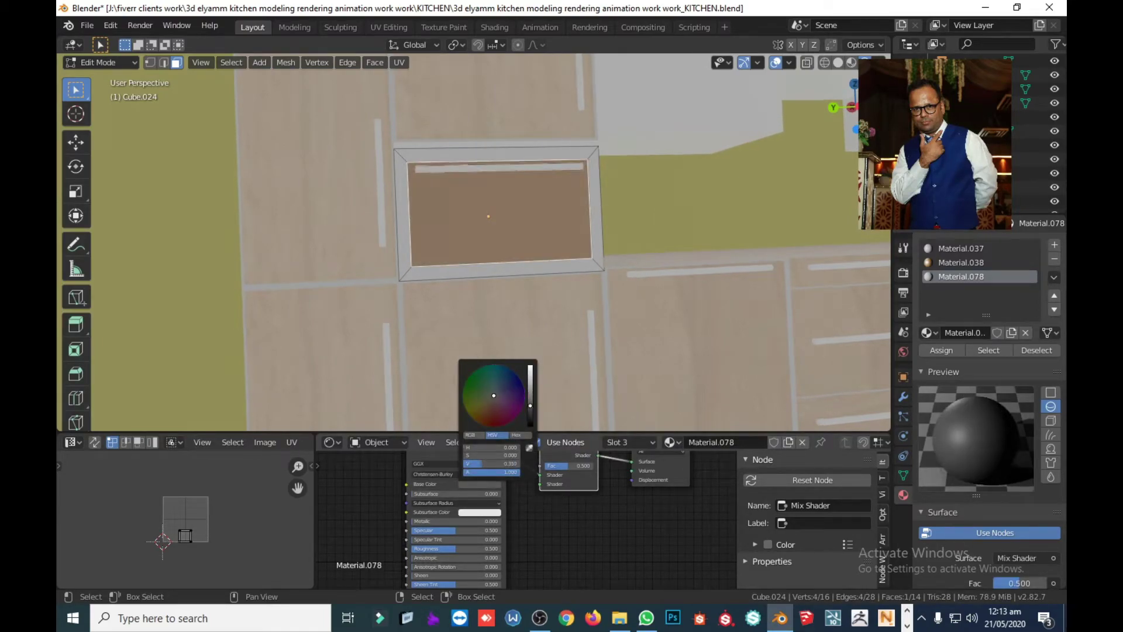
{"action": "left_click", "coordinate": [935, 356]}
{"action": "key", "text": "Tab"}
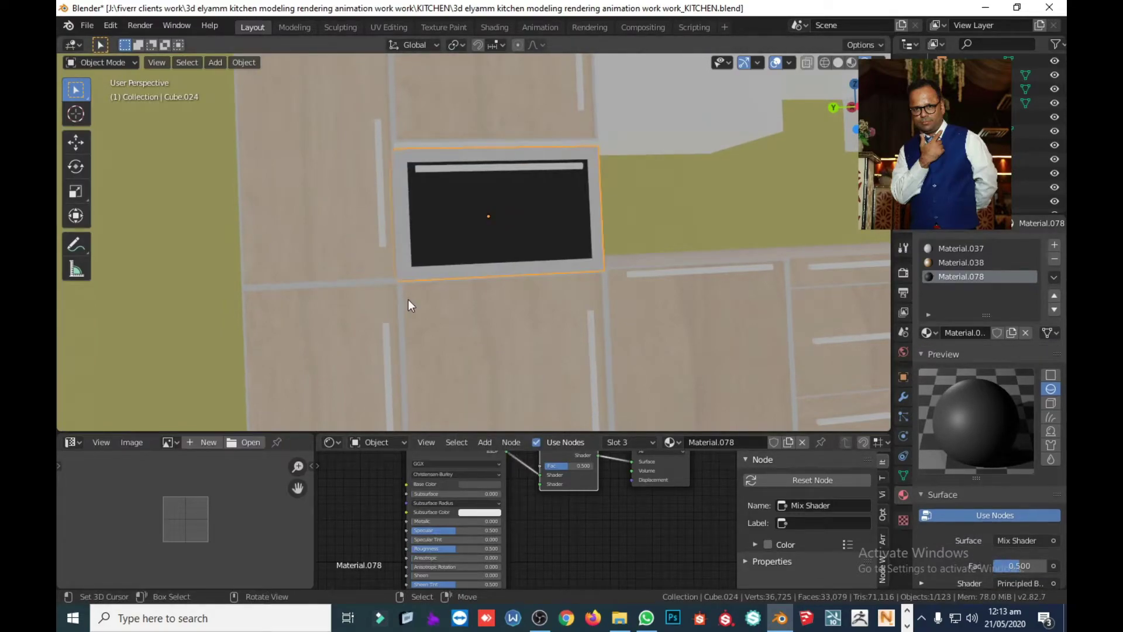
Save KITCHEN.blend, briefly check the browser, and return to Blender
{"action": "mouse_move", "coordinate": [409, 299]}
{"action": "middle_mouse_down"}
{"action": "mouse_move", "coordinate": [439, 314]}
{"action": "mouse_move", "coordinate": [393, 324]}
{"action": "mouse_move", "coordinate": [297, 300]}
{"action": "mouse_move", "coordinate": [472, 268]}
{"action": "middle_mouse_up"}
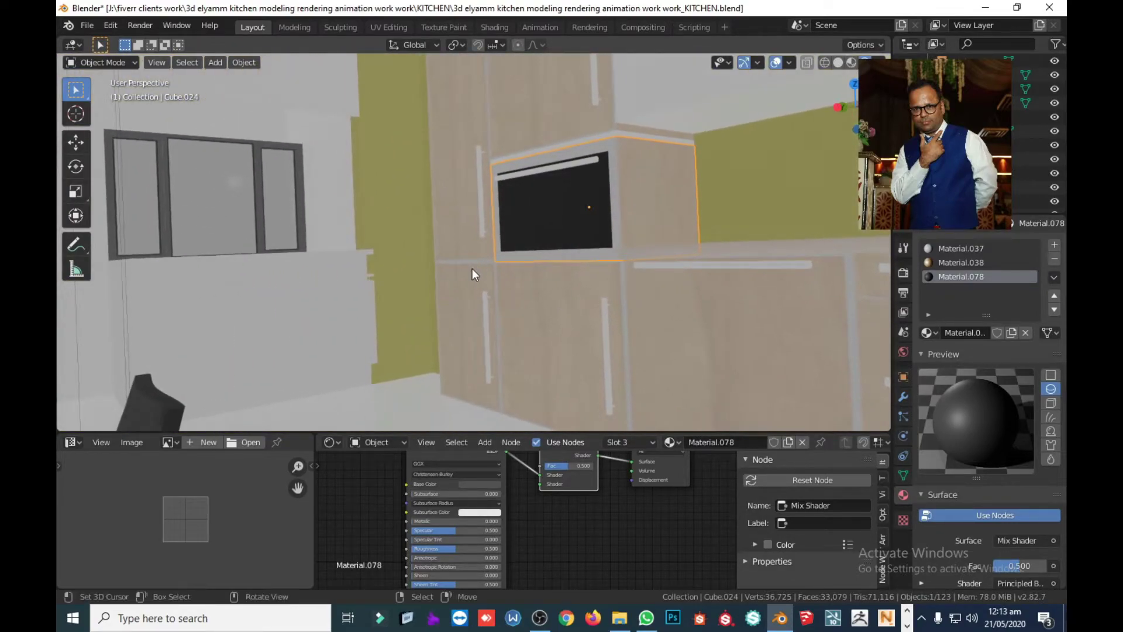
{"action": "key", "text": "ctrl+s"}
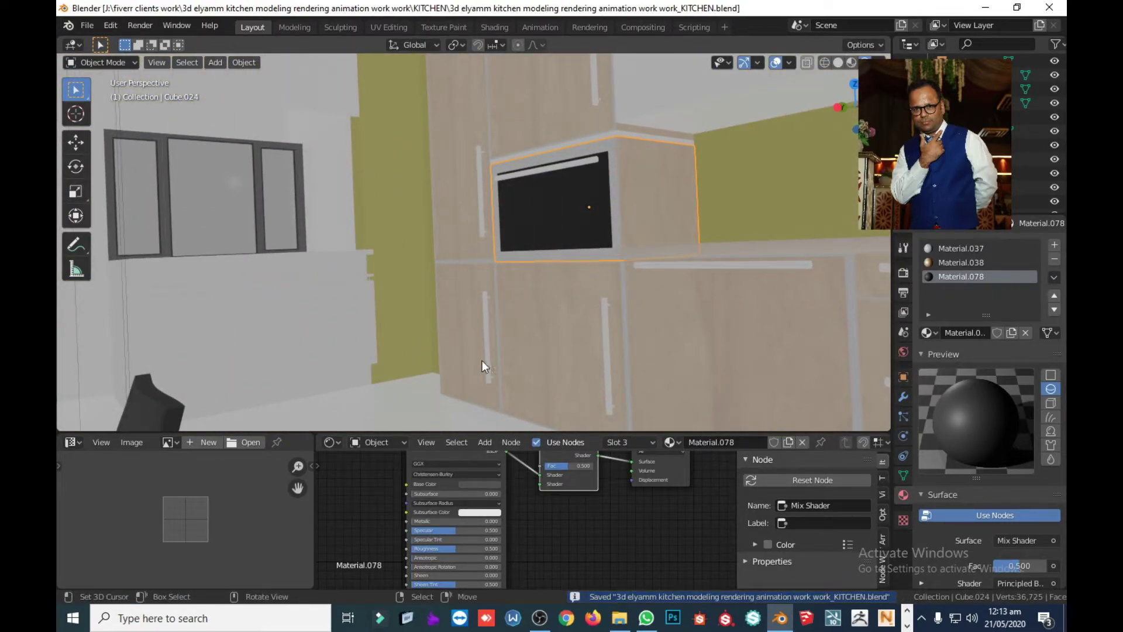
{"action": "left_click", "coordinate": [565, 616]}
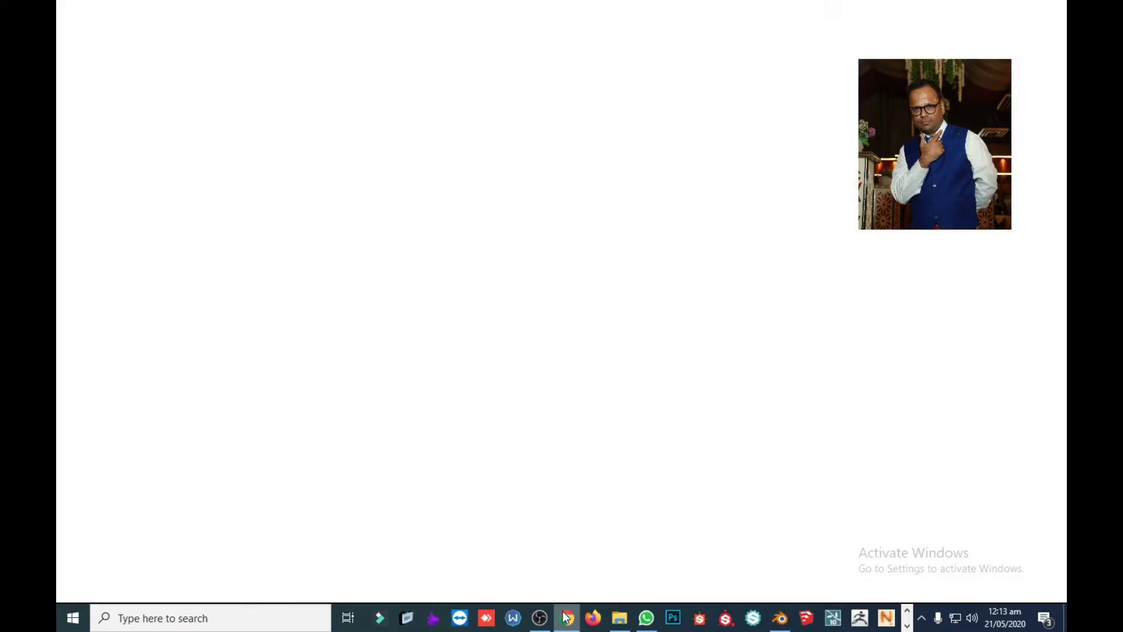
{"action": "key", "text": "alt+Tab"}
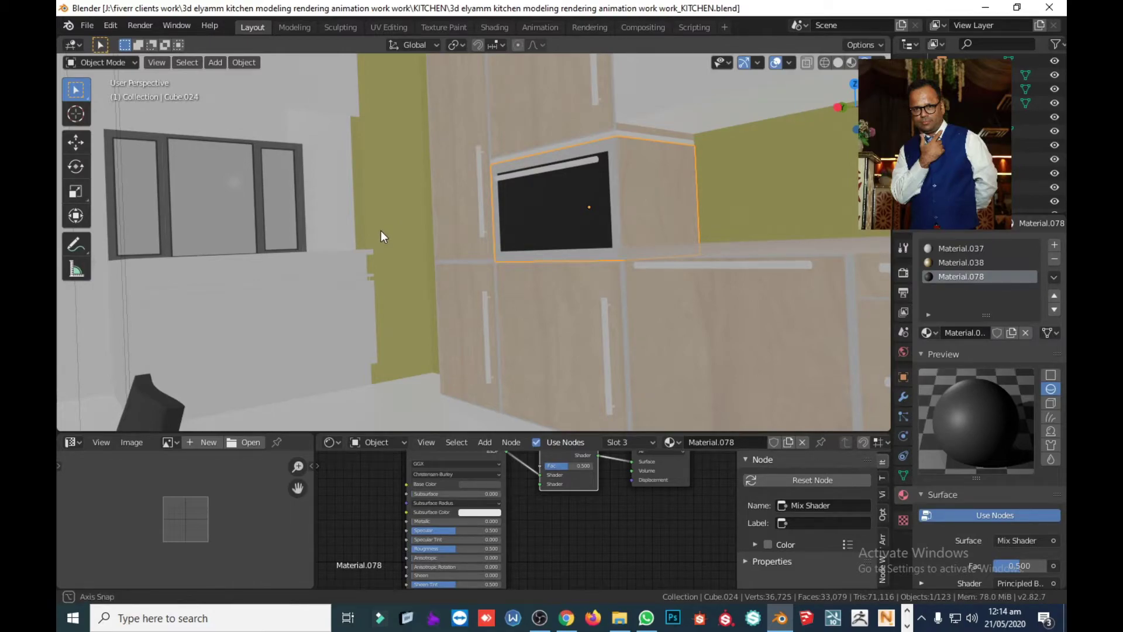
Orbit to the door by the window, switch to wireframe, and select Door_Group.001
{"action": "middle_click_drag", "start_coordinate": [381, 231], "coordinate": [333, 240]}
{"action": "middle_click_drag", "start_coordinate": [266, 257], "coordinate": [368, 179]}
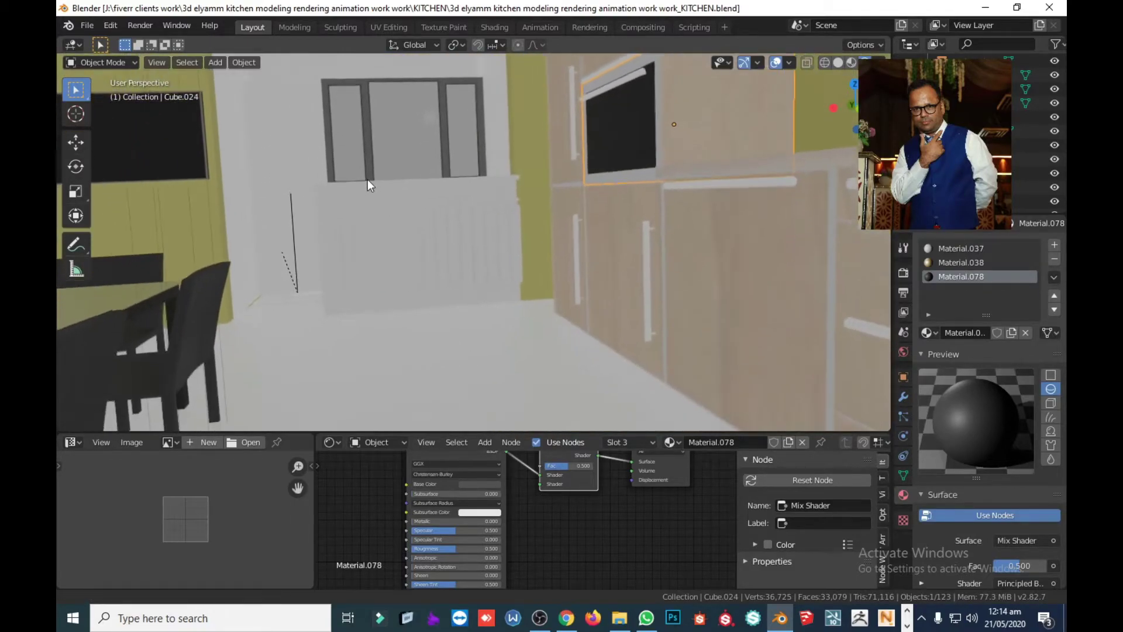
{"action": "mouse_move", "coordinate": [490, 269]}
{"action": "middle_mouse_down"}
{"action": "mouse_move", "coordinate": [512, 265]}
{"action": "mouse_move", "coordinate": [516, 288]}
{"action": "mouse_move", "coordinate": [444, 233]}
{"action": "mouse_move", "coordinate": [512, 326]}
{"action": "middle_mouse_up"}
{"action": "middle_click_drag", "start_coordinate": [440, 319], "coordinate": [458, 324]}
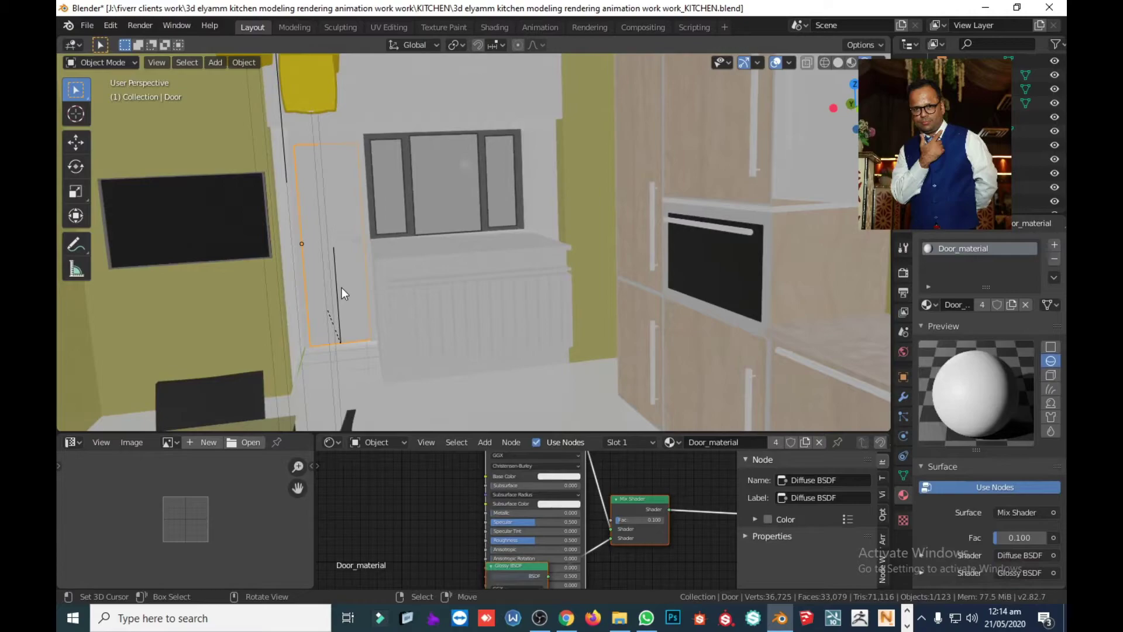
{"action": "middle_click_drag", "start_coordinate": [341, 287], "coordinate": [344, 320]}
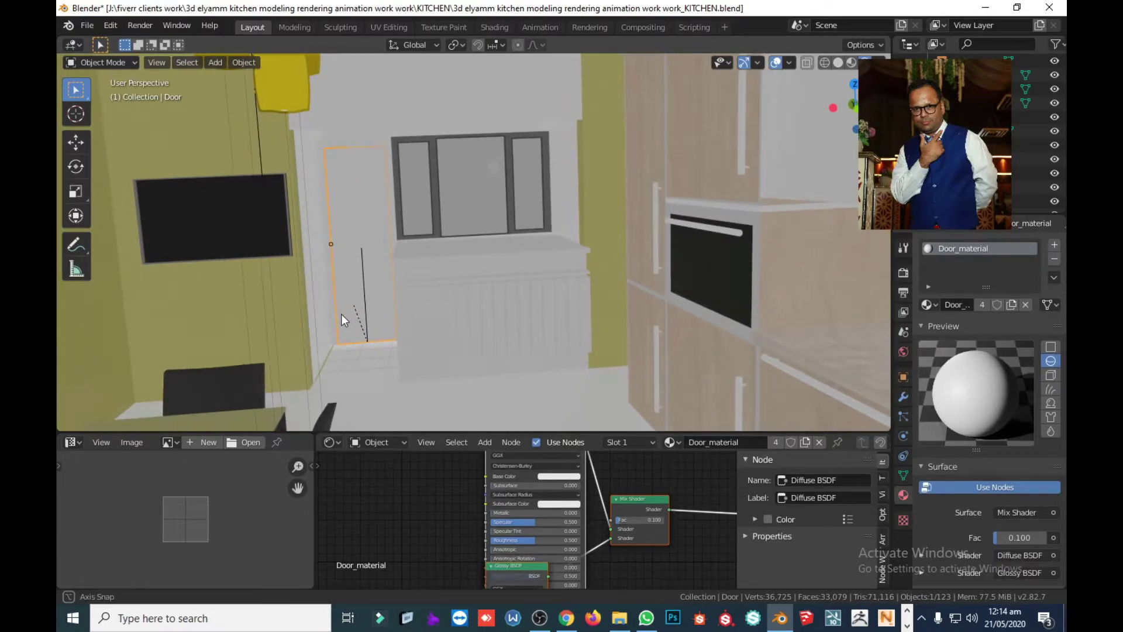
{"action": "key", "text": "alt+z"}
{"action": "key", "text": "shift+z"}
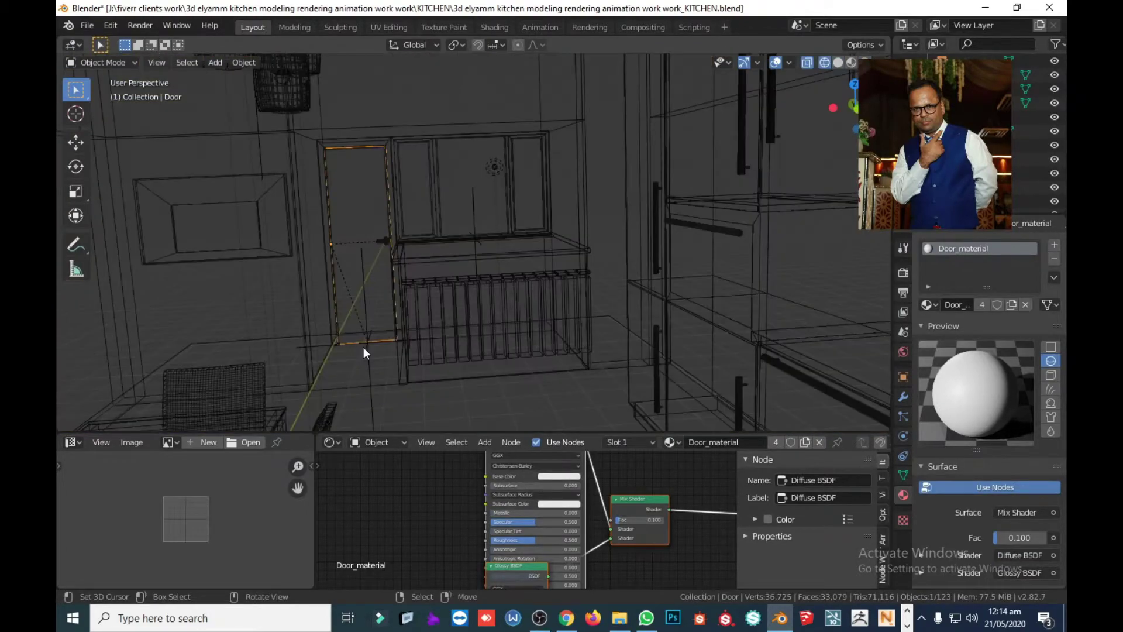
{"action": "left_click", "coordinate": [363, 357]}
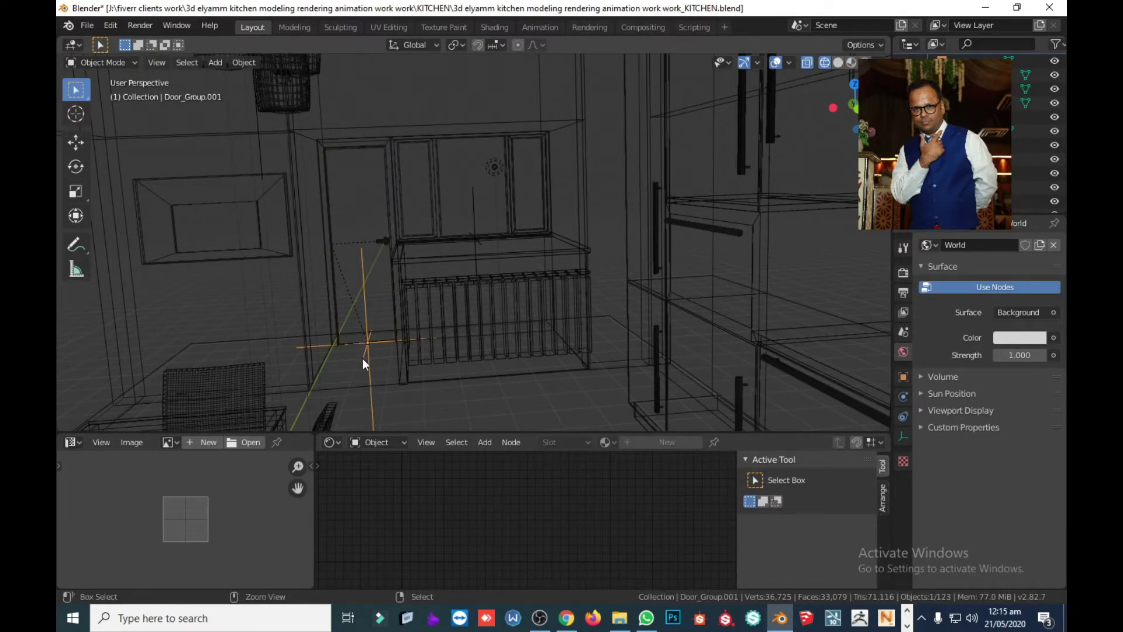
In Back view, move Door_Group.001 down about 0.1 m along Z
{"action": "key", "text": "ctrl+KP_1"}
{"action": "scroll", "coordinate": [363, 358], "scroll_direction": "down", "scroll_amount": 2}
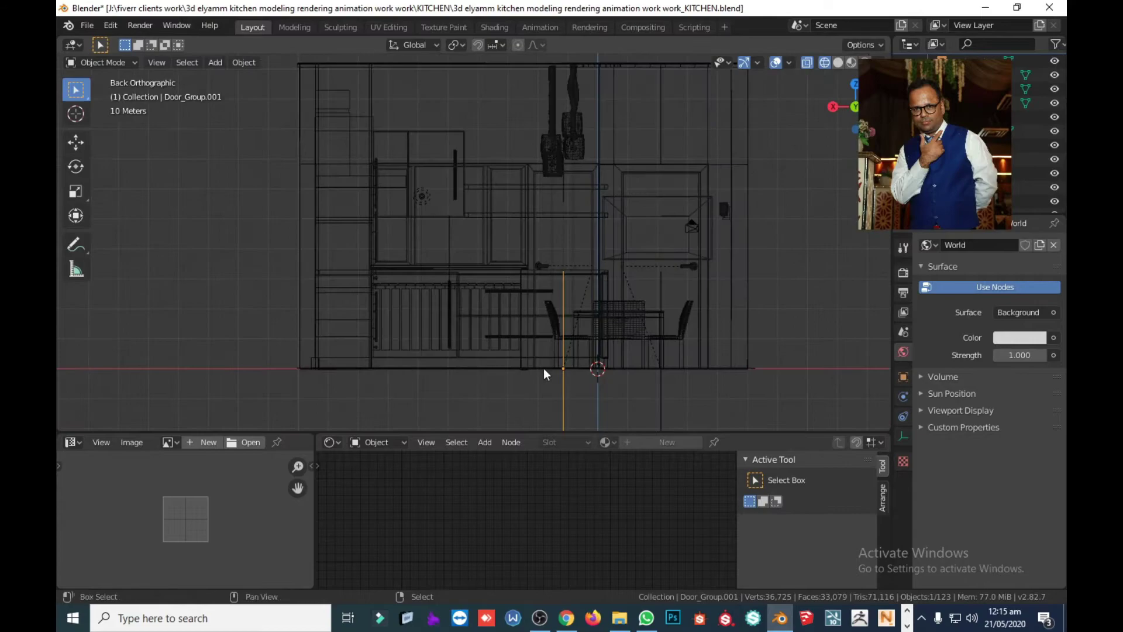
{"action": "scroll", "coordinate": [544, 345], "scroll_direction": "down", "scroll_amount": 1}
{"action": "scroll", "coordinate": [512, 298], "scroll_direction": "down", "scroll_amount": 1}
{"action": "scroll", "coordinate": [496, 314], "scroll_direction": "up", "scroll_amount": 1}
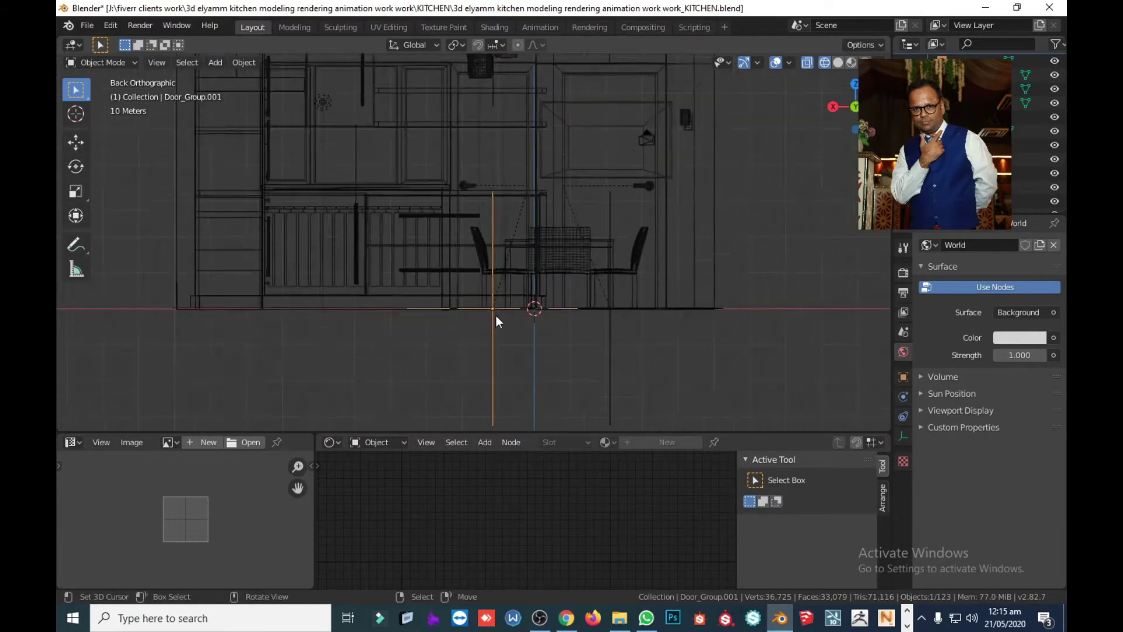
{"action": "scroll", "coordinate": [496, 315], "scroll_direction": "up", "scroll_amount": 2}
{"action": "scroll", "coordinate": [518, 363], "scroll_direction": "up", "scroll_amount": 1}
{"action": "middle_click_drag", "start_coordinate": [517, 363], "coordinate": [535, 261], "text": "shift"}
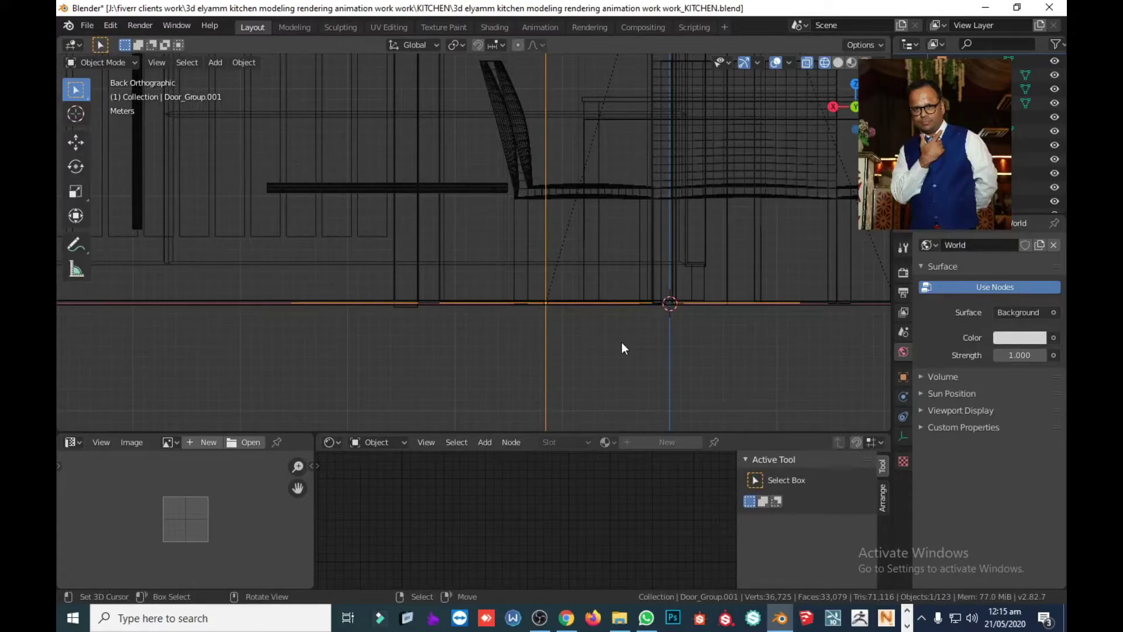
{"action": "key", "text": "g"}
{"action": "key", "text": "z"}
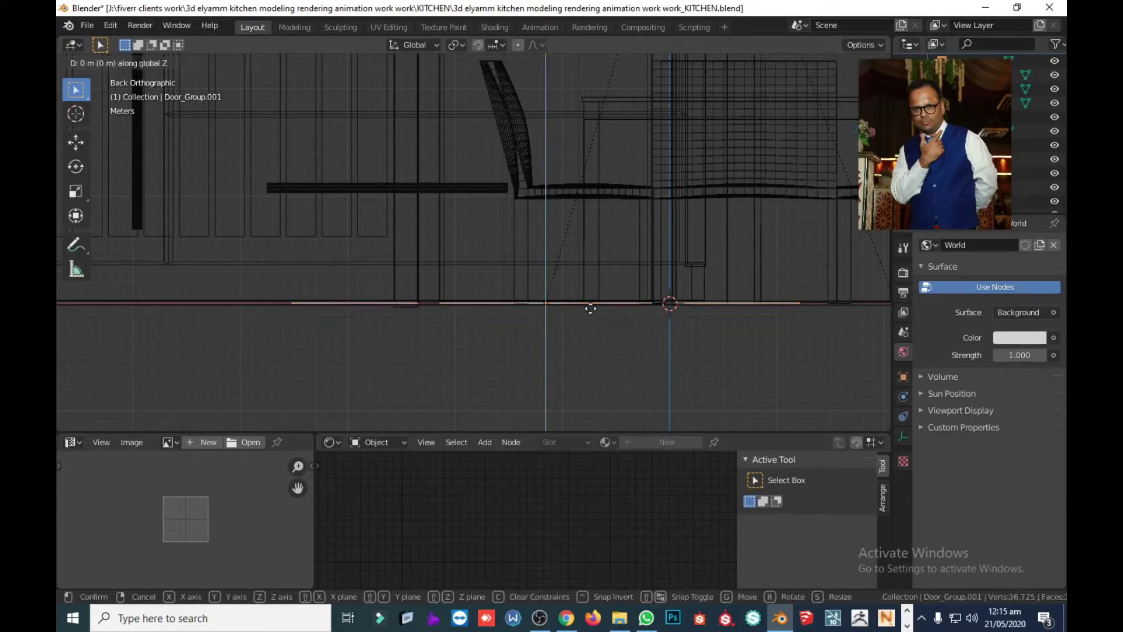
{"action": "left_click", "coordinate": [591, 319]}
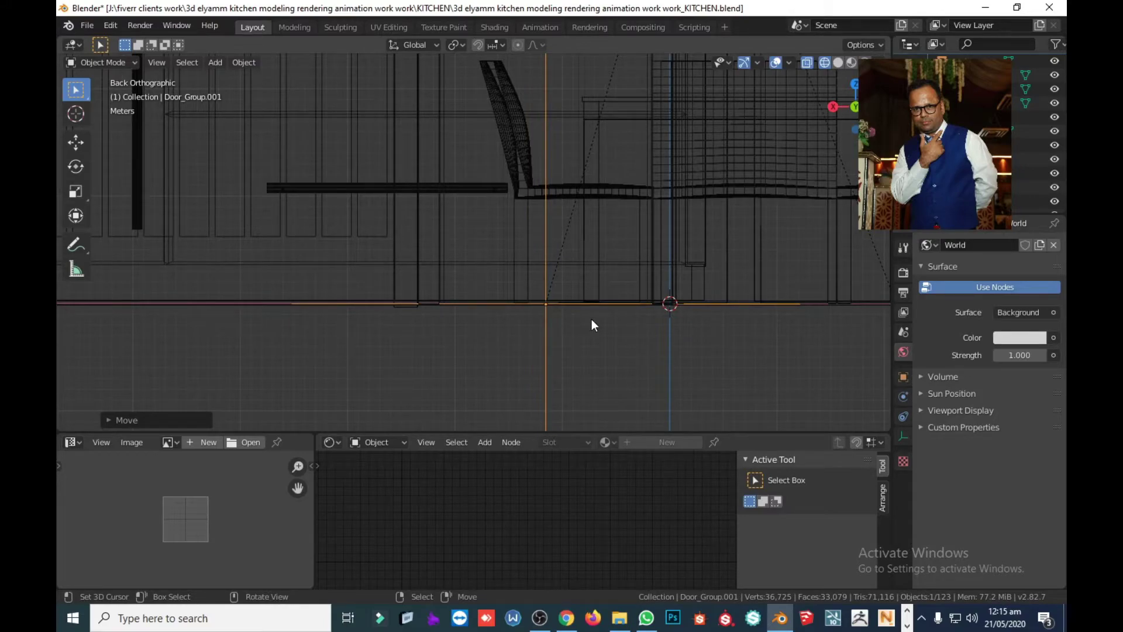
Look through the scene camera, then orbit back out in solid shading
{"action": "key", "text": "KP_0"}
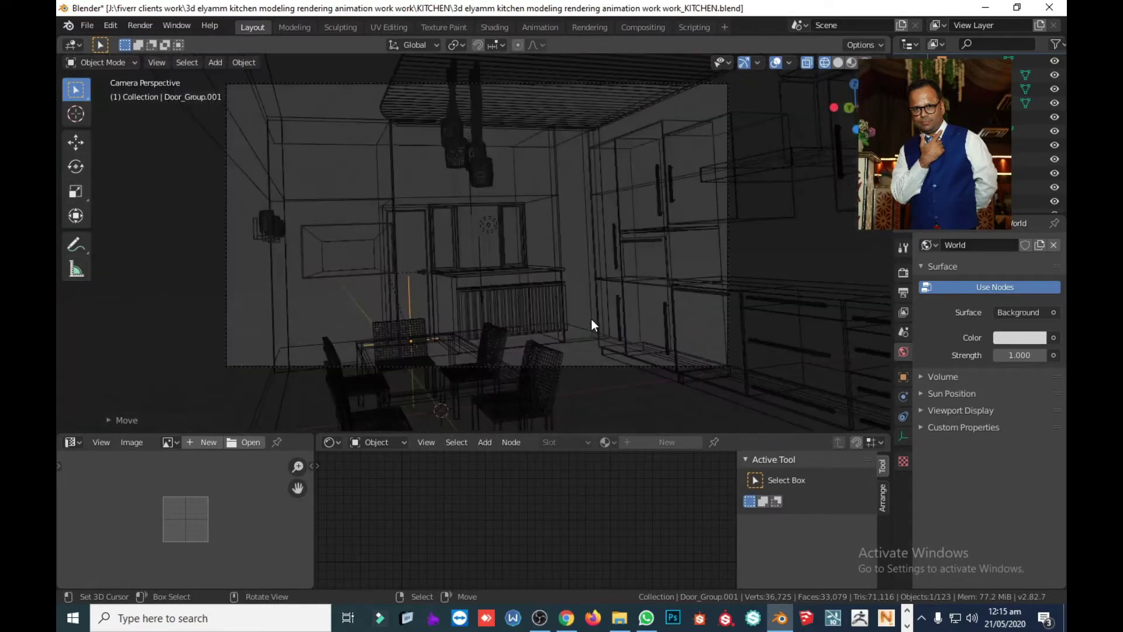
{"action": "key", "text": "shift+z"}
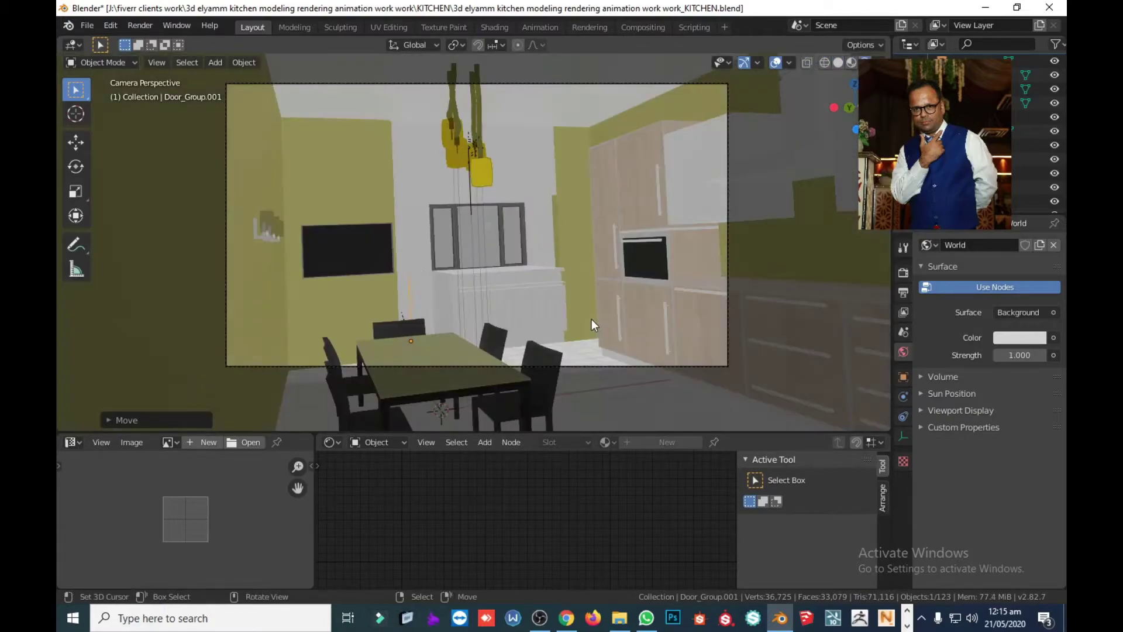
{"action": "mouse_move", "coordinate": [591, 319]}
{"action": "middle_mouse_down"}
{"action": "mouse_move", "coordinate": [559, 329]}
{"action": "mouse_move", "coordinate": [556, 309]}
{"action": "mouse_move", "coordinate": [555, 321]}
{"action": "middle_mouse_up"}
{"action": "scroll", "coordinate": [554, 323], "scroll_direction": "up", "scroll_amount": 2}
{"action": "scroll", "coordinate": [507, 362], "scroll_direction": "up", "scroll_amount": 2}
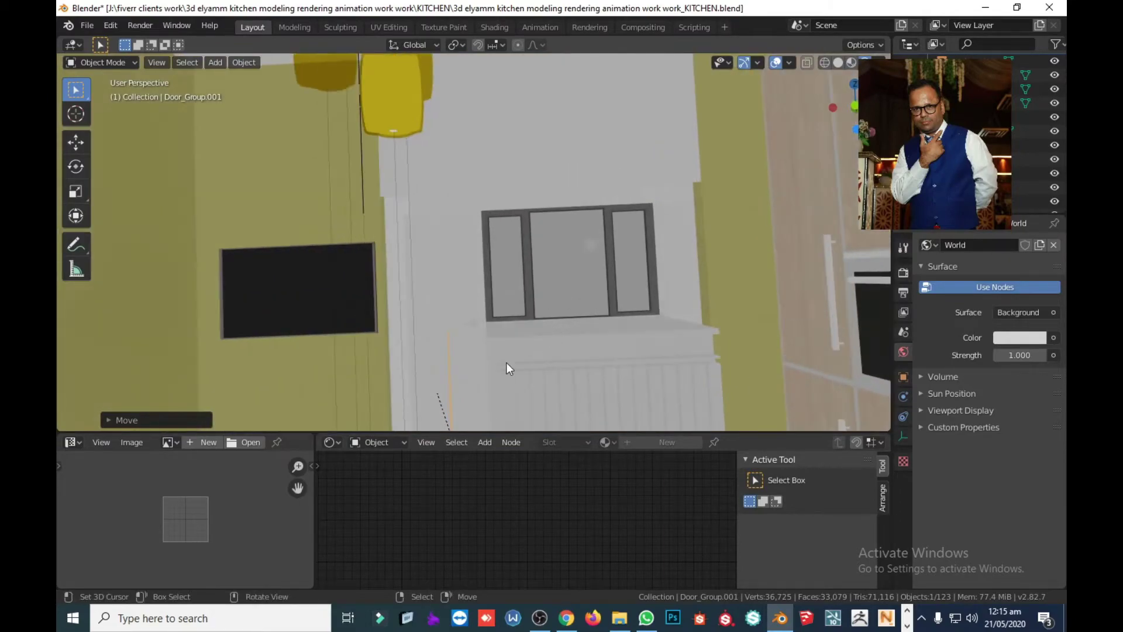
{"action": "scroll", "coordinate": [522, 221], "scroll_direction": "up", "scroll_amount": 2}
Orbit to the window wall and, in wireframe, select the 25 W Point.004 light
{"action": "middle_click_drag", "start_coordinate": [521, 221], "coordinate": [511, 170]}
{"action": "mouse_move", "coordinate": [532, 261]}
{"action": "middle_mouse_down"}
{"action": "mouse_move", "coordinate": [526, 303]}
{"action": "mouse_move", "coordinate": [525, 285]}
{"action": "mouse_move", "coordinate": [564, 318]}
{"action": "middle_mouse_up"}
{"action": "scroll", "coordinate": [564, 318], "scroll_direction": "down", "scroll_amount": 2}
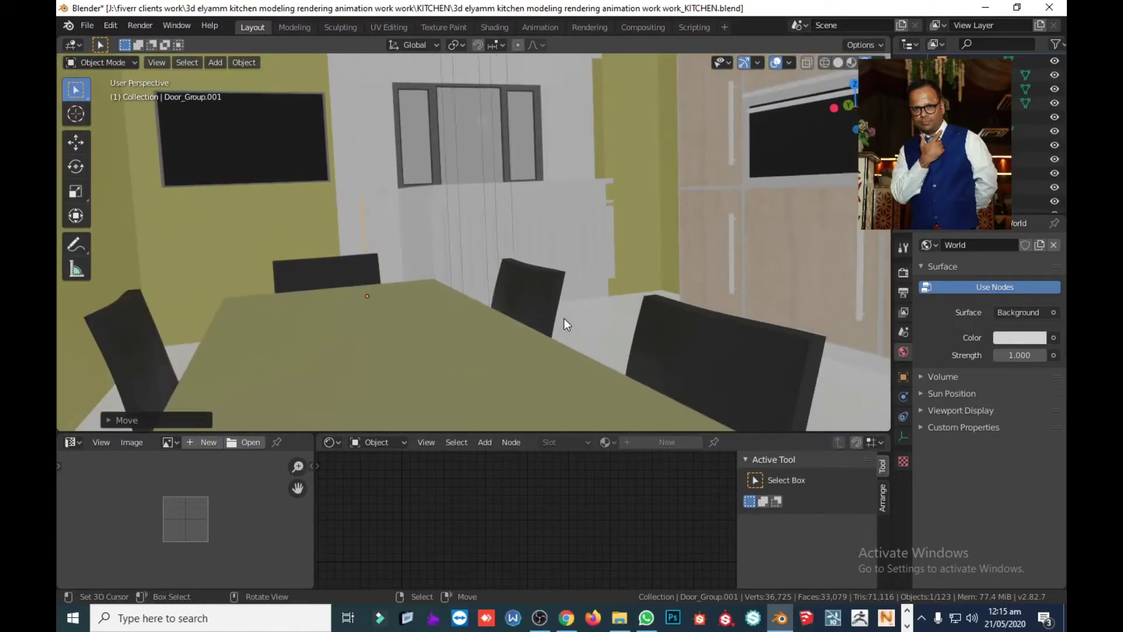
{"action": "middle_click_drag", "start_coordinate": [540, 196], "coordinate": [539, 294]}
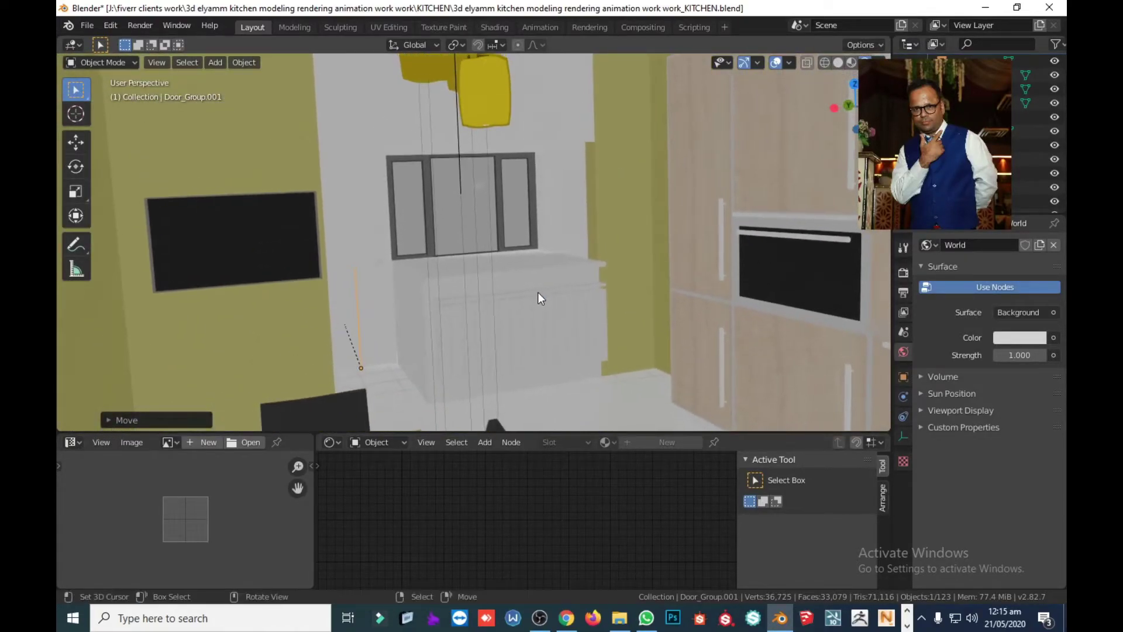
{"action": "scroll", "coordinate": [539, 289], "scroll_direction": "up", "scroll_amount": 1}
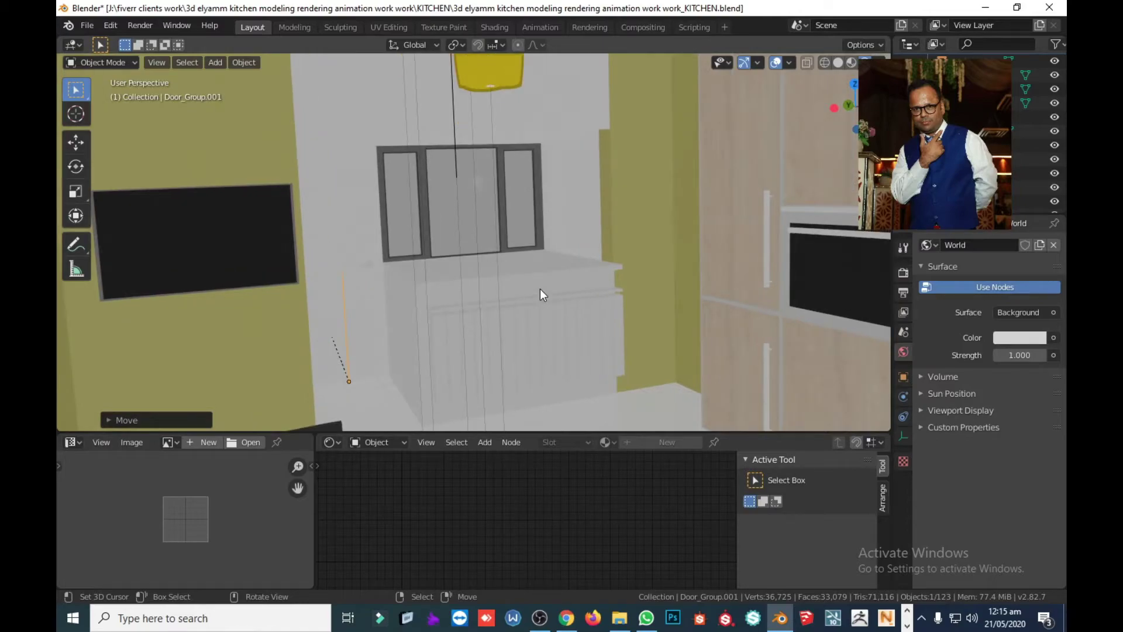
{"action": "key", "text": "shift+z"}
{"action": "left_click", "coordinate": [475, 178]}
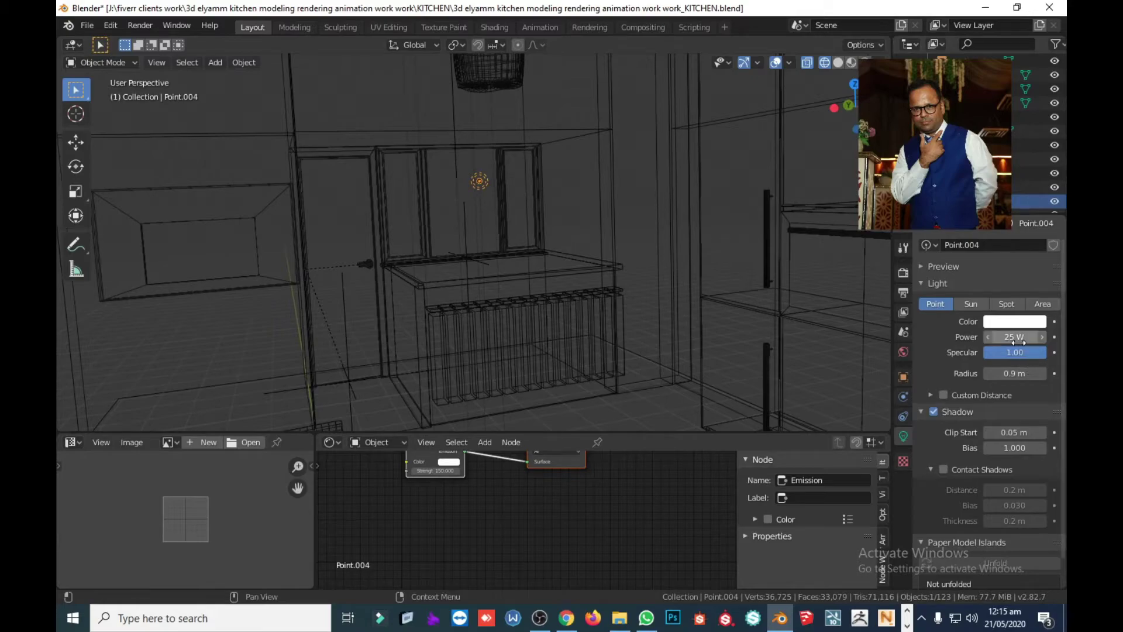
Set the emission strength to 250 and the window point light's power to 50 W
{"action": "left_click", "coordinate": [443, 468]}
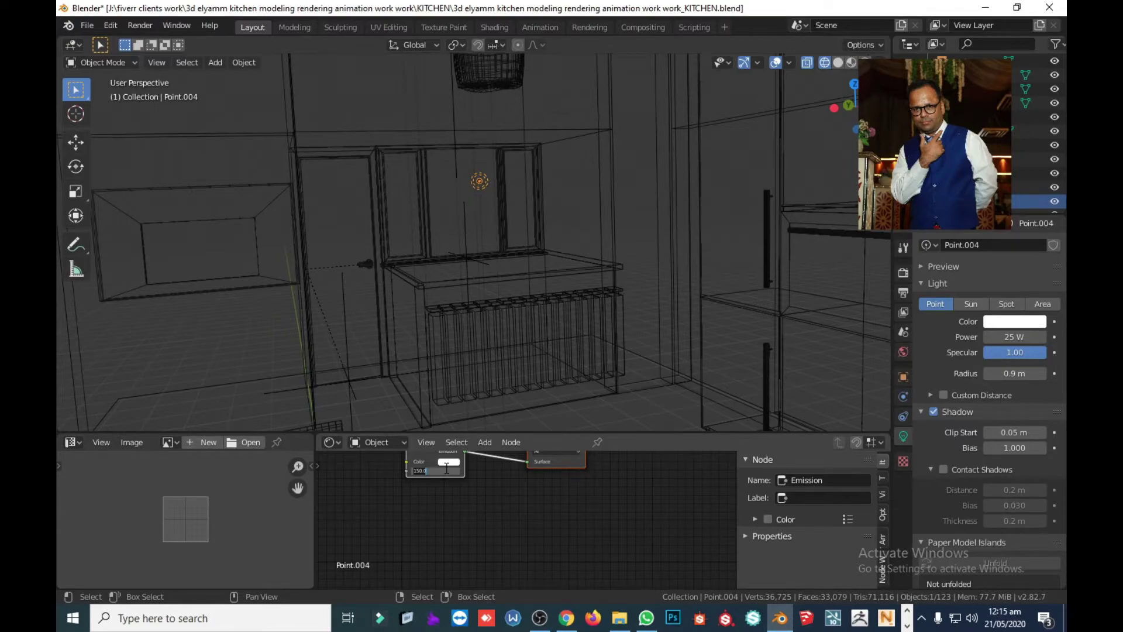
{"action": "type", "text": "250"}
{"action": "key", "text": "Return"}
{"action": "left_click", "coordinate": [1029, 338]}
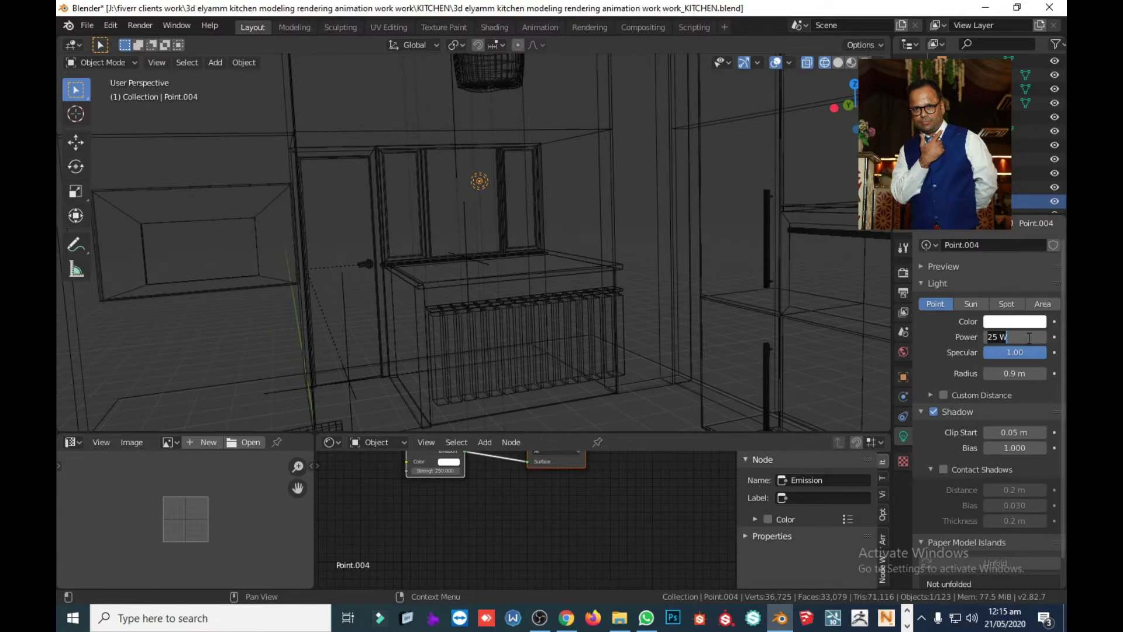
{"action": "type", "text": "50"}
{"action": "key", "text": "Return"}
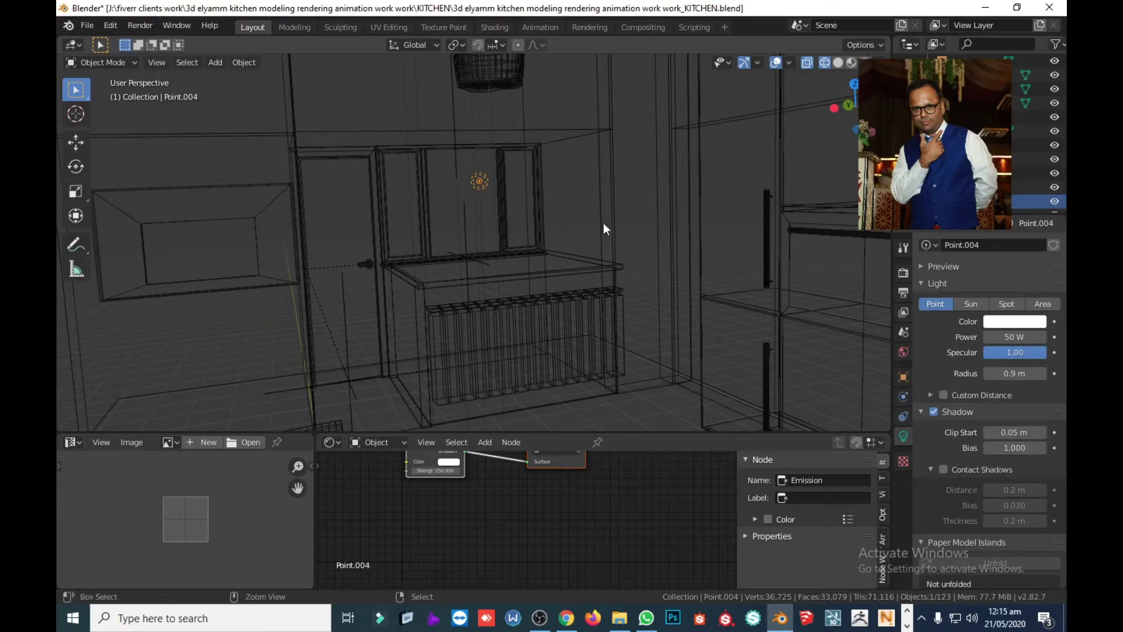
Save KITCHEN.blend and return to solid shading to look at the window wall
{"action": "key", "text": "ctrl+s"}
{"action": "key", "text": "shift+z"}
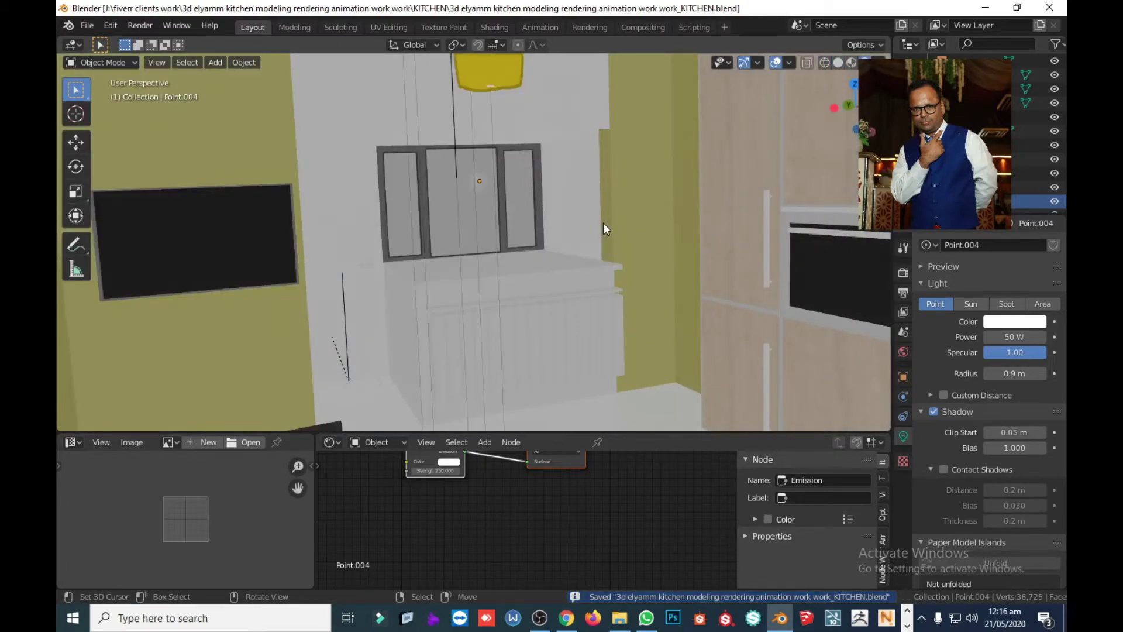
{"action": "mouse_move", "coordinate": [602, 223]}
{"action": "middle_mouse_down"}
{"action": "mouse_move", "coordinate": [539, 205]}
{"action": "mouse_move", "coordinate": [574, 213]}
{"action": "mouse_move", "coordinate": [577, 237]}
{"action": "mouse_move", "coordinate": [540, 248]}
{"action": "mouse_move", "coordinate": [554, 220]}
{"action": "mouse_move", "coordinate": [605, 197]}
{"action": "mouse_move", "coordinate": [531, 216]}
{"action": "middle_mouse_up"}
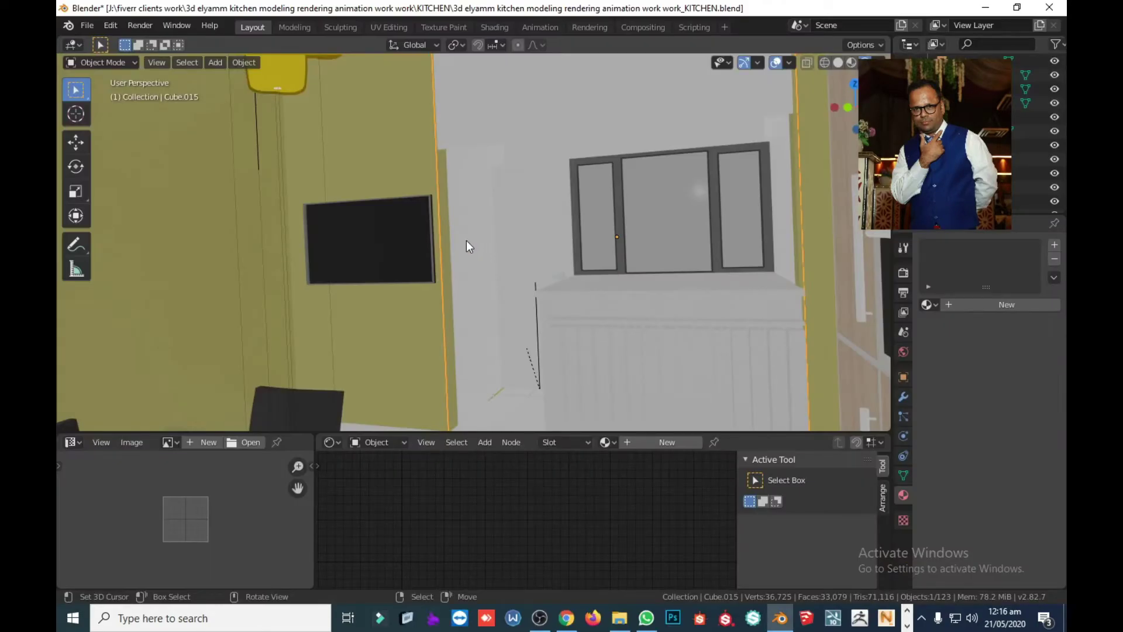
Scale cabinet panel Cube.018 below the window along Y to about 1.09, then view in solid shading
{"action": "scroll", "coordinate": [467, 235], "scroll_direction": "down", "scroll_amount": 1}
{"action": "middle_click_drag", "start_coordinate": [483, 258], "coordinate": [577, 270]}
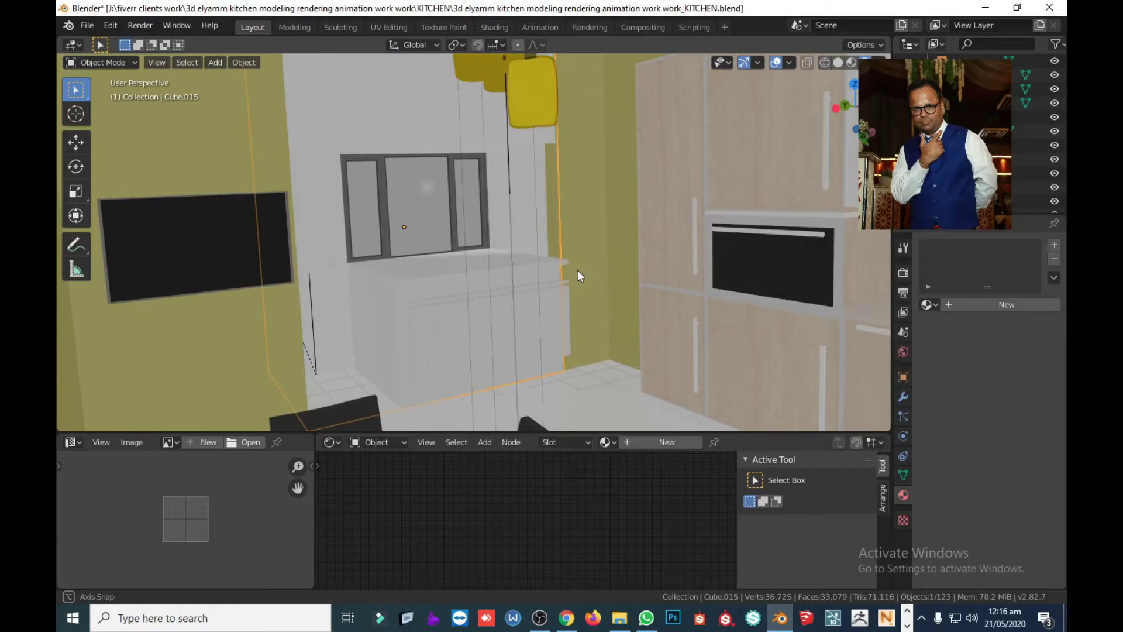
{"action": "left_click", "coordinate": [368, 306]}
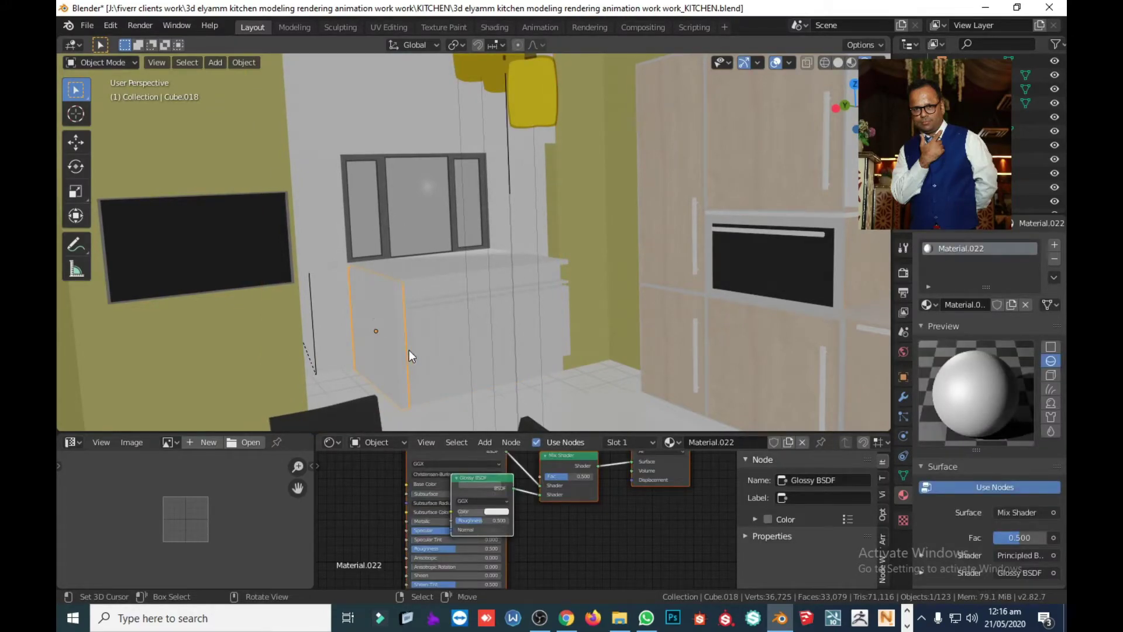
{"action": "key", "text": "s"}
{"action": "key", "text": "y"}
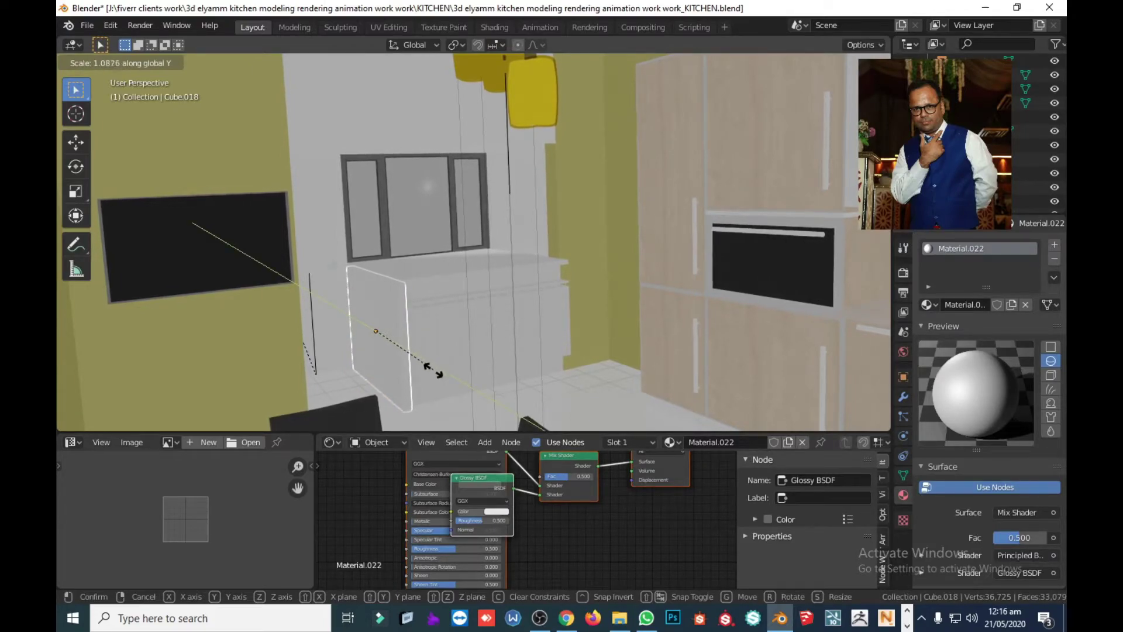
{"action": "left_click", "coordinate": [439, 376]}
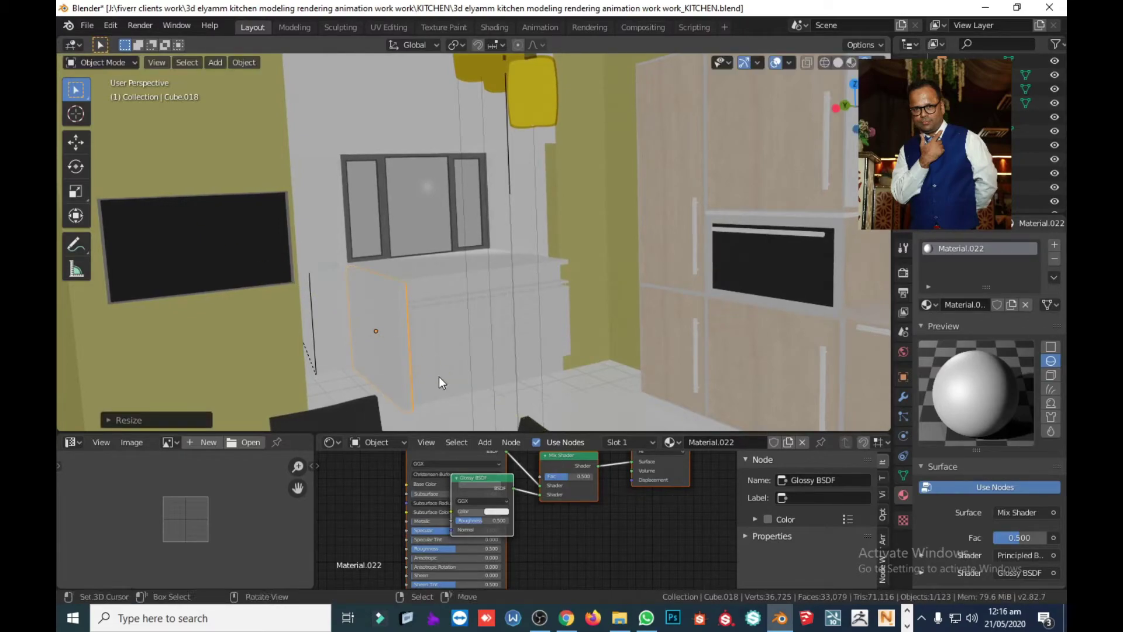
{"action": "mouse_move", "coordinate": [442, 336]}
{"action": "middle_mouse_down"}
{"action": "mouse_move", "coordinate": [367, 343]}
{"action": "mouse_move", "coordinate": [416, 331]}
{"action": "middle_mouse_up"}
{"action": "key", "text": "z"}
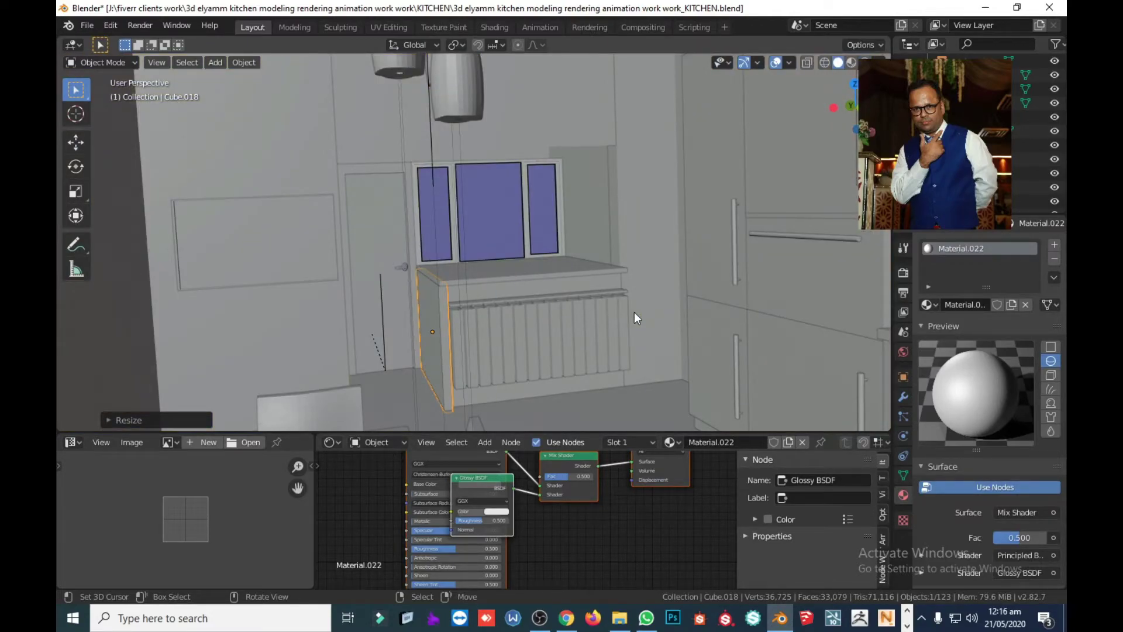
Select the window sill Cube.017 above the radiator and view it from the right
{"action": "left_click", "coordinate": [631, 181]}
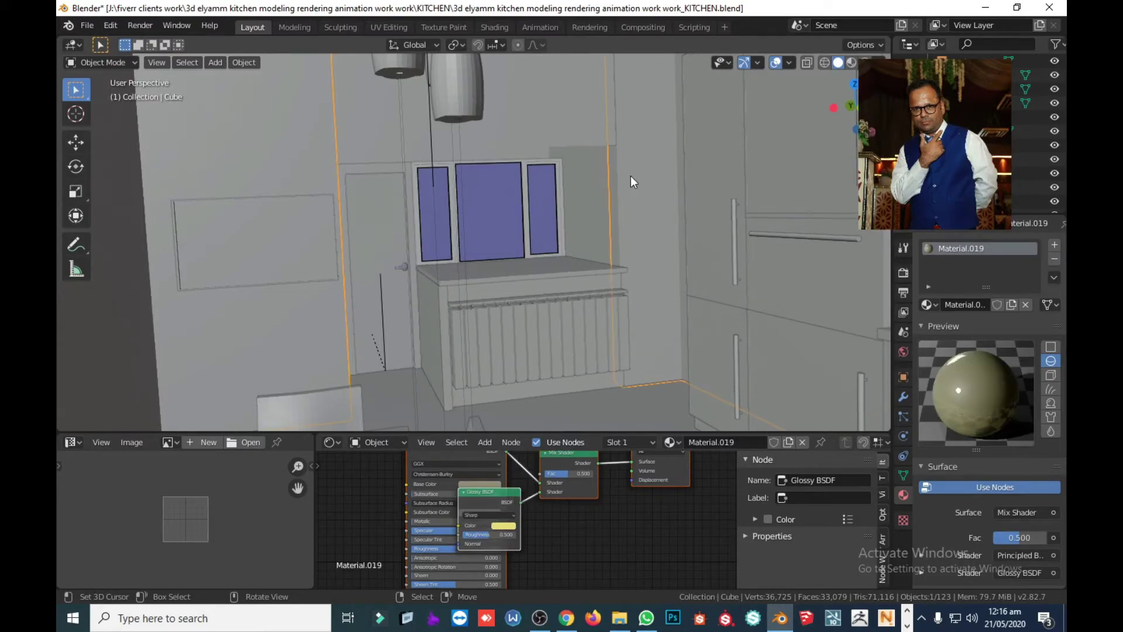
{"action": "left_click", "coordinate": [591, 176]}
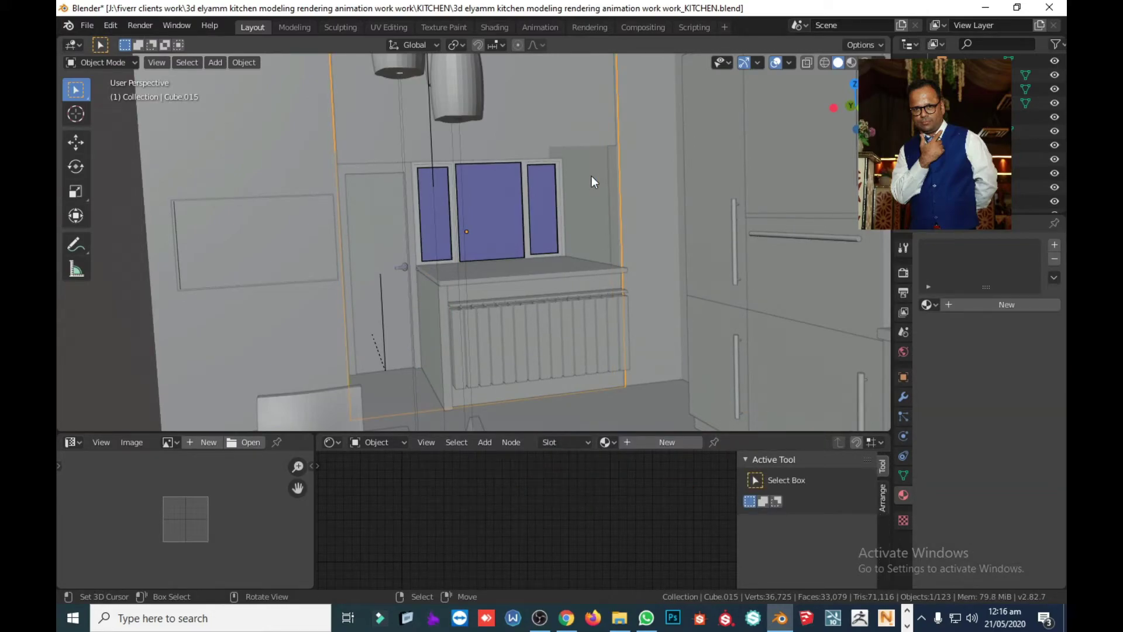
{"action": "middle_click_drag", "start_coordinate": [591, 175], "coordinate": [558, 187]}
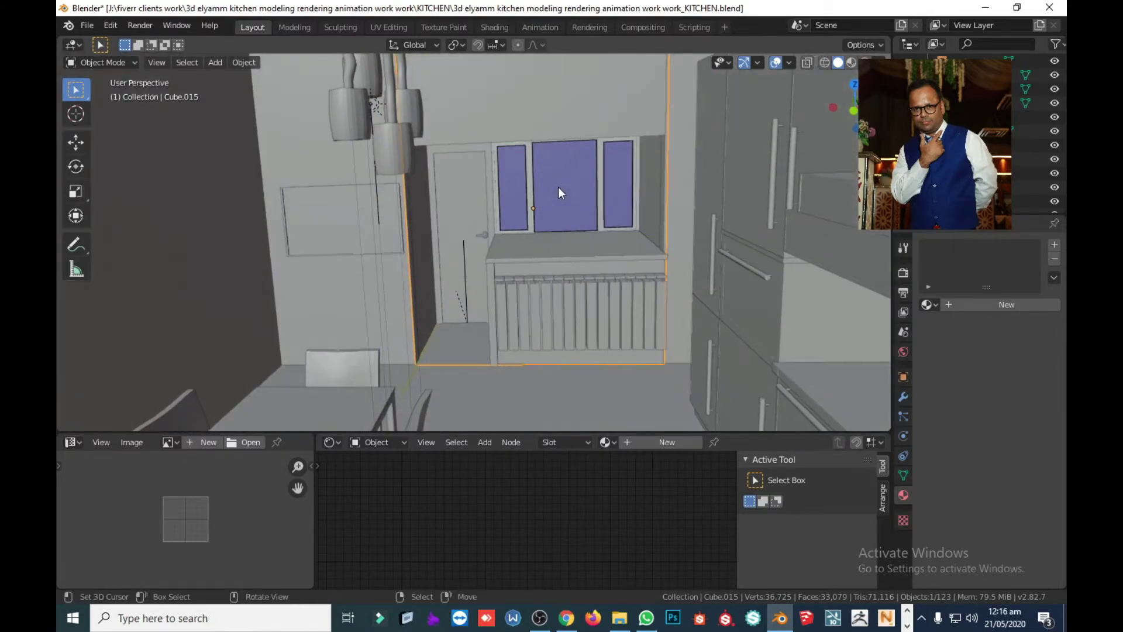
{"action": "left_click", "coordinate": [546, 248]}
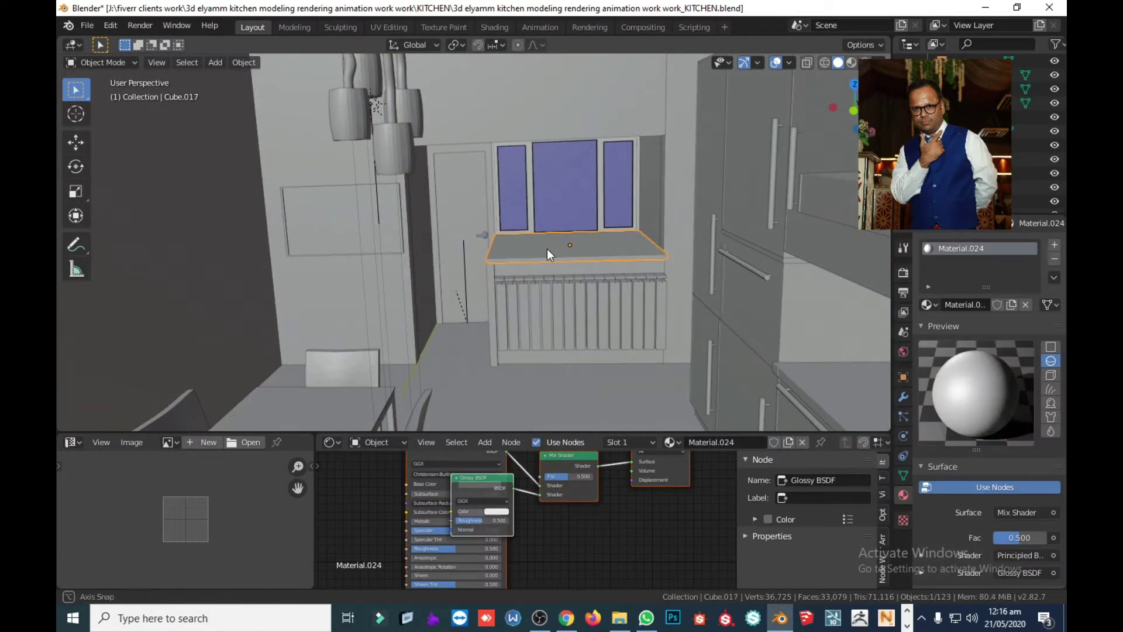
{"action": "middle_click_drag", "start_coordinate": [546, 248], "coordinate": [554, 269]}
{"action": "scroll", "coordinate": [539, 188], "scroll_direction": "up", "scroll_amount": 2}
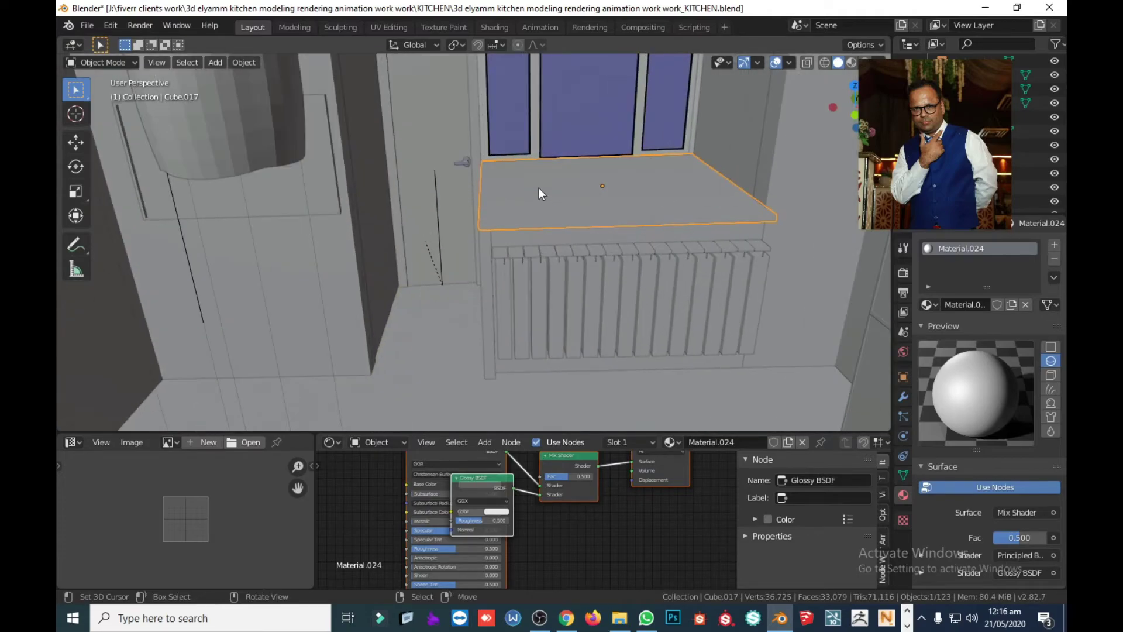
{"action": "middle_click_drag", "start_coordinate": [539, 188], "coordinate": [590, 178]}
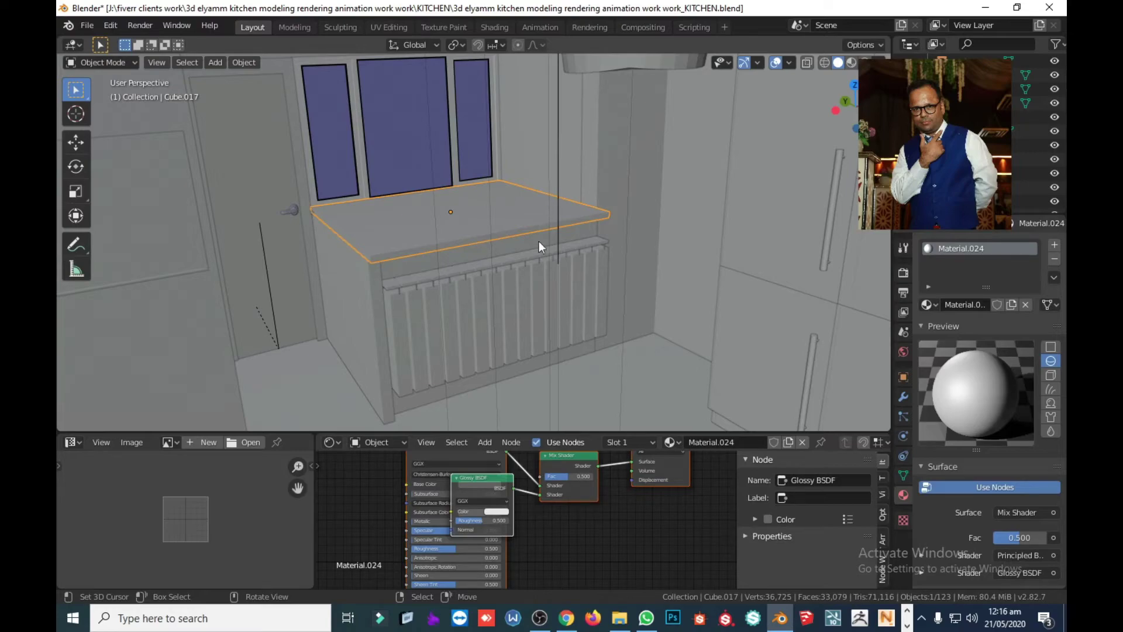
Deepen the sill slightly along Y, check it in wireframe, then deselect
{"action": "key", "text": "s"}
{"action": "key", "text": "y"}
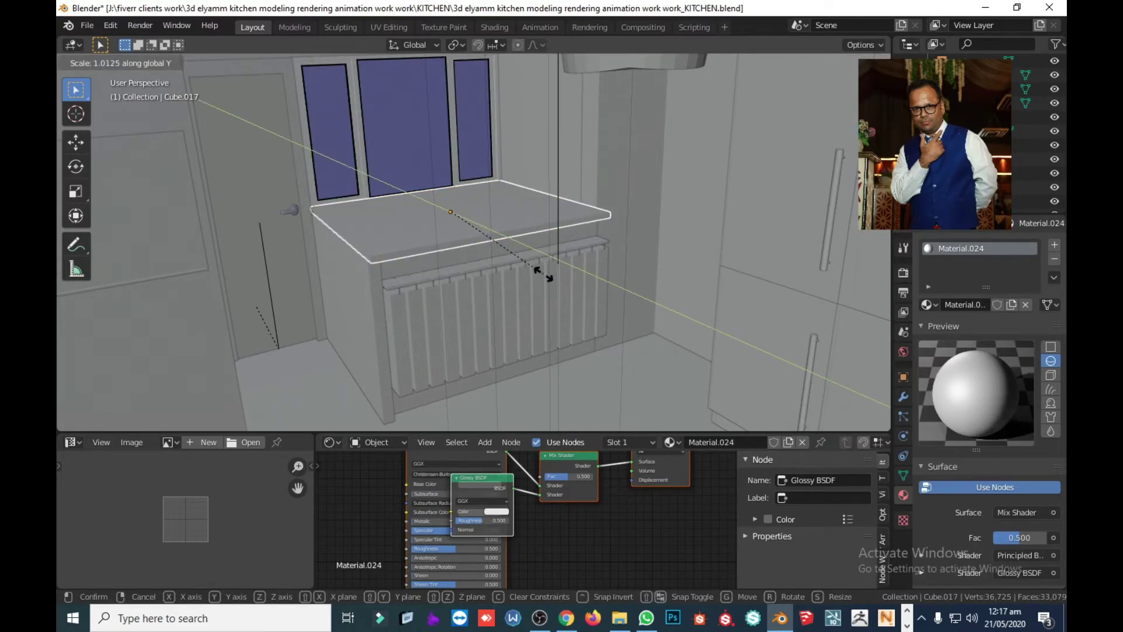
{"action": "left_click", "coordinate": [558, 297]}
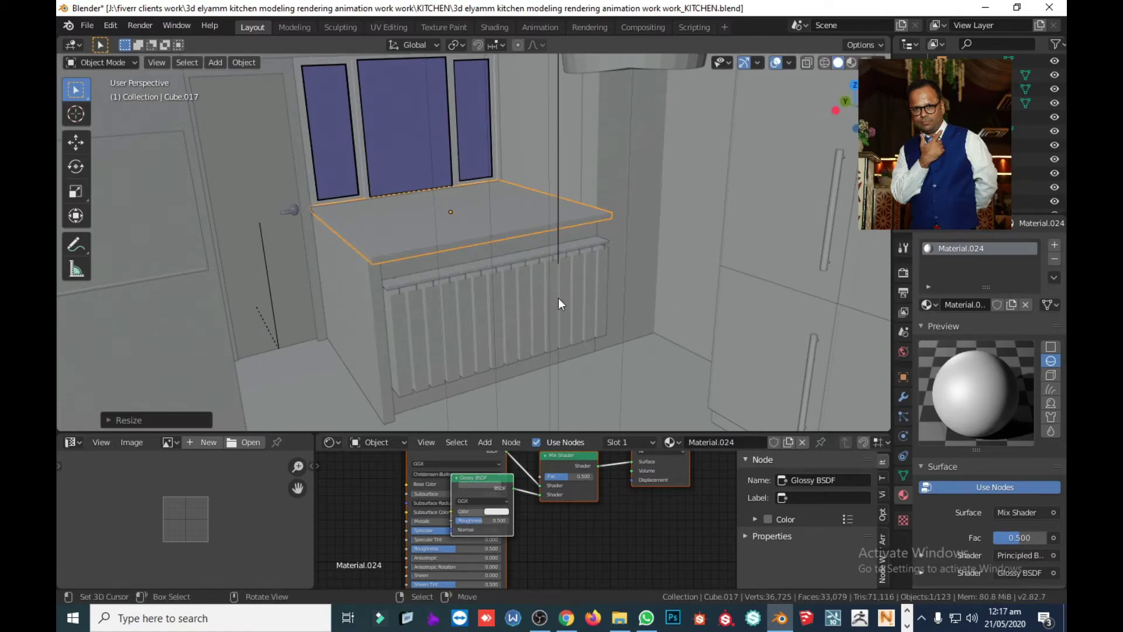
{"action": "middle_click_drag", "start_coordinate": [558, 298], "coordinate": [486, 295]}
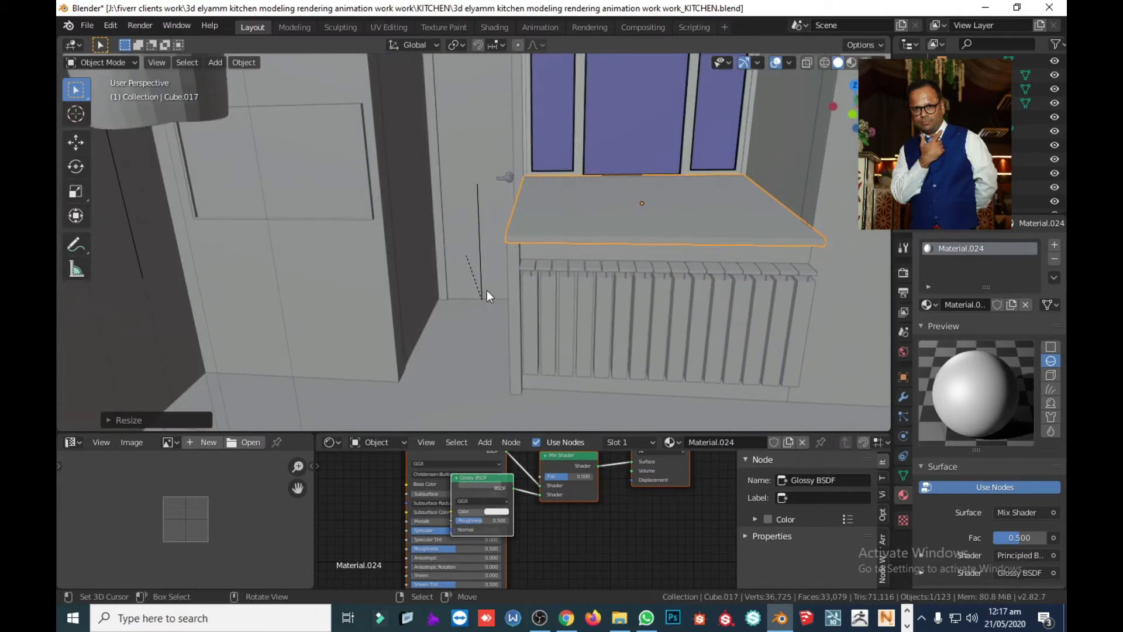
{"action": "key", "text": "shift+z"}
{"action": "key", "text": "shift+z"}
{"action": "key", "text": "alt+a"}
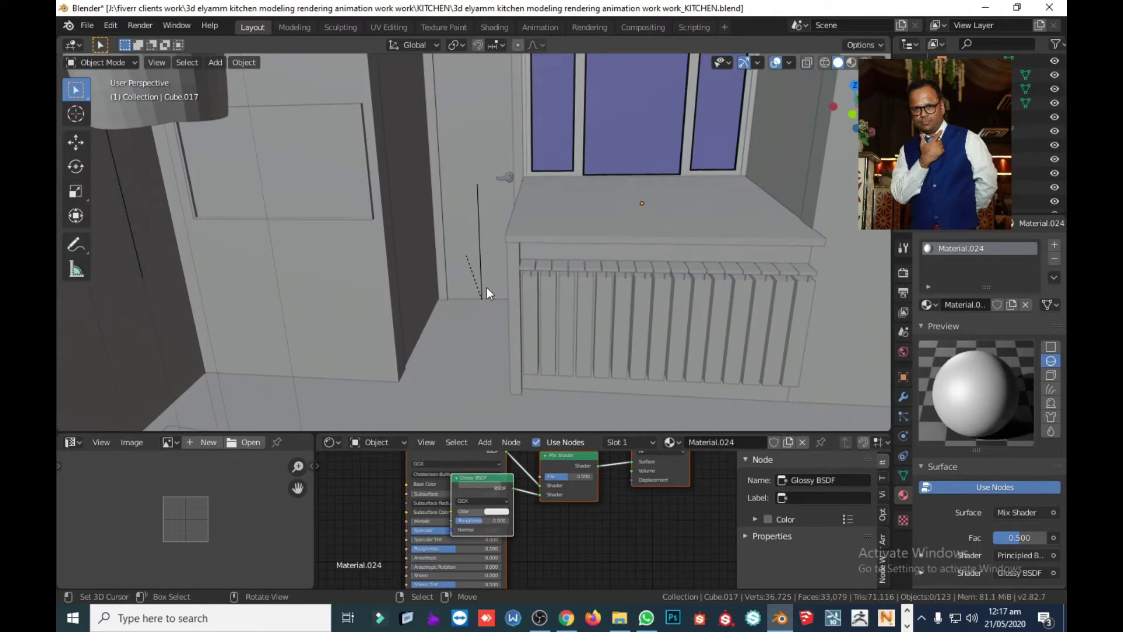
{"action": "middle_click_drag", "start_coordinate": [487, 287], "coordinate": [469, 291]}
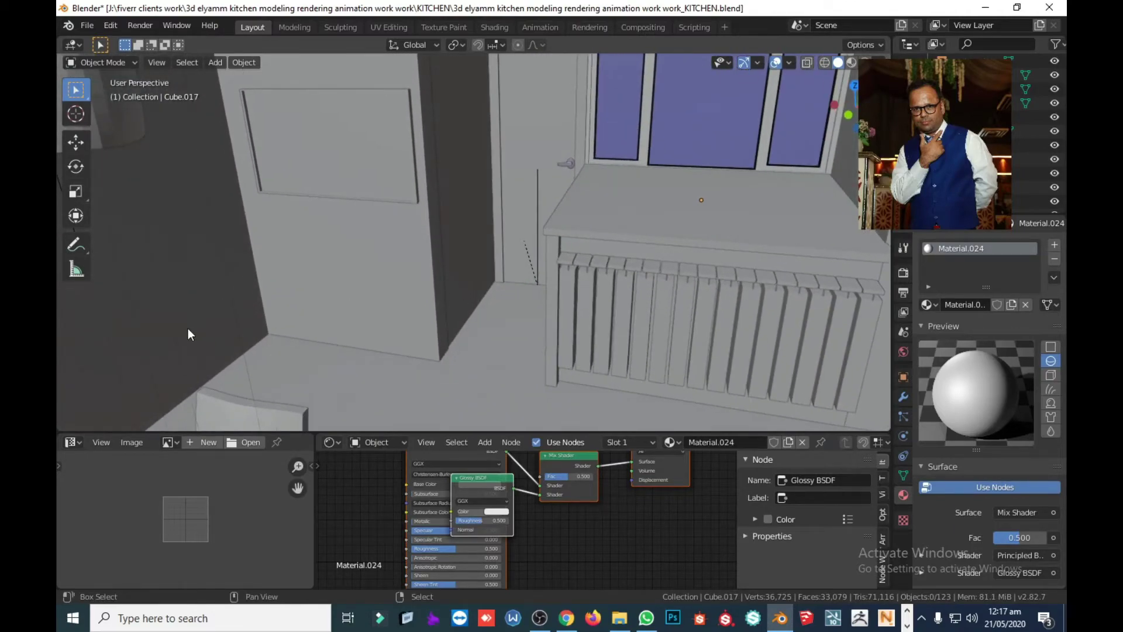
{"action": "mouse_move", "coordinate": [188, 329]}
{"action": "middle_mouse_down"}
{"action": "mouse_move", "coordinate": [335, 195]}
{"action": "mouse_move", "coordinate": [388, 76]}
{"action": "middle_mouse_up"}
{"action": "scroll", "coordinate": [387, 156], "scroll_direction": "down", "scroll_amount": 2}
{"action": "scroll", "coordinate": [386, 156], "scroll_direction": "down", "scroll_amount": 2}
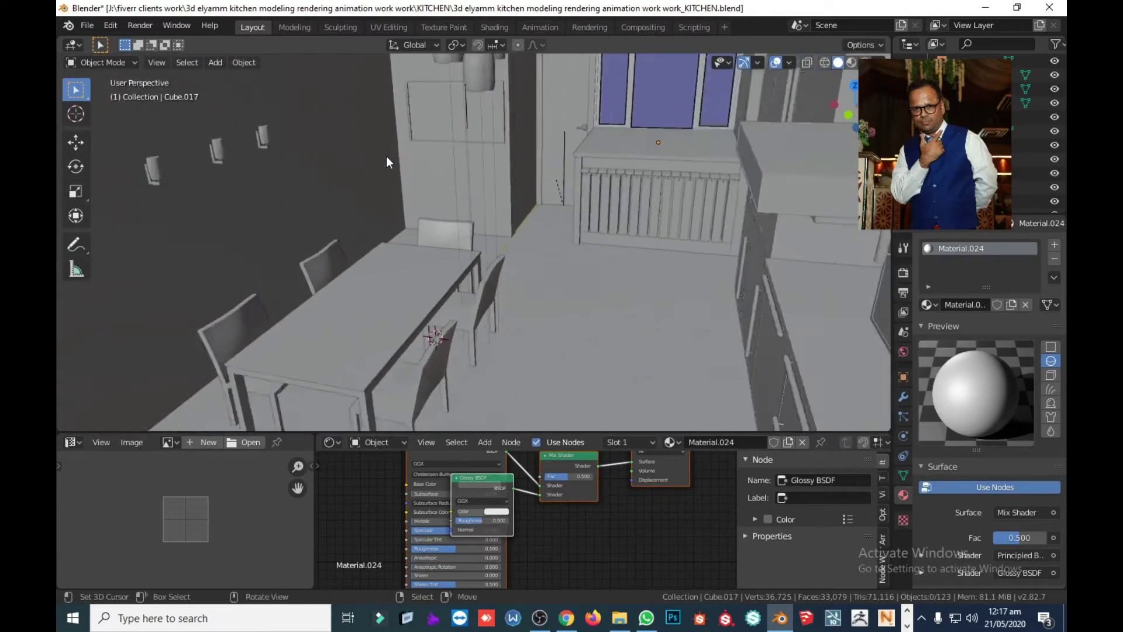
{"action": "scroll", "coordinate": [386, 156], "scroll_direction": "down", "scroll_amount": 2}
{"action": "mouse_move", "coordinate": [386, 156]}
{"action": "middle_mouse_down"}
{"action": "mouse_move", "coordinate": [482, 251]}
{"action": "mouse_move", "coordinate": [445, 261]}
{"action": "middle_mouse_up"}
{"action": "scroll", "coordinate": [444, 258], "scroll_direction": "down", "scroll_amount": 4}
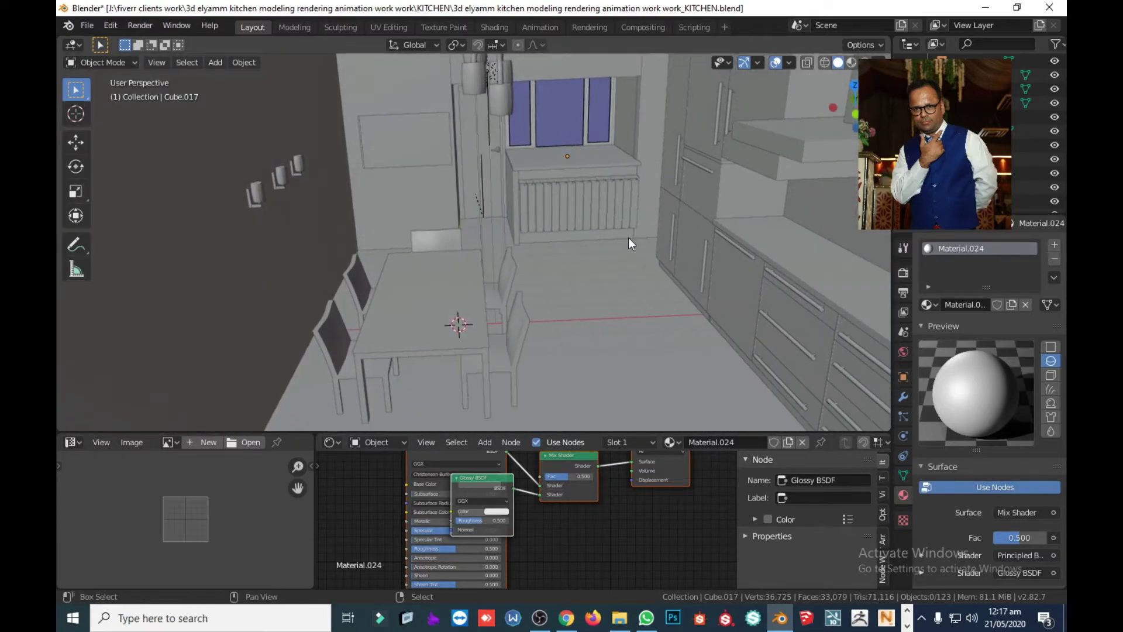
{"action": "mouse_move", "coordinate": [629, 237]}
{"action": "middle_mouse_down"}
{"action": "mouse_move", "coordinate": [560, 251]}
{"action": "mouse_move", "coordinate": [583, 268]}
{"action": "middle_mouse_up"}
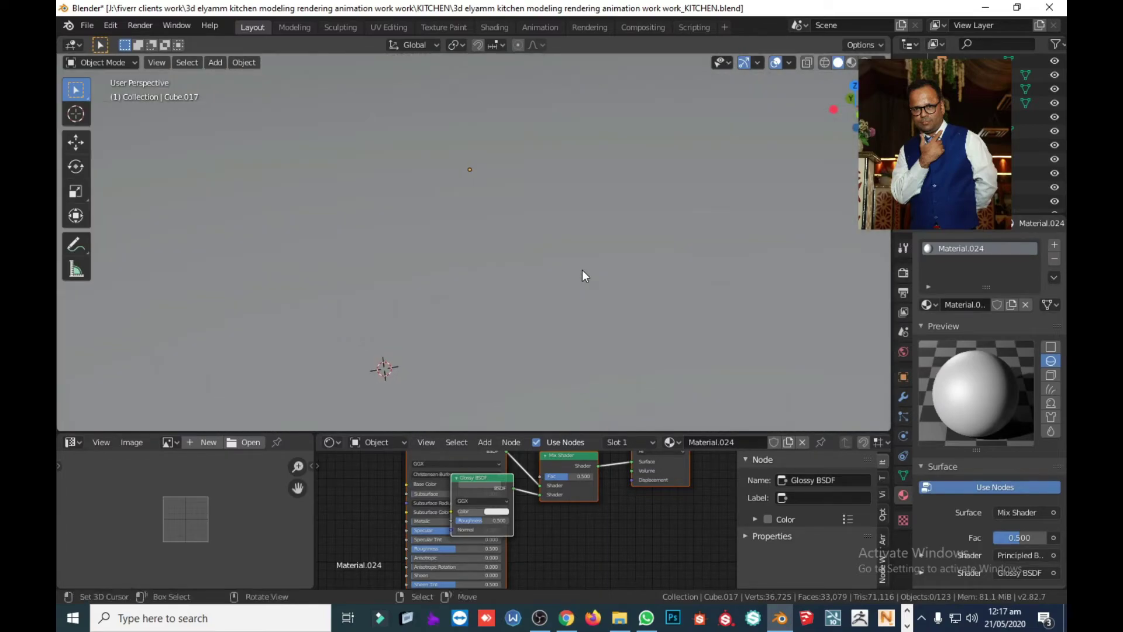
{"action": "scroll", "coordinate": [413, 261], "scroll_direction": "up", "scroll_amount": 2}
{"action": "scroll", "coordinate": [413, 261], "scroll_direction": "up", "scroll_amount": 2}
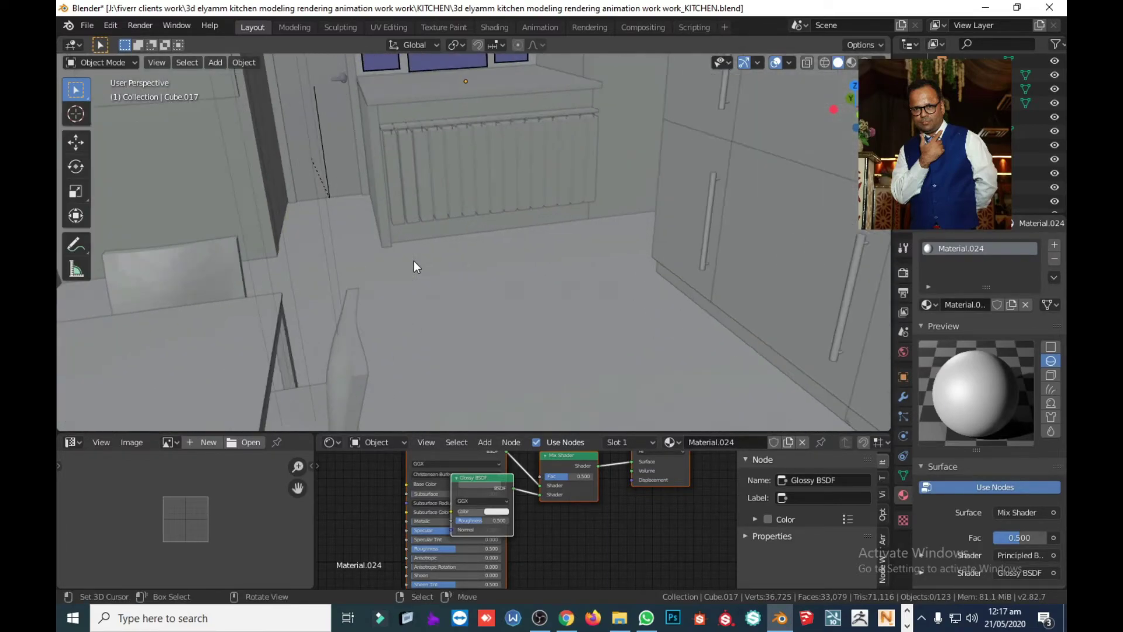
{"action": "scroll", "coordinate": [418, 264], "scroll_direction": "up", "scroll_amount": 1}
{"action": "mouse_move", "coordinate": [422, 266]}
{"action": "middle_mouse_down"}
{"action": "mouse_move", "coordinate": [451, 267]}
{"action": "mouse_move", "coordinate": [553, 314]}
{"action": "middle_mouse_up"}
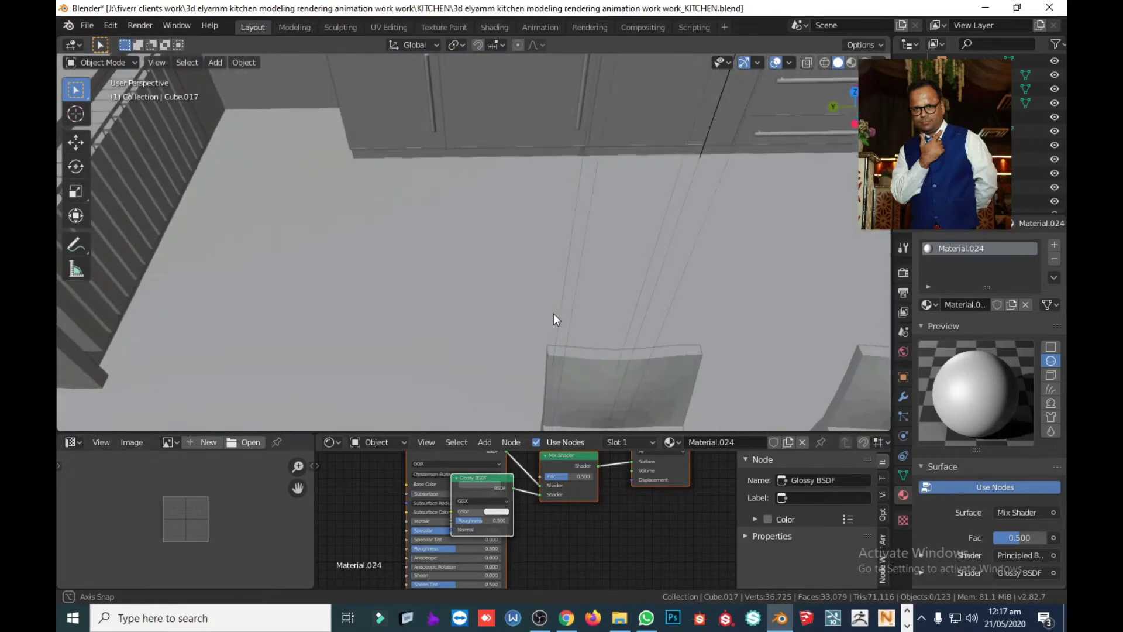
{"action": "mouse_move", "coordinate": [718, 181]}
{"action": "middle_mouse_down"}
{"action": "mouse_move", "coordinate": [625, 246]}
{"action": "mouse_move", "coordinate": [410, 347]}
{"action": "mouse_move", "coordinate": [472, 328]}
{"action": "mouse_move", "coordinate": [485, 296]}
{"action": "mouse_move", "coordinate": [478, 328]}
{"action": "middle_mouse_up"}
{"action": "scroll", "coordinate": [477, 328], "scroll_direction": "down", "scroll_amount": 3}
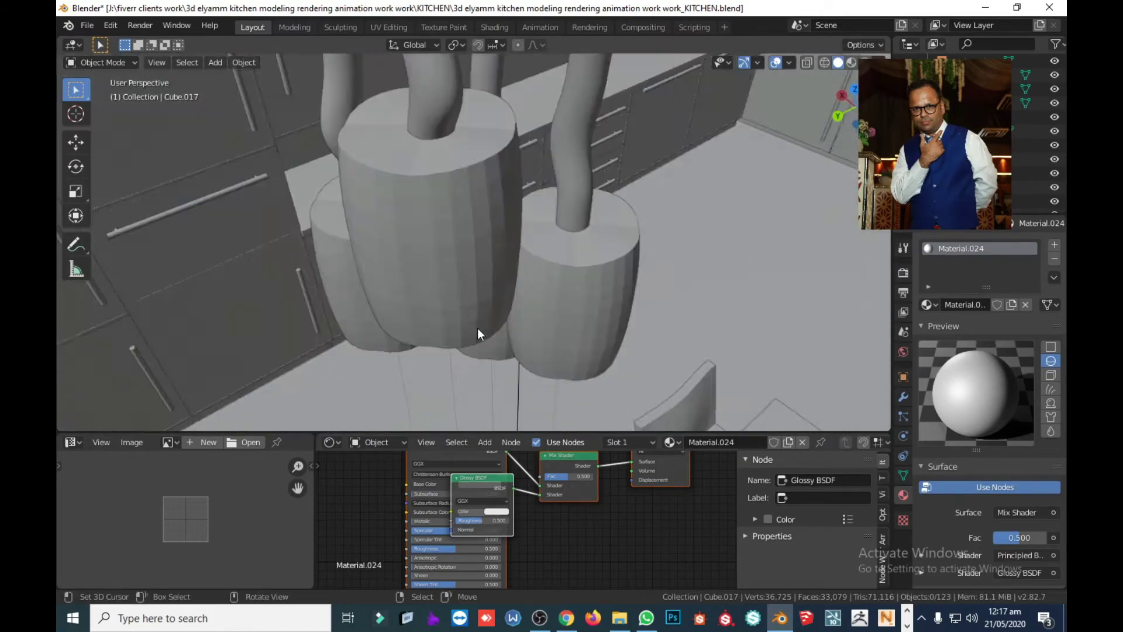
{"action": "scroll", "coordinate": [478, 330], "scroll_direction": "down", "scroll_amount": 4}
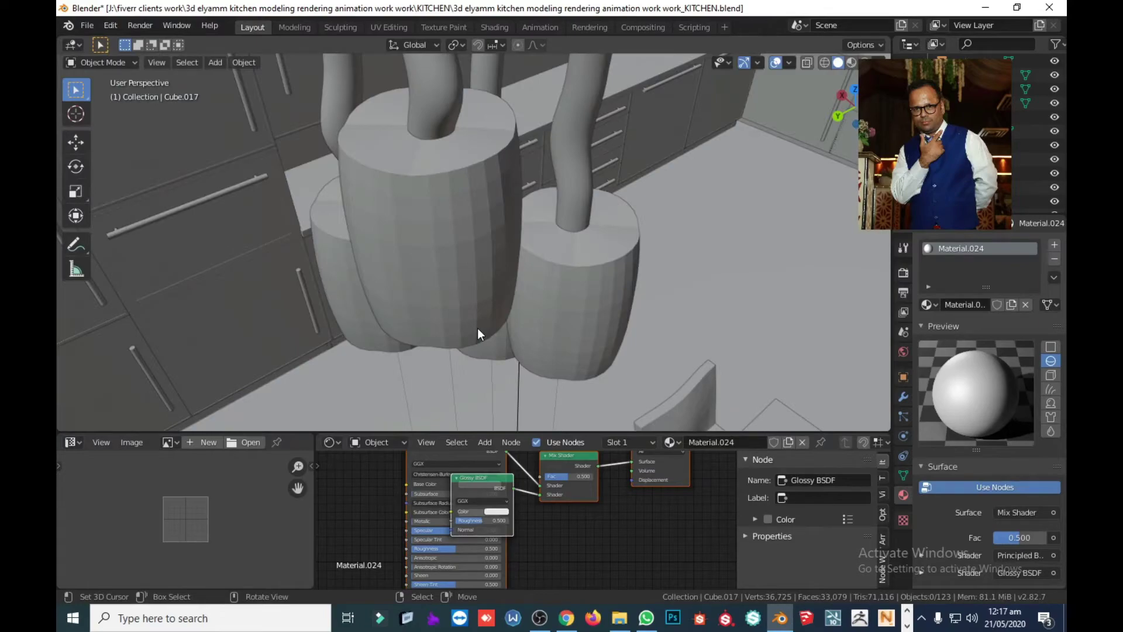
Apply Shade Smooth to the front and right pendant lamp shades
{"action": "left_click", "coordinate": [487, 245]}
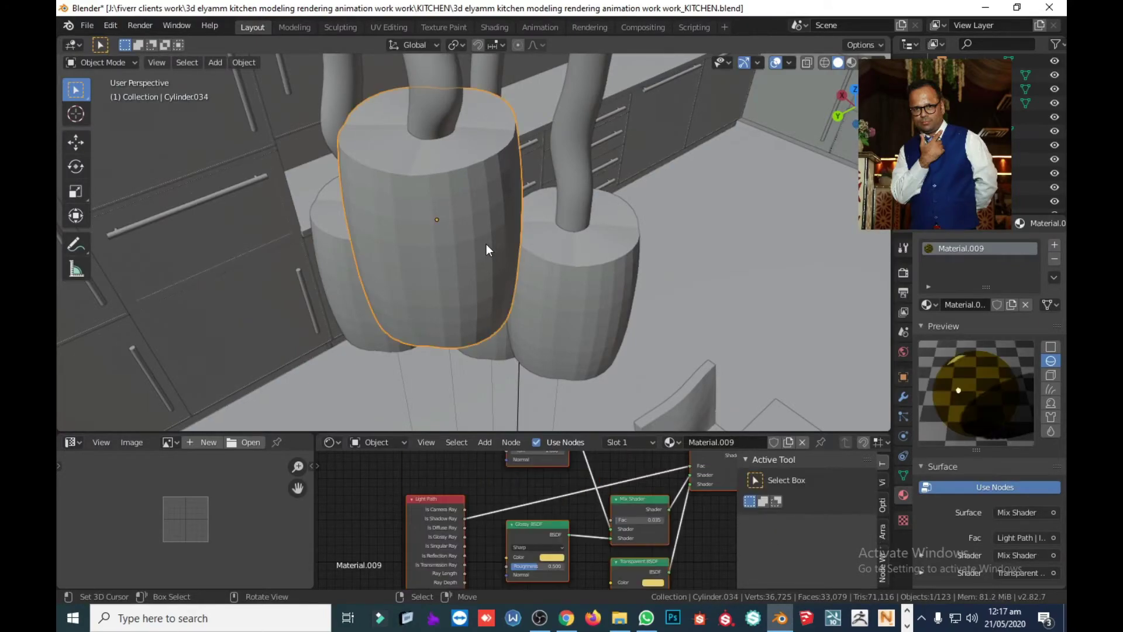
{"action": "right_click", "coordinate": [486, 244]}
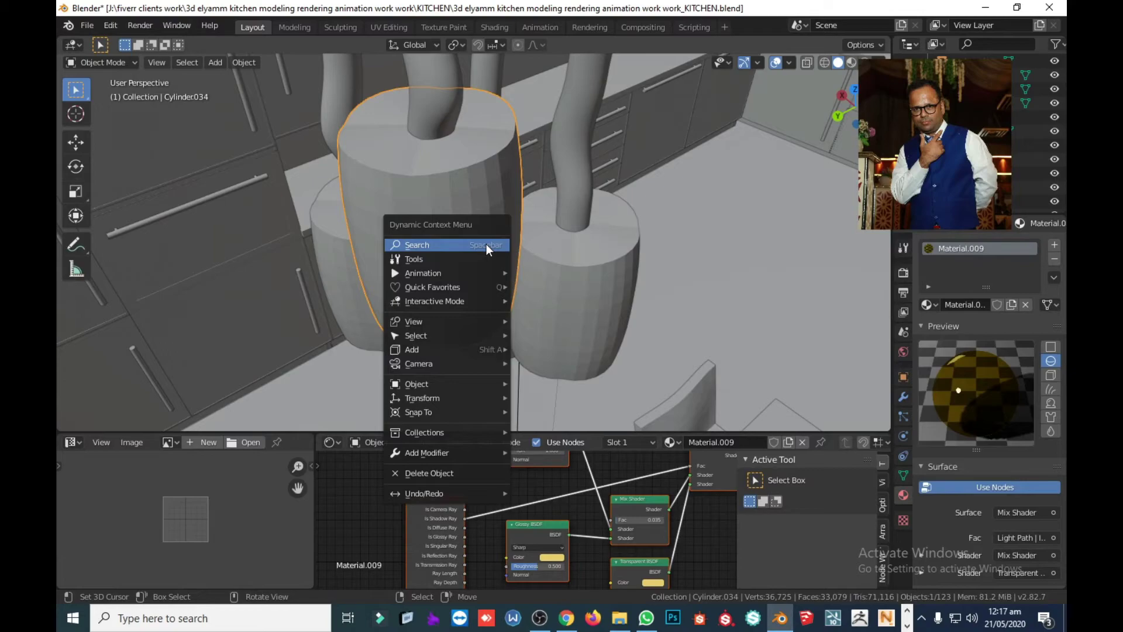
{"action": "left_click", "coordinate": [486, 244]}
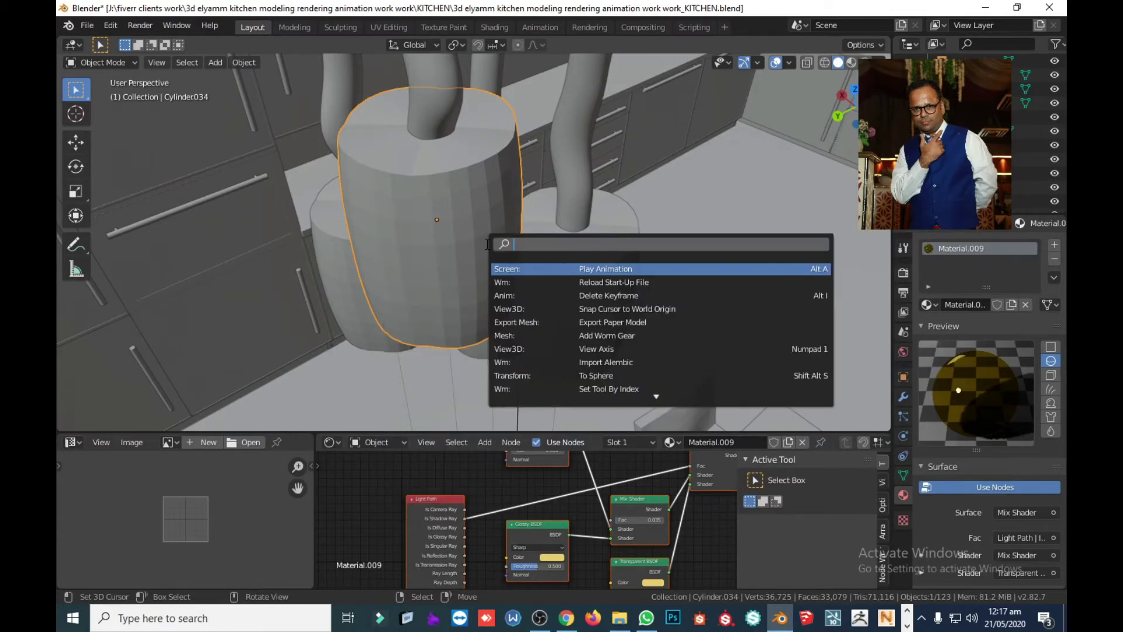
{"action": "type", "text": "smoo"}
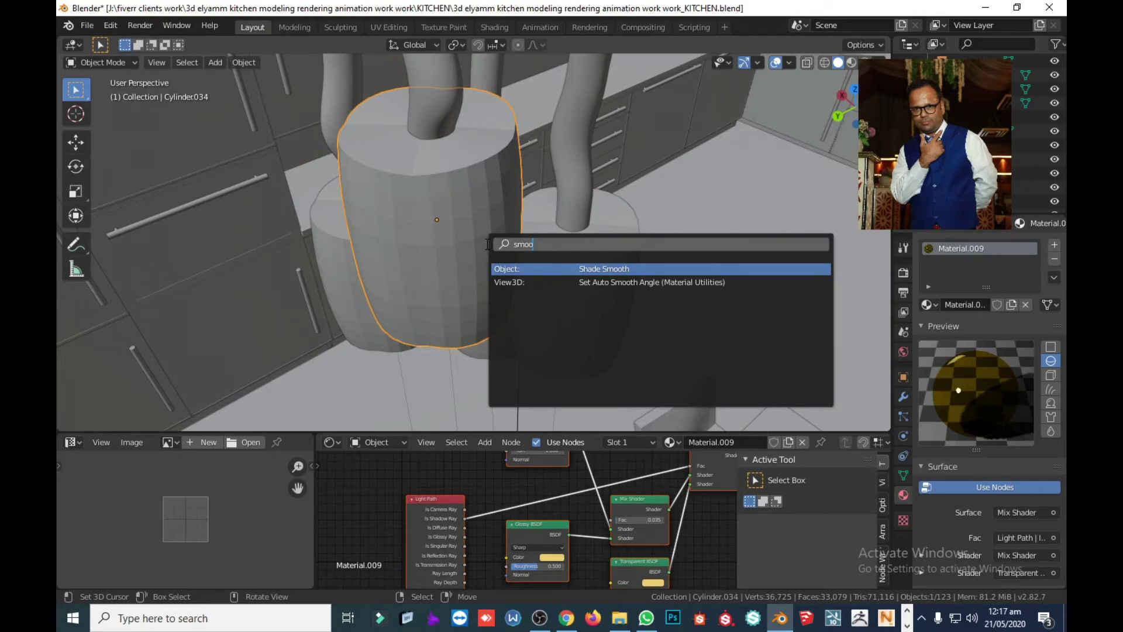
{"action": "key", "text": "Return"}
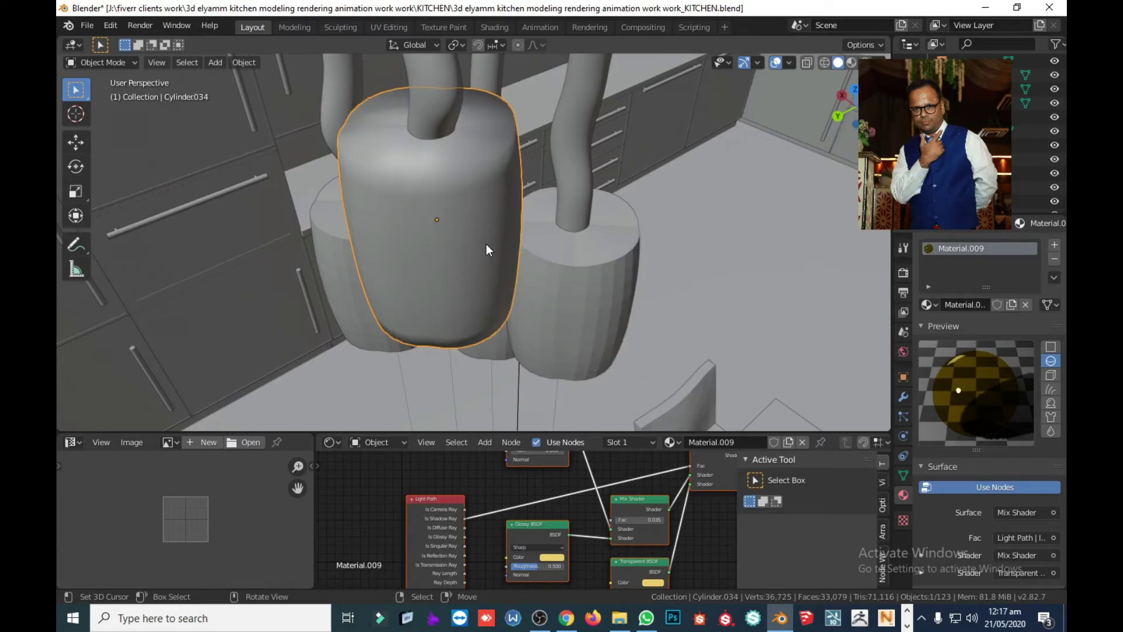
{"action": "left_click", "coordinate": [556, 285]}
{"action": "right_click", "coordinate": [556, 285]}
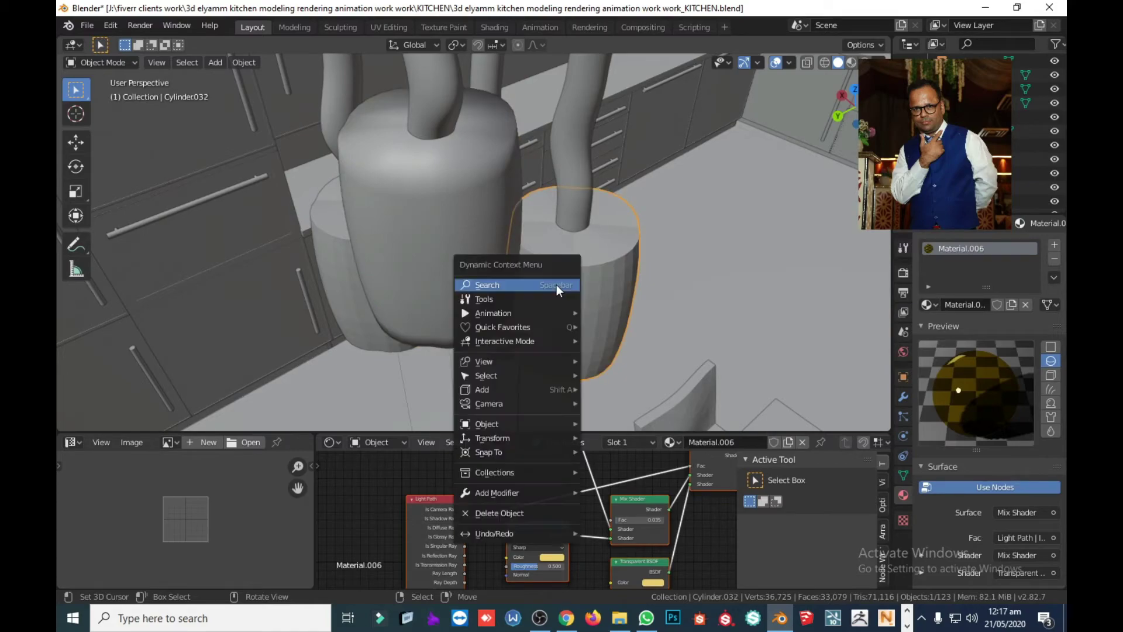
{"action": "left_click", "coordinate": [556, 285]}
{"action": "key", "text": "Return"}
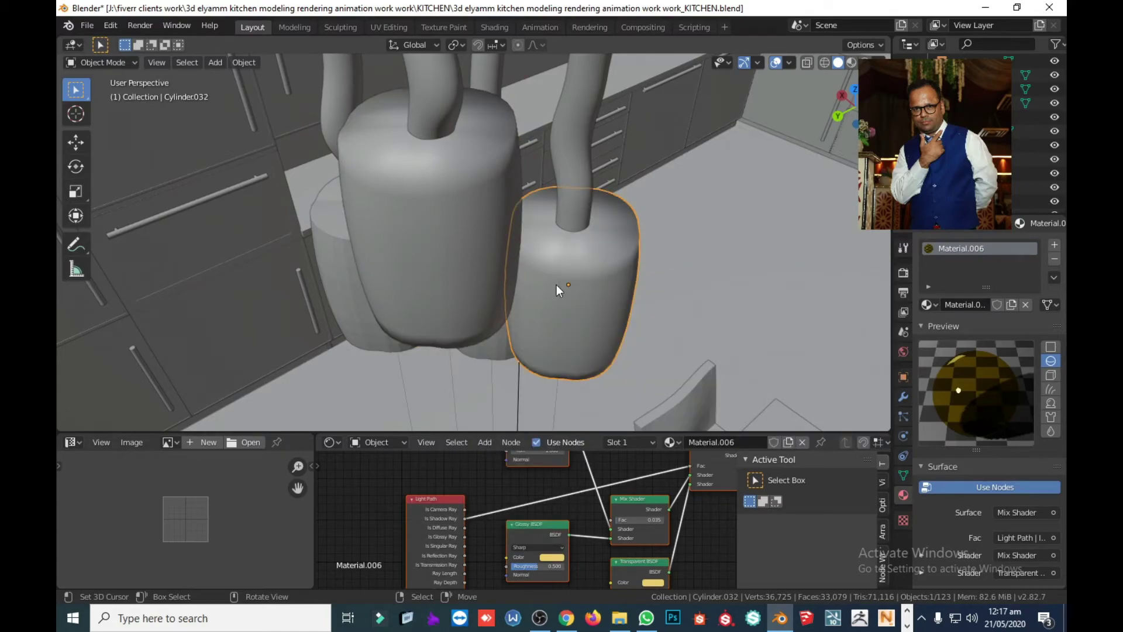
Apply Shade Smooth to the left and last remaining pendant lamp shades
{"action": "left_click", "coordinate": [346, 262]}
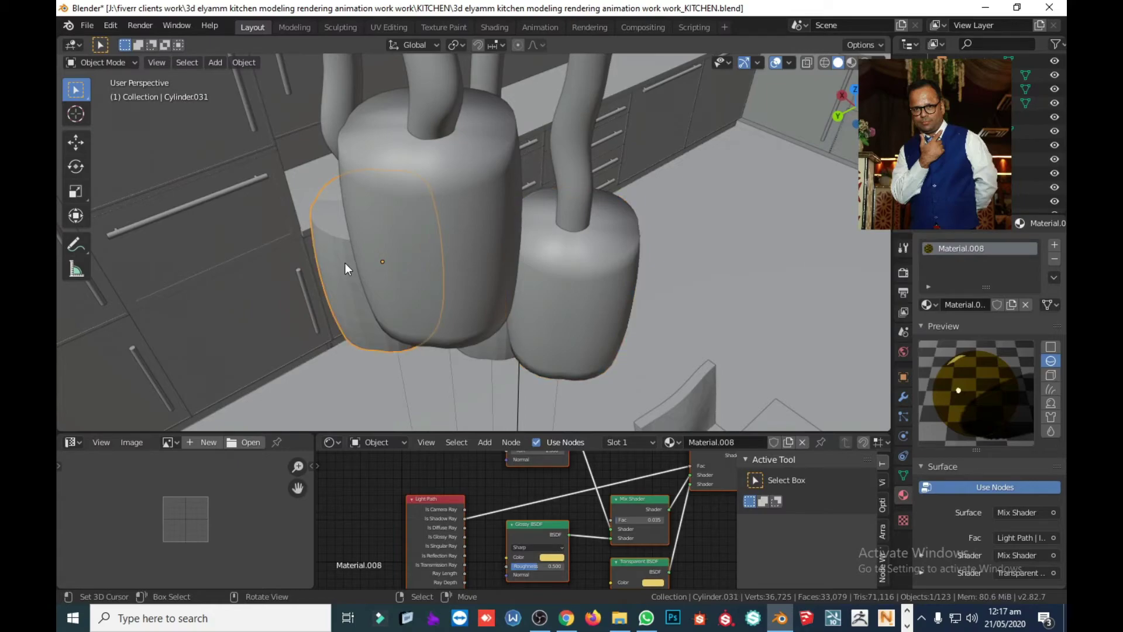
{"action": "right_click", "coordinate": [345, 262]}
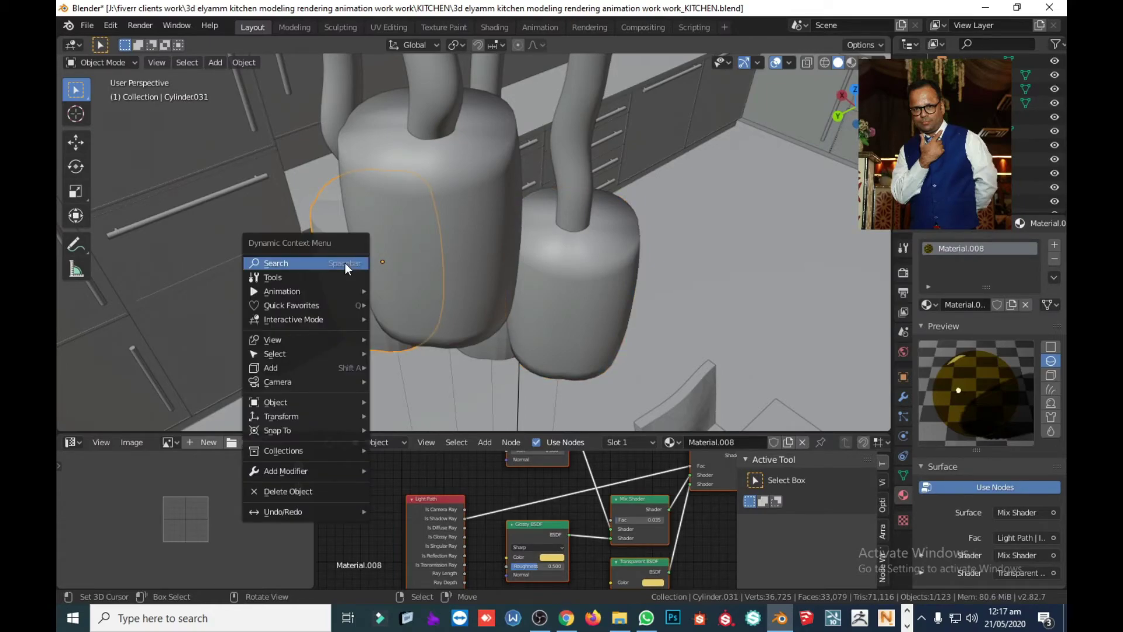
{"action": "left_click", "coordinate": [346, 262]}
{"action": "key", "text": "Return"}
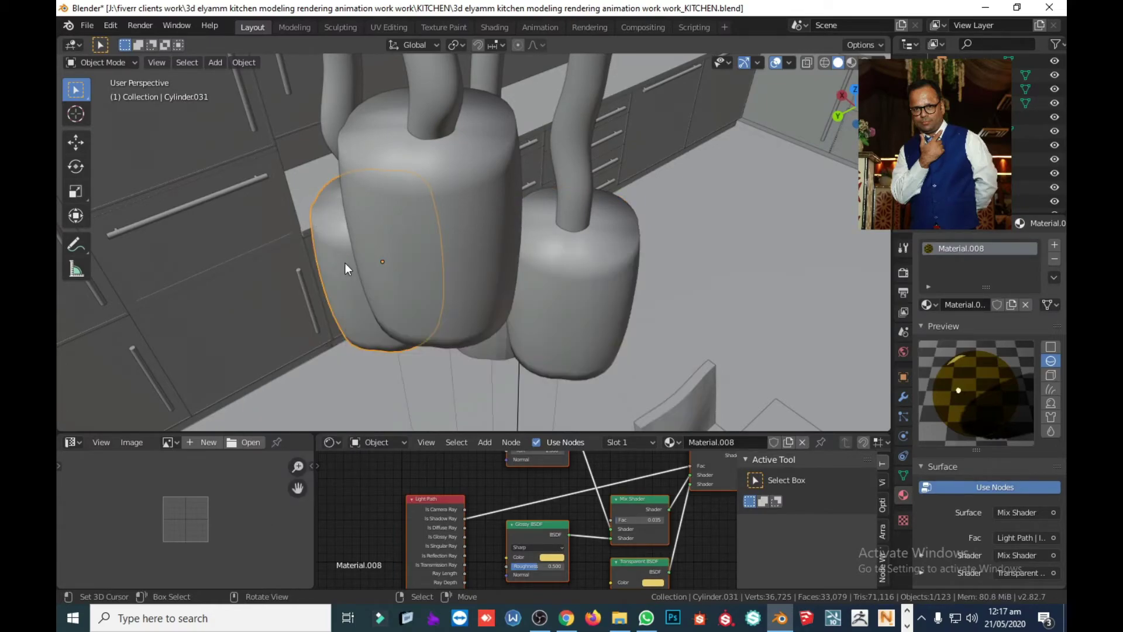
{"action": "left_click", "coordinate": [500, 352]}
{"action": "right_click", "coordinate": [501, 352]}
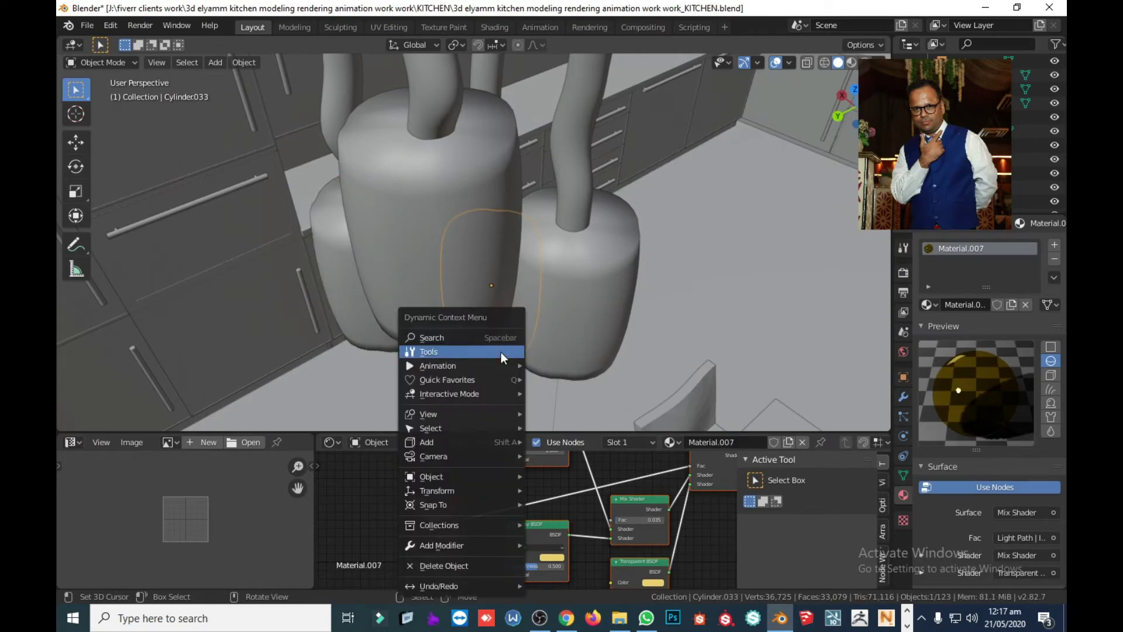
{"action": "left_click", "coordinate": [500, 352]}
{"action": "left_click", "coordinate": [501, 351]}
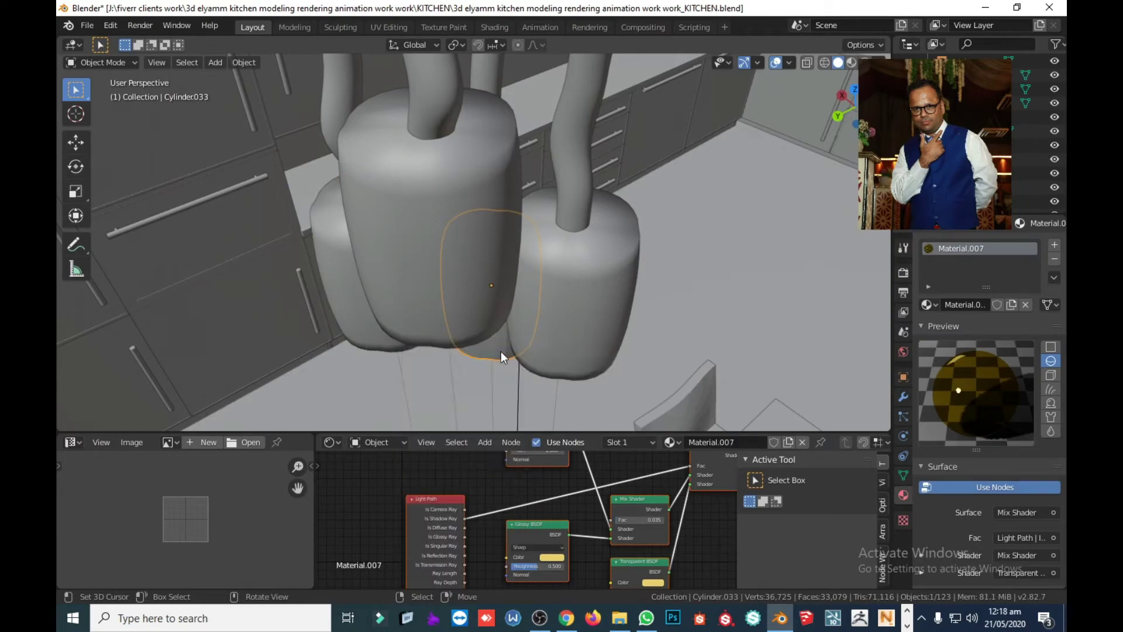
{"action": "right_click", "coordinate": [644, 184]}
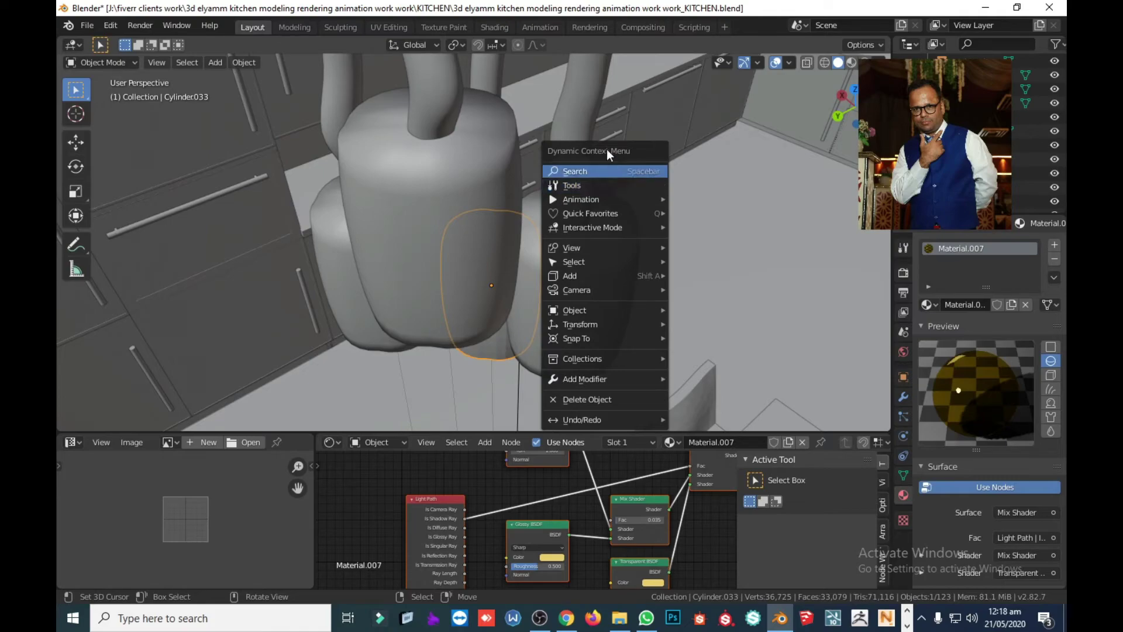
{"action": "left_click", "coordinate": [602, 170]}
{"action": "type", "text": "Shade Smooth"}
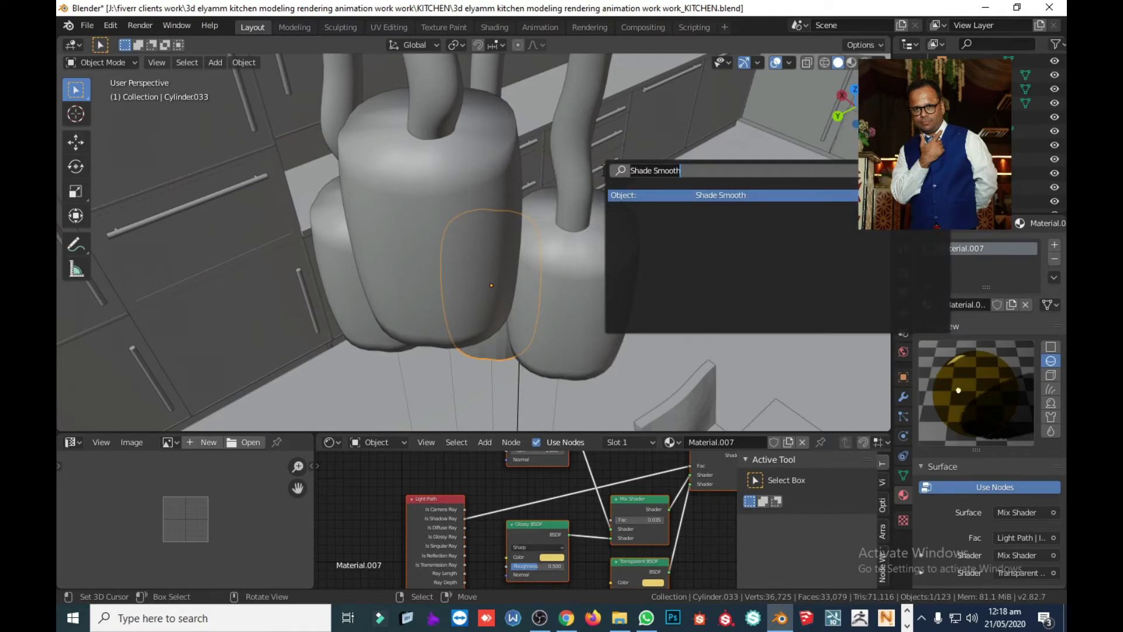
{"action": "key", "text": "Return"}
{"action": "middle_click_drag", "start_coordinate": [599, 174], "coordinate": [596, 183]}
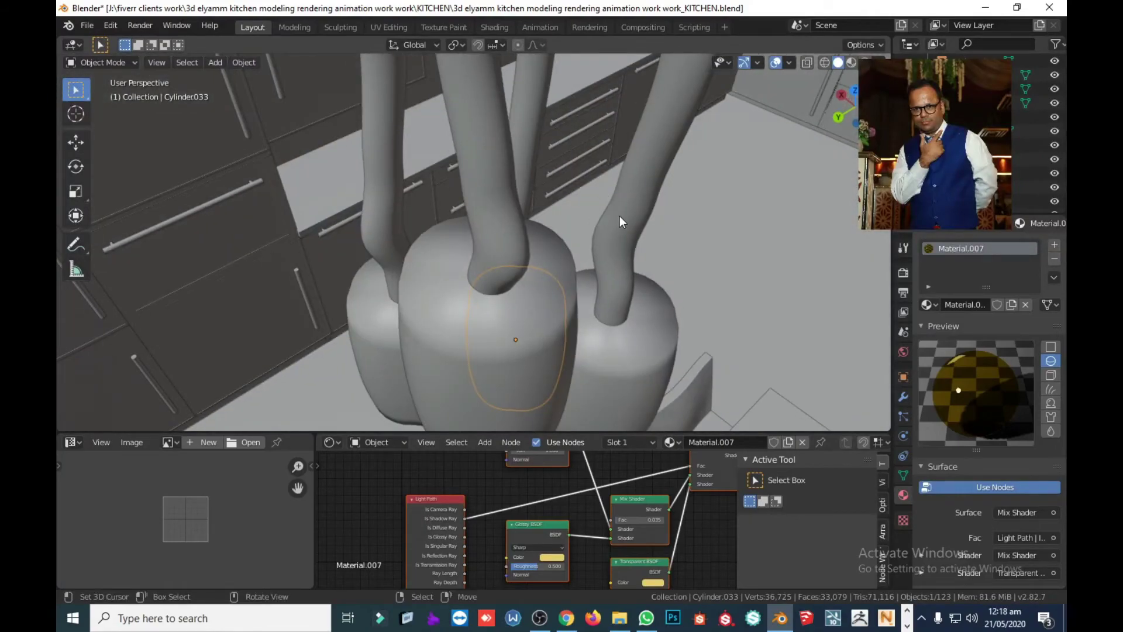
Apply Shade Smooth to the first two pendant lamp cords
{"action": "left_click", "coordinate": [621, 219]}
{"action": "right_click", "coordinate": [621, 219]}
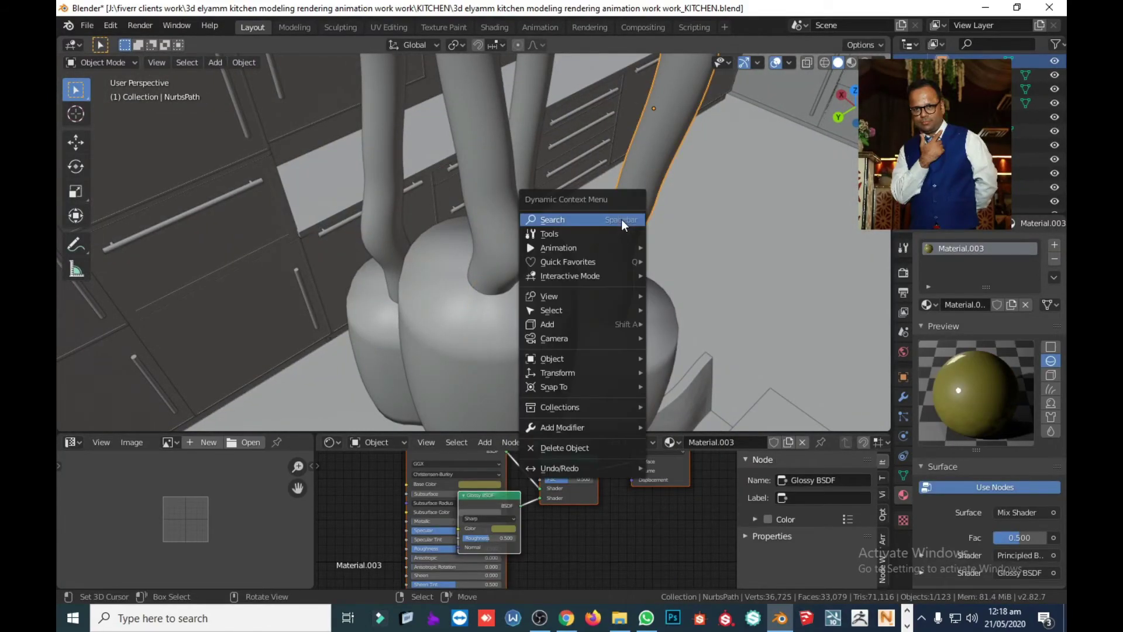
{"action": "left_click", "coordinate": [621, 219]}
{"action": "key", "text": "Return"}
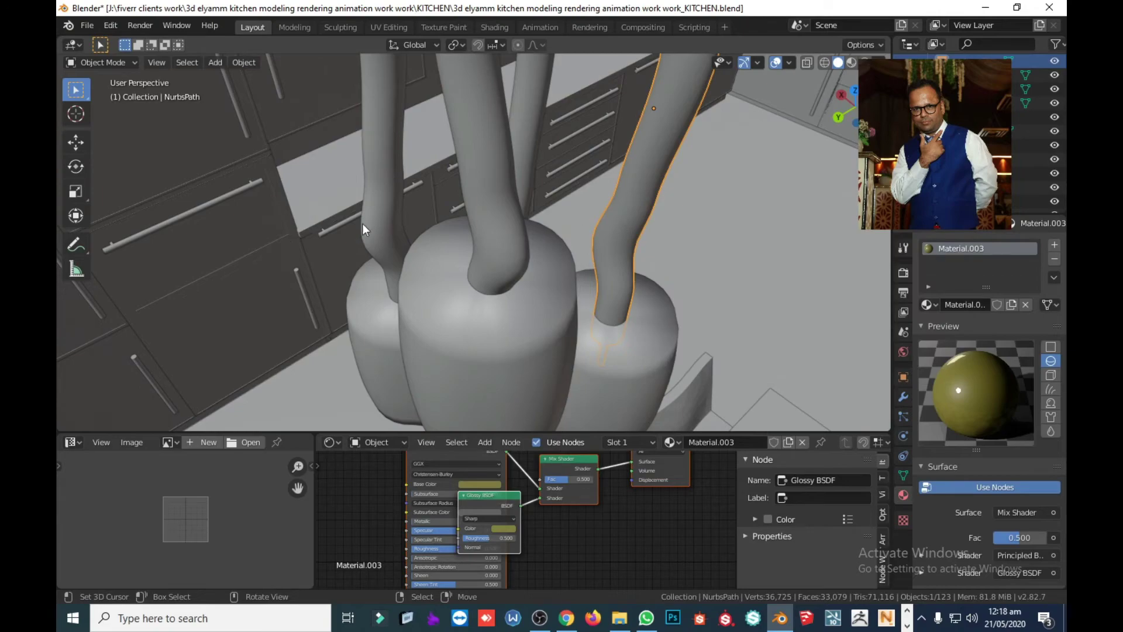
{"action": "left_click", "coordinate": [498, 219]}
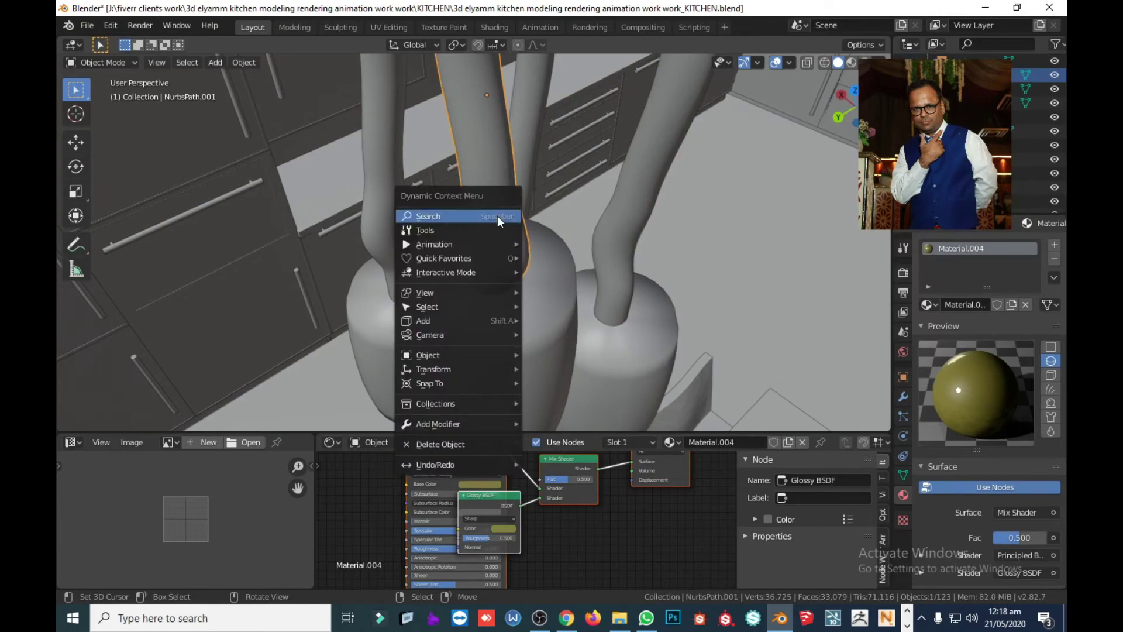
{"action": "left_click", "coordinate": [497, 216]}
{"action": "key", "text": "Return"}
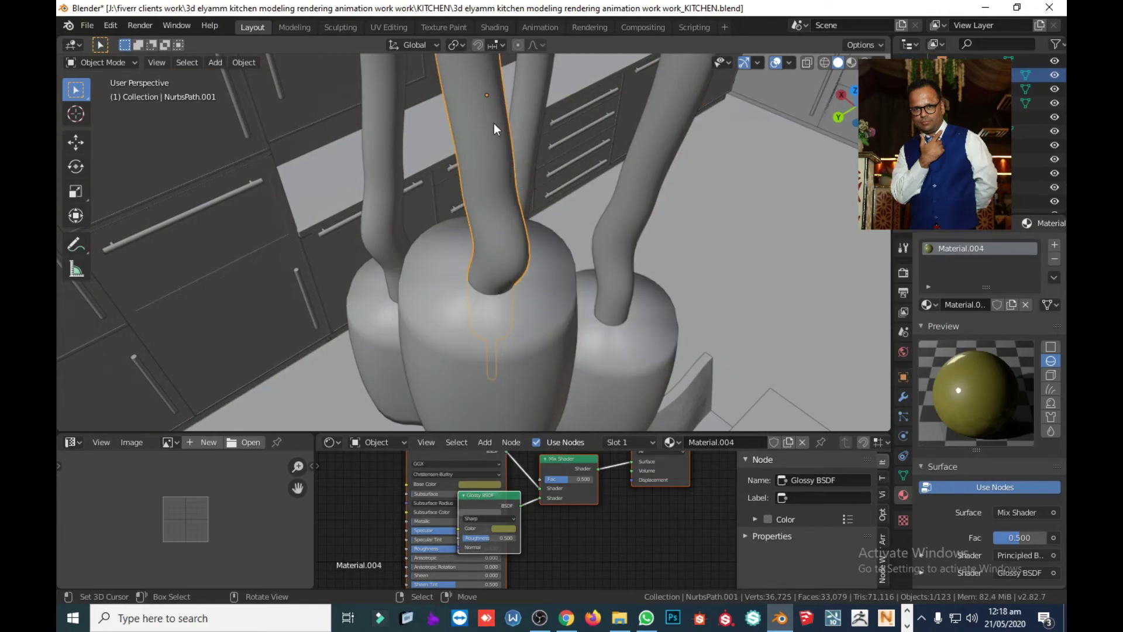
Apply Shade Smooth to the remaining cords, including the leftmost one
{"action": "left_click", "coordinate": [529, 121]}
{"action": "right_click", "coordinate": [528, 120]}
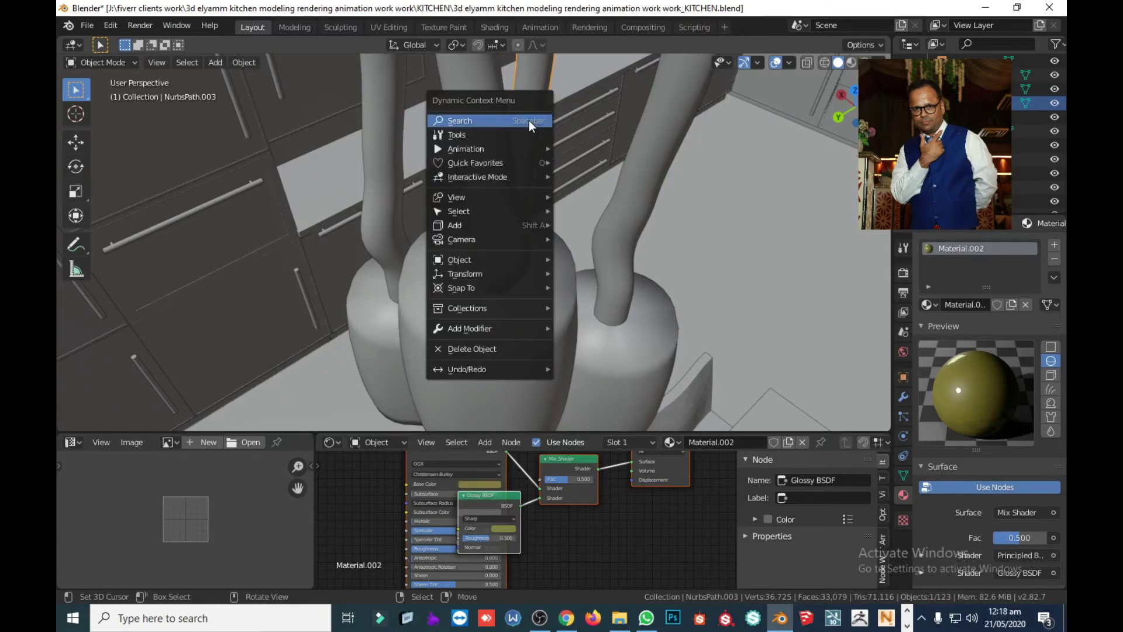
{"action": "left_click", "coordinate": [528, 120]}
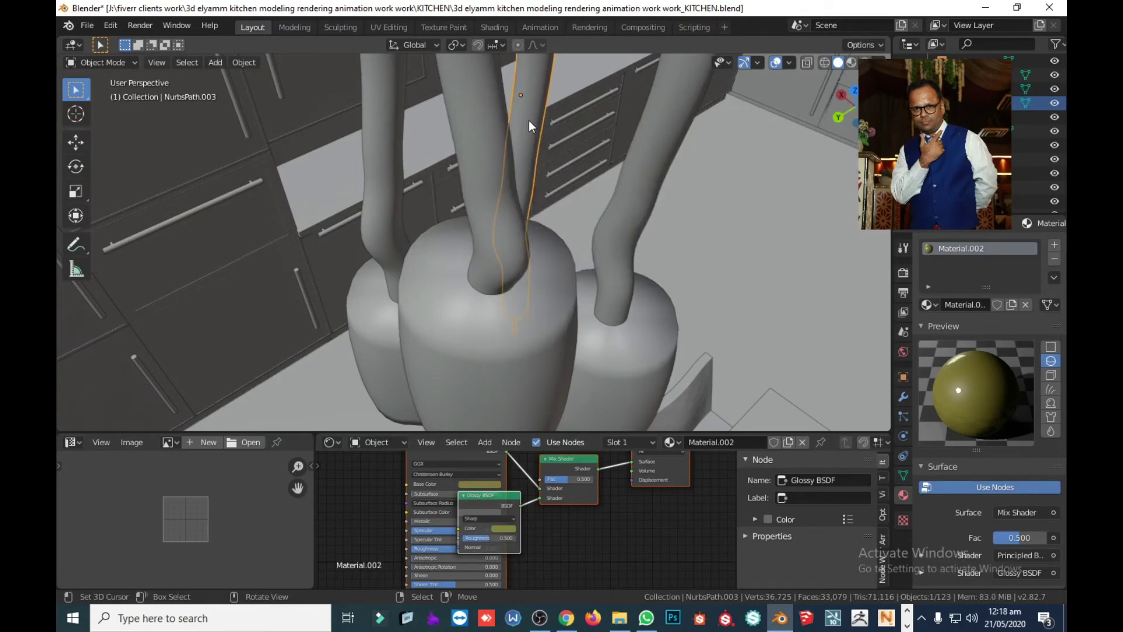
{"action": "left_click", "coordinate": [392, 153]}
{"action": "right_click", "coordinate": [391, 153]}
{"action": "left_click", "coordinate": [392, 153]}
{"action": "key", "text": "Return"}
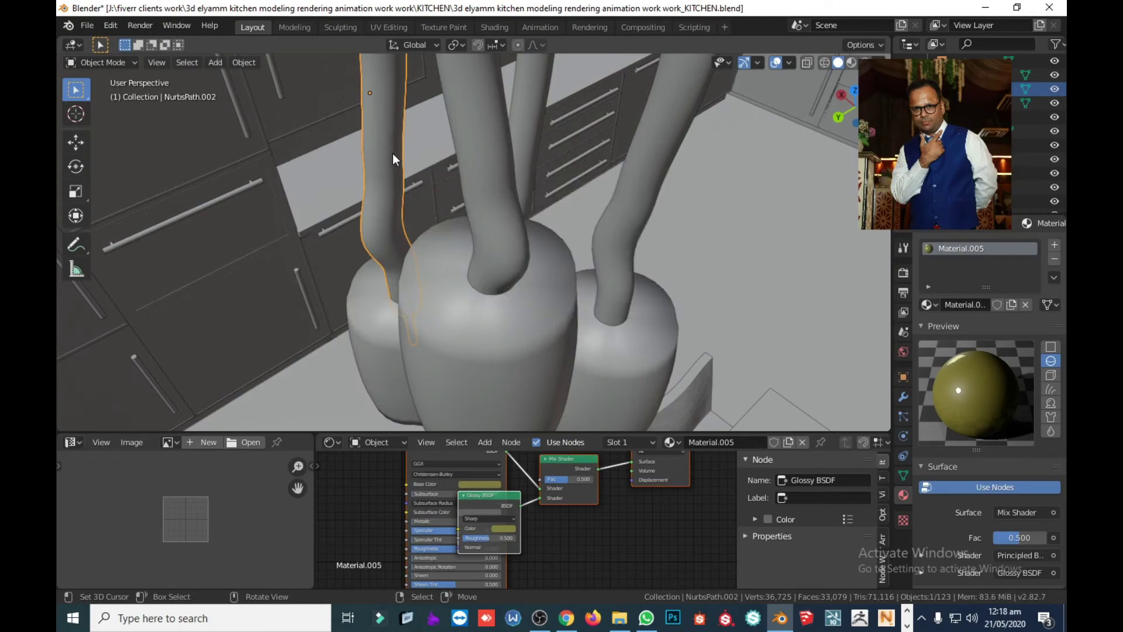
{"action": "mouse_move", "coordinate": [658, 244]}
{"action": "middle_mouse_down"}
{"action": "mouse_move", "coordinate": [640, 237]}
{"action": "mouse_move", "coordinate": [621, 199]}
{"action": "mouse_move", "coordinate": [646, 217]}
{"action": "mouse_move", "coordinate": [651, 246]}
{"action": "mouse_move", "coordinate": [730, 351]}
{"action": "mouse_move", "coordinate": [668, 268]}
{"action": "mouse_move", "coordinate": [704, 290]}
{"action": "middle_mouse_up"}
Apply Shade Smooth to the chair beside the table and the front chair
{"action": "left_click", "coordinate": [636, 307]}
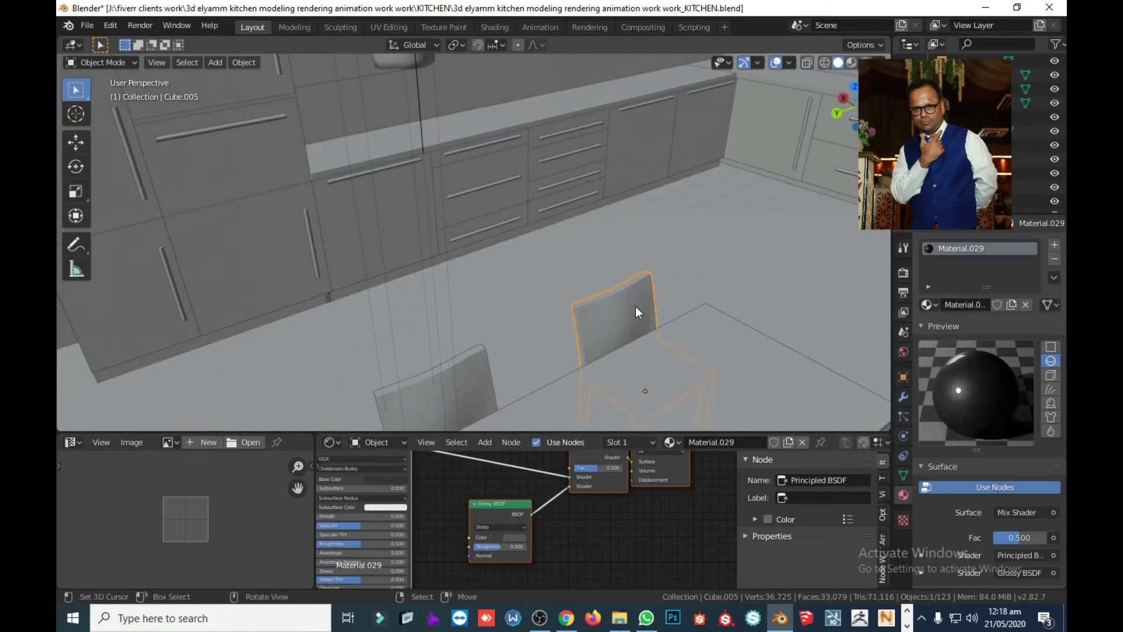
{"action": "right_click", "coordinate": [636, 306]}
{"action": "left_click", "coordinate": [636, 306]}
{"action": "key", "text": "Return"}
{"action": "left_click", "coordinate": [410, 398]}
{"action": "right_click", "coordinate": [410, 398]}
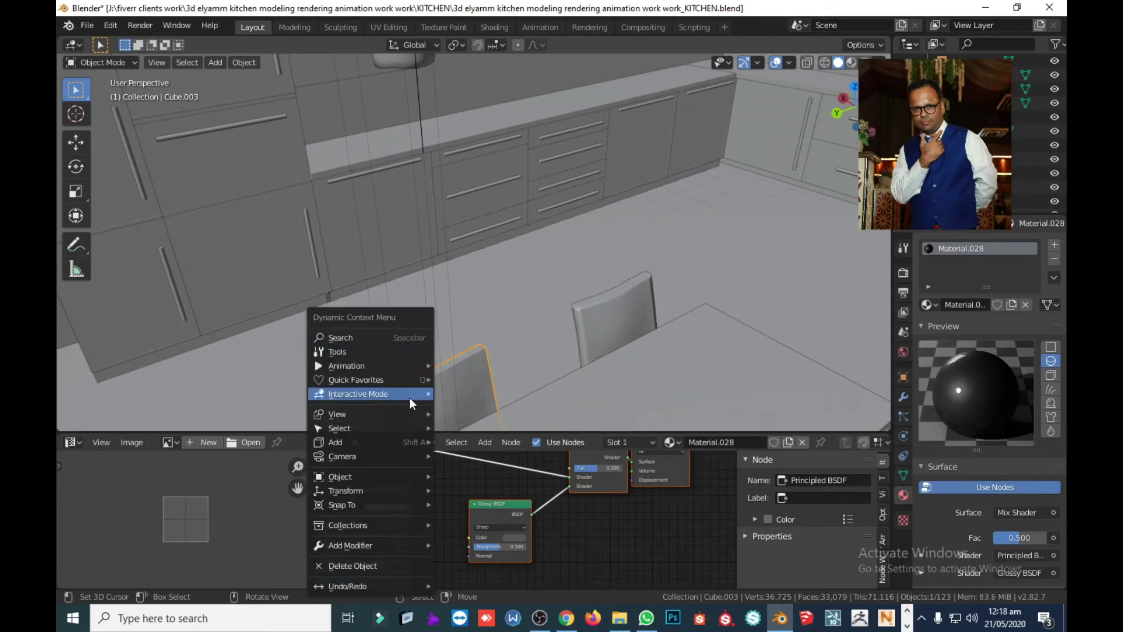
{"action": "left_click", "coordinate": [406, 340]}
{"action": "type", "text": "Shade Smooth"}
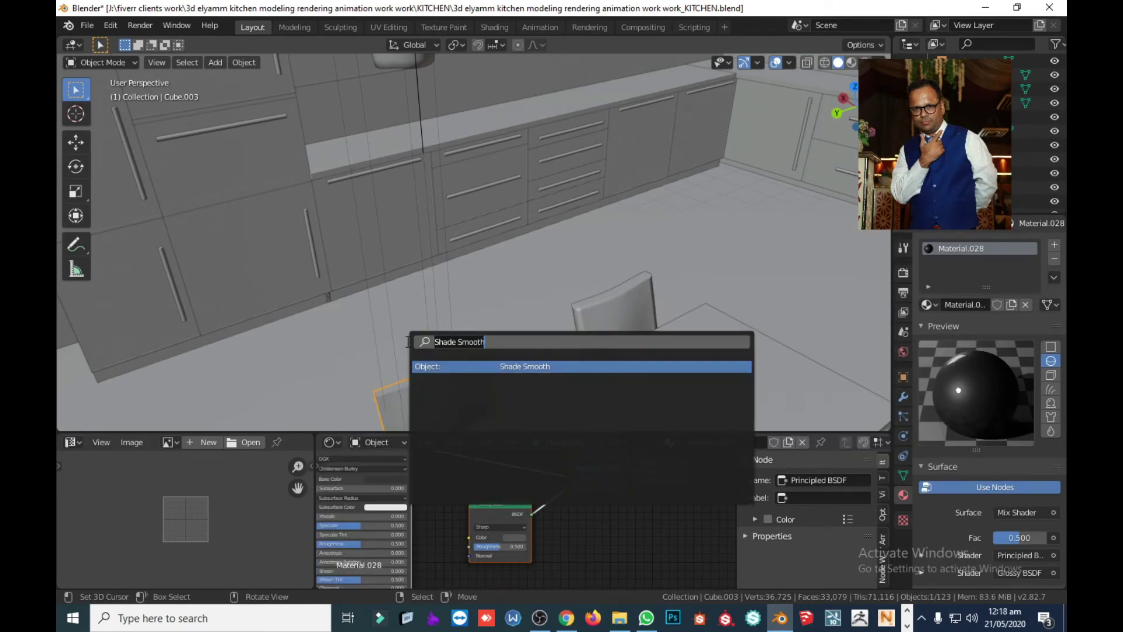
{"action": "key", "text": "Return"}
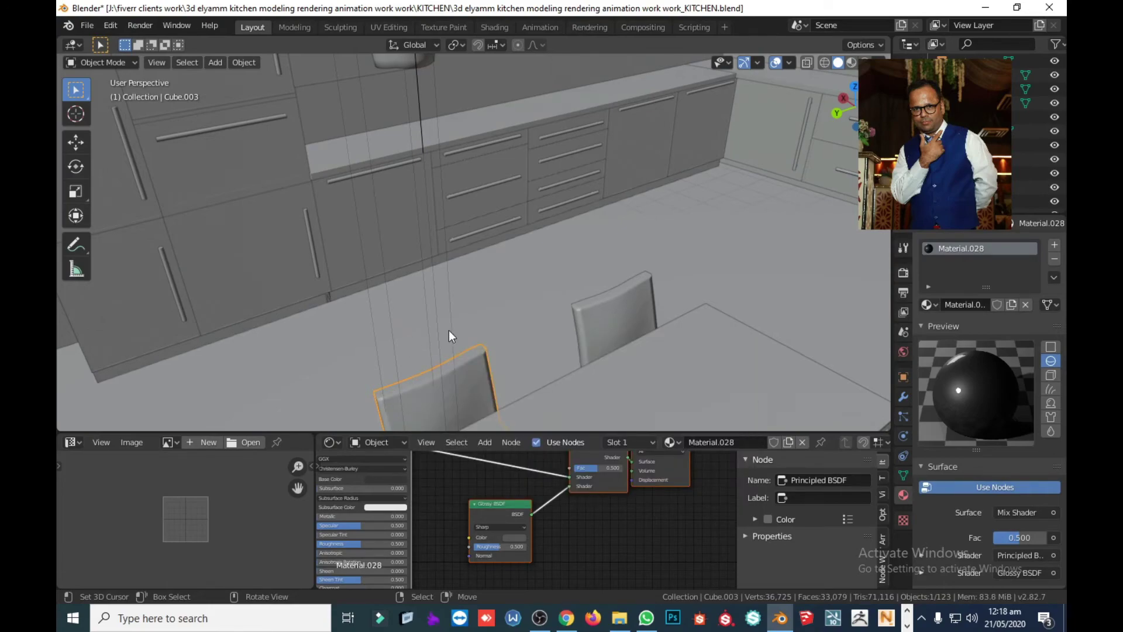
{"action": "mouse_move", "coordinate": [448, 330]}
{"action": "middle_mouse_down"}
{"action": "mouse_move", "coordinate": [321, 327]}
{"action": "mouse_move", "coordinate": [321, 313]}
{"action": "middle_mouse_up"}
{"action": "middle_click_drag", "start_coordinate": [244, 290], "coordinate": [432, 287]}
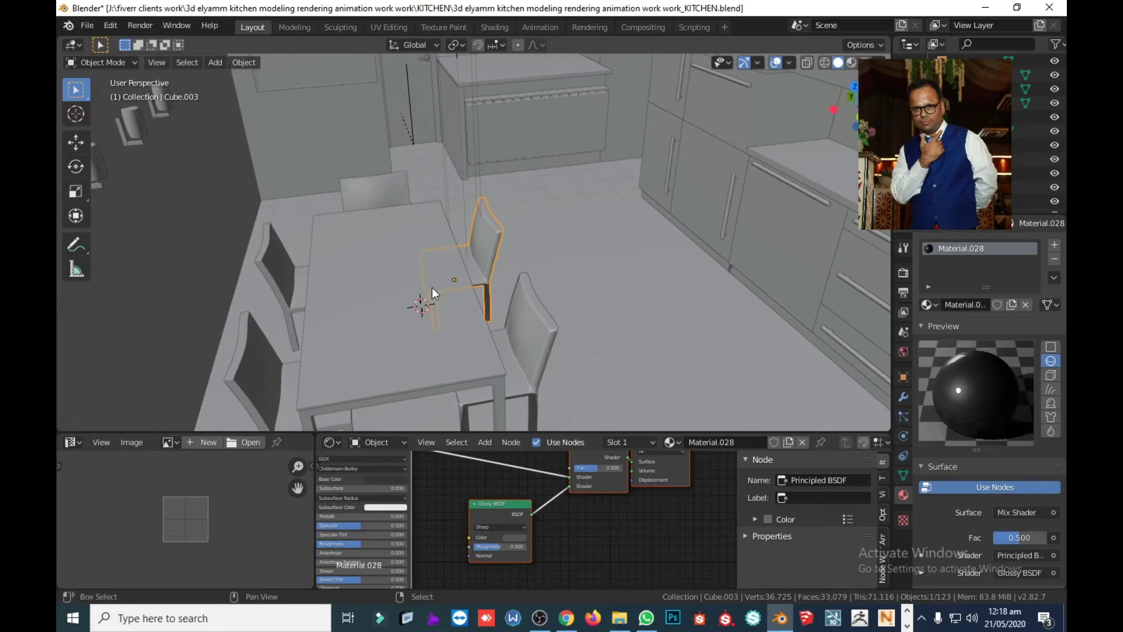
Apply Shade Smooth to the front-left, left-side and far-end chairs
{"action": "left_click", "coordinate": [259, 374]}
{"action": "right_click", "coordinate": [259, 374]}
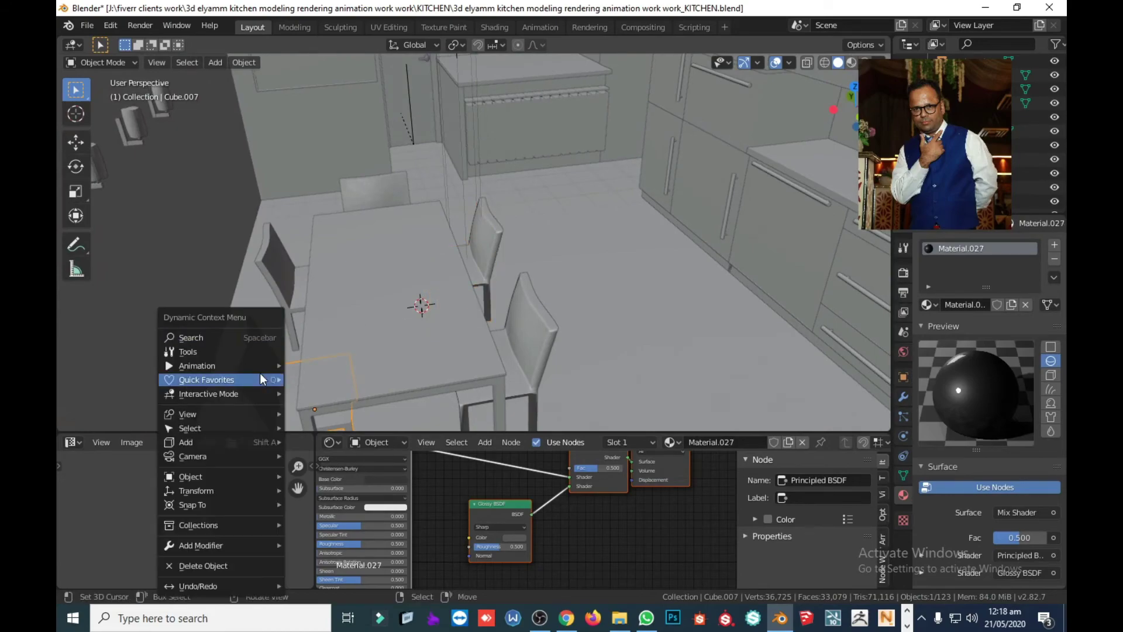
{"action": "left_click", "coordinate": [250, 339]}
{"action": "type", "text": "Shade Smooth"}
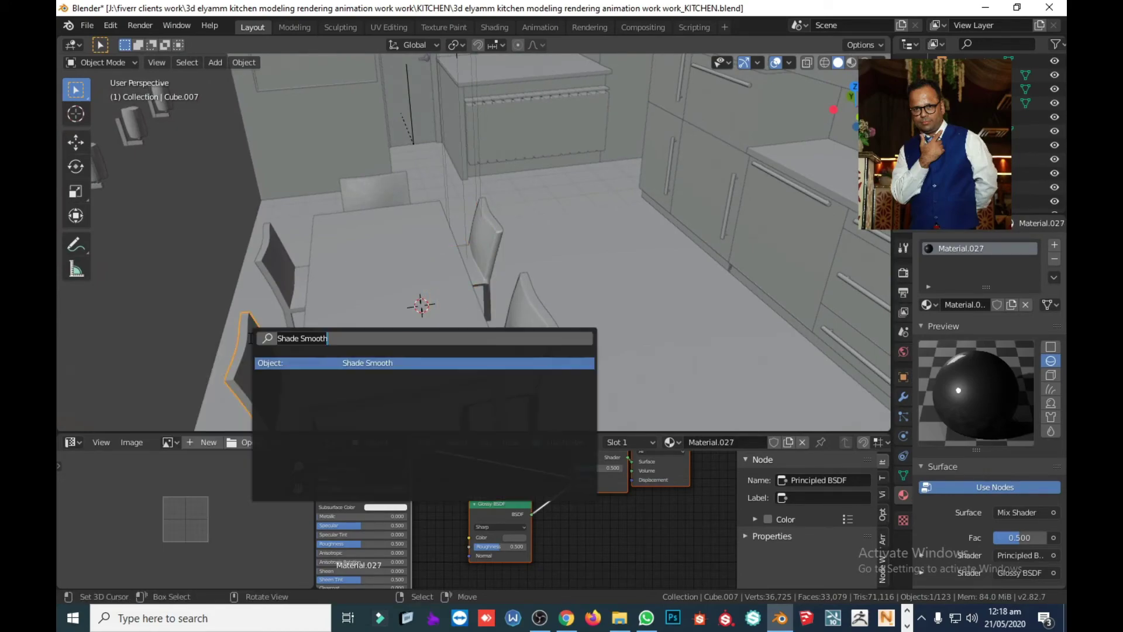
{"action": "key", "text": "Return"}
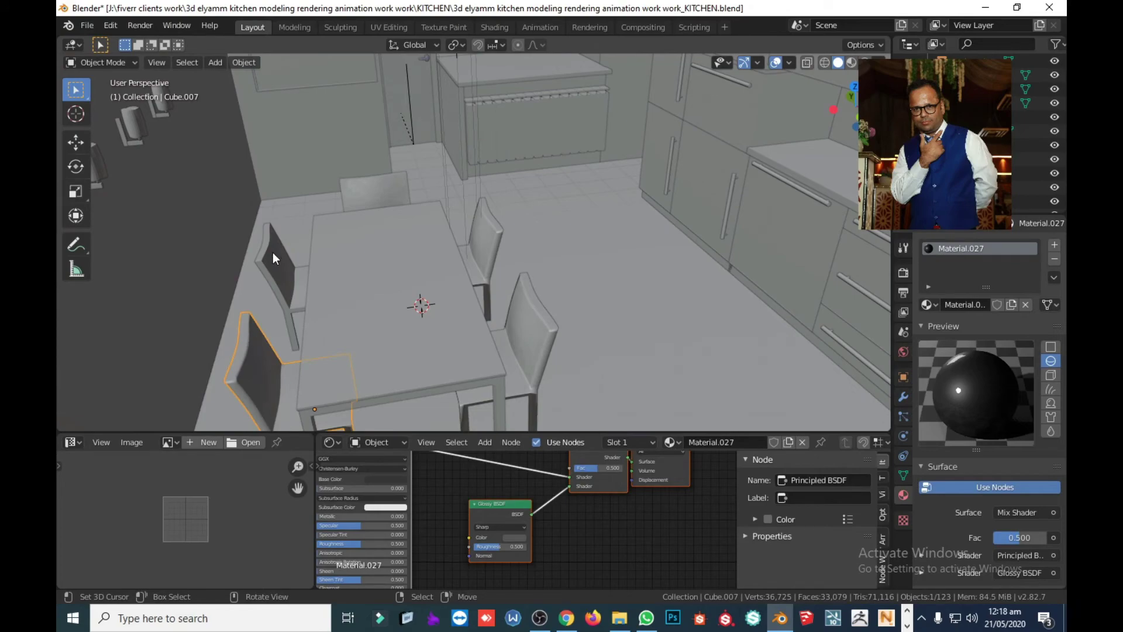
{"action": "left_click", "coordinate": [273, 251]}
{"action": "right_click", "coordinate": [273, 252]}
{"action": "left_click", "coordinate": [273, 251]}
{"action": "key", "text": "Return"}
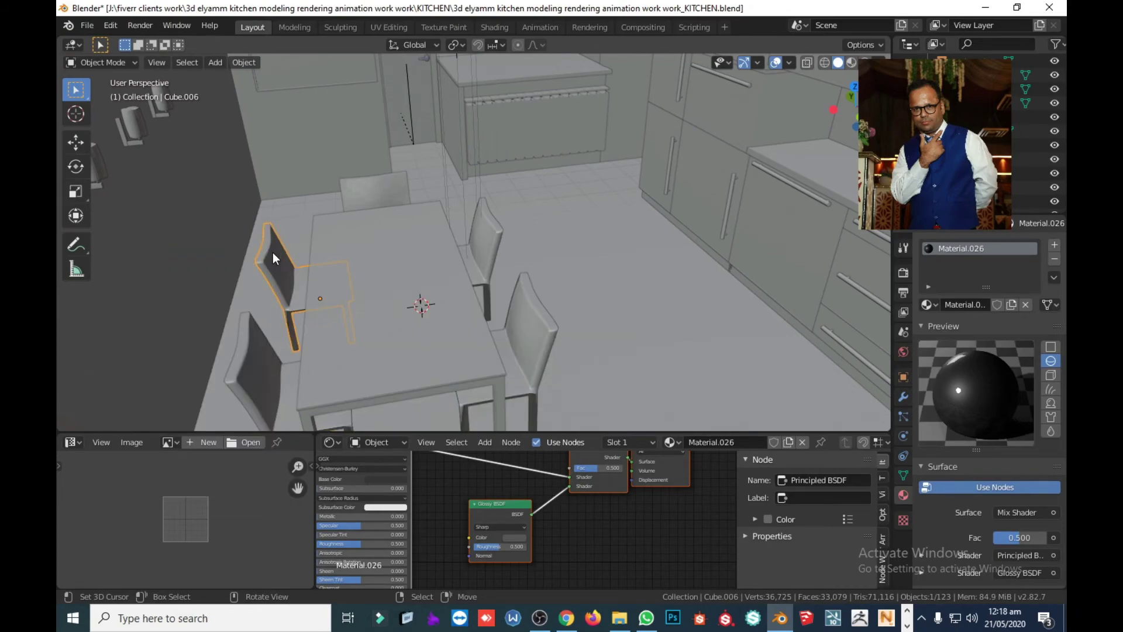
{"action": "left_click", "coordinate": [380, 187]}
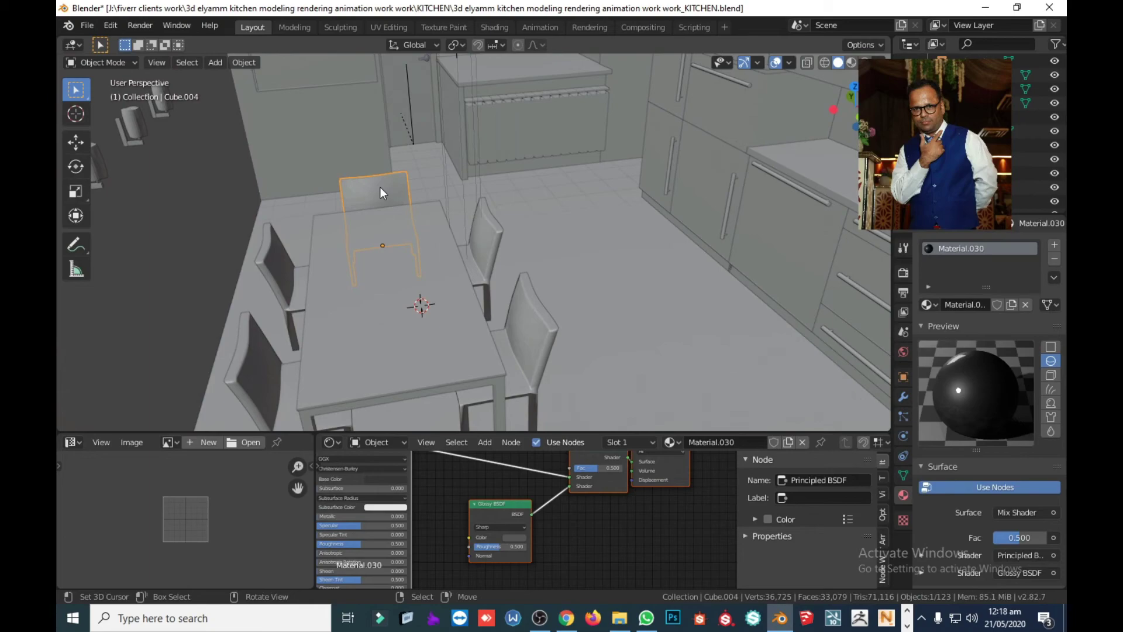
{"action": "right_click", "coordinate": [380, 188]}
{"action": "key", "text": "F3"}
{"action": "key", "text": "Return"}
Apply Shade Smooth to the table top and the table frame Cube.001
{"action": "left_click", "coordinate": [434, 337]}
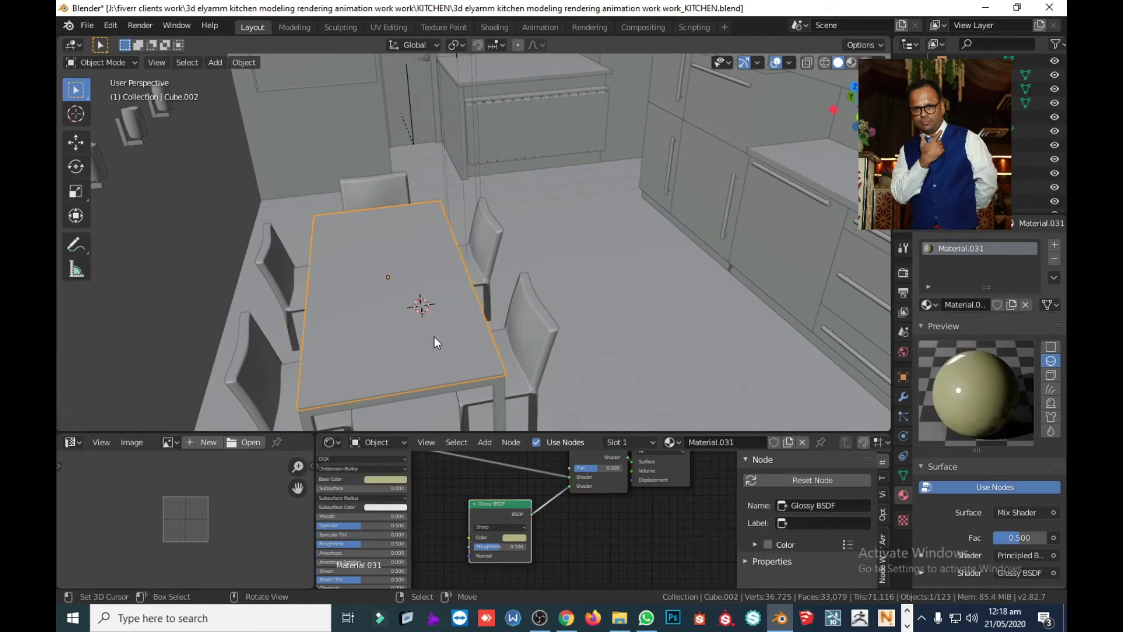
{"action": "right_click", "coordinate": [434, 336]}
{"action": "left_click", "coordinate": [434, 336]}
{"action": "left_click", "coordinate": [500, 407]}
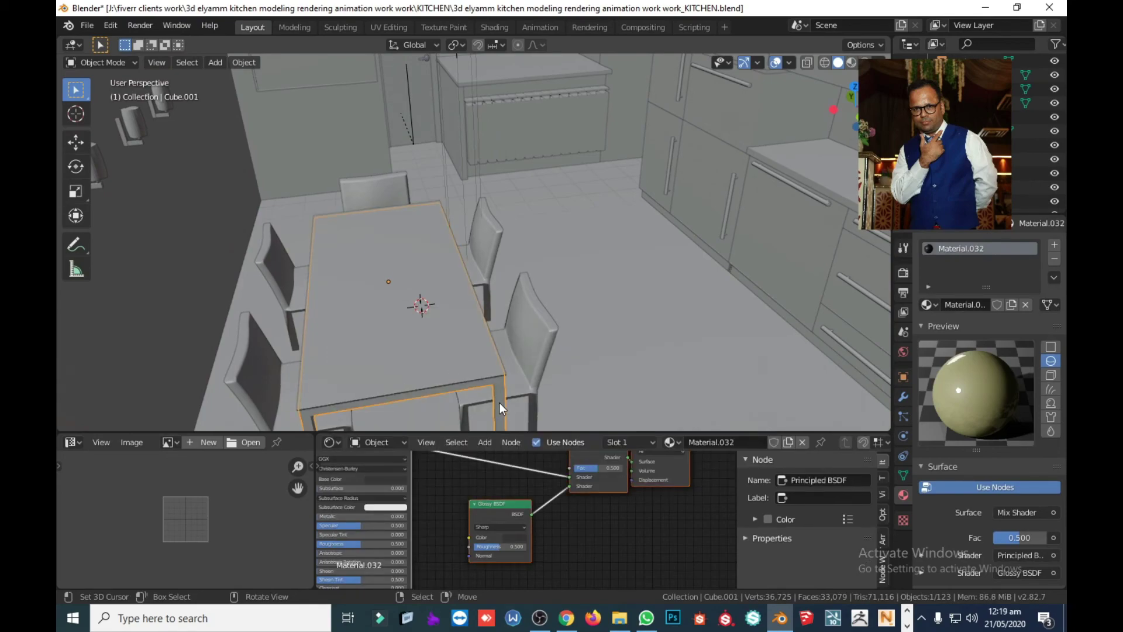
{"action": "right_click", "coordinate": [500, 408]}
{"action": "key", "text": "space"}
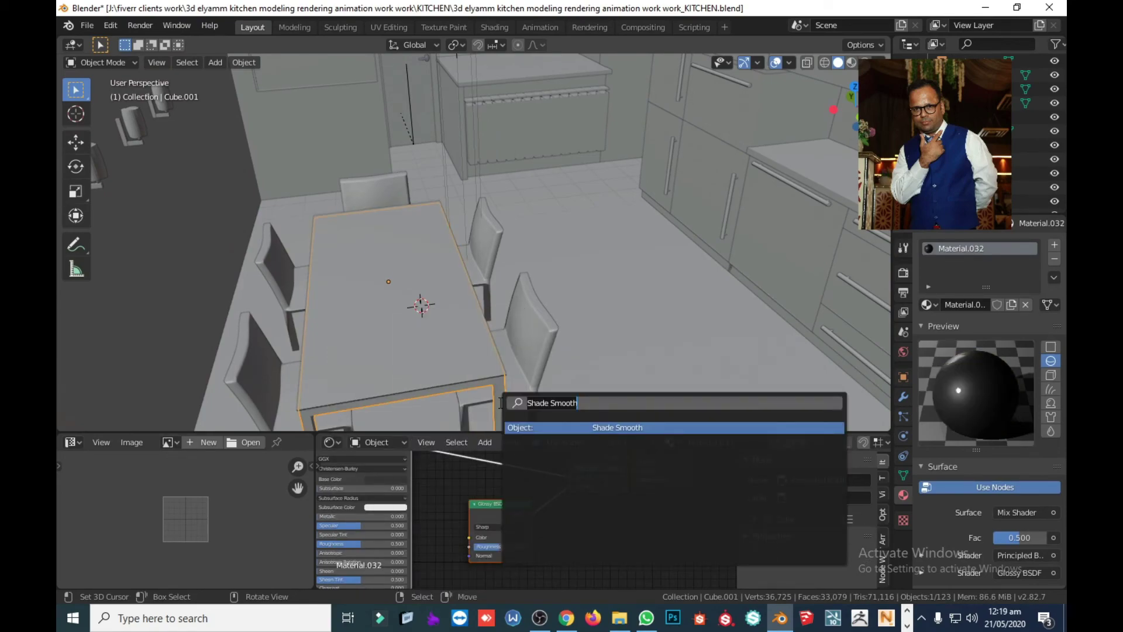
{"action": "key", "text": "Return"}
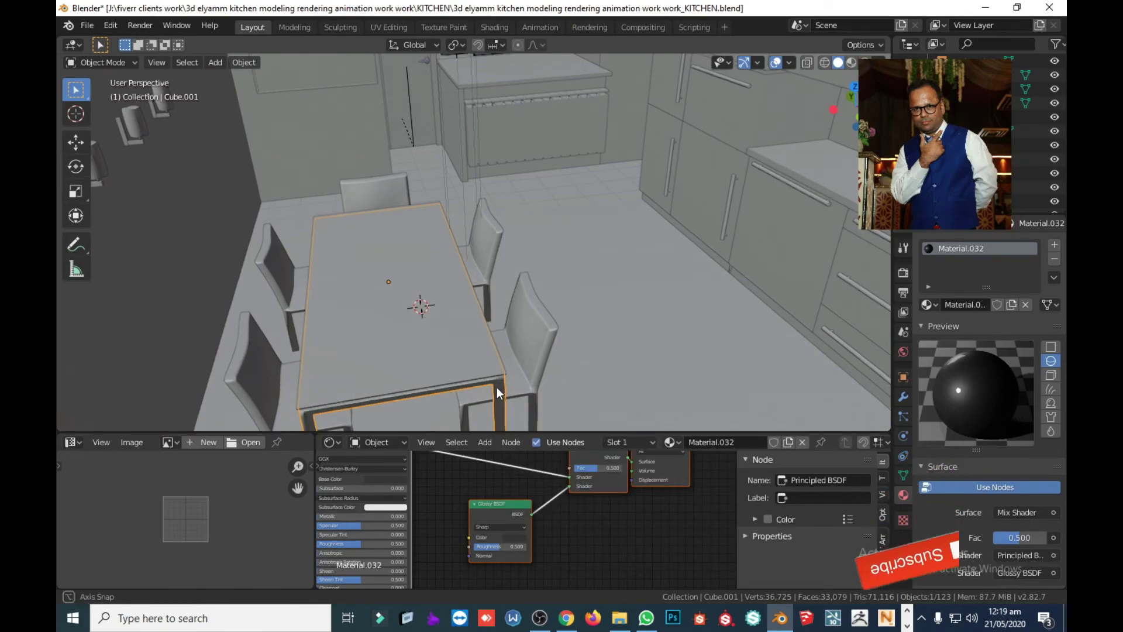
{"action": "mouse_move", "coordinate": [496, 387]}
{"action": "middle_mouse_down"}
{"action": "mouse_move", "coordinate": [500, 343]}
{"action": "mouse_move", "coordinate": [533, 339]}
{"action": "mouse_move", "coordinate": [509, 339]}
{"action": "mouse_move", "coordinate": [353, 171]}
{"action": "mouse_move", "coordinate": [355, 147]}
{"action": "mouse_move", "coordinate": [518, 286]}
{"action": "middle_mouse_up"}
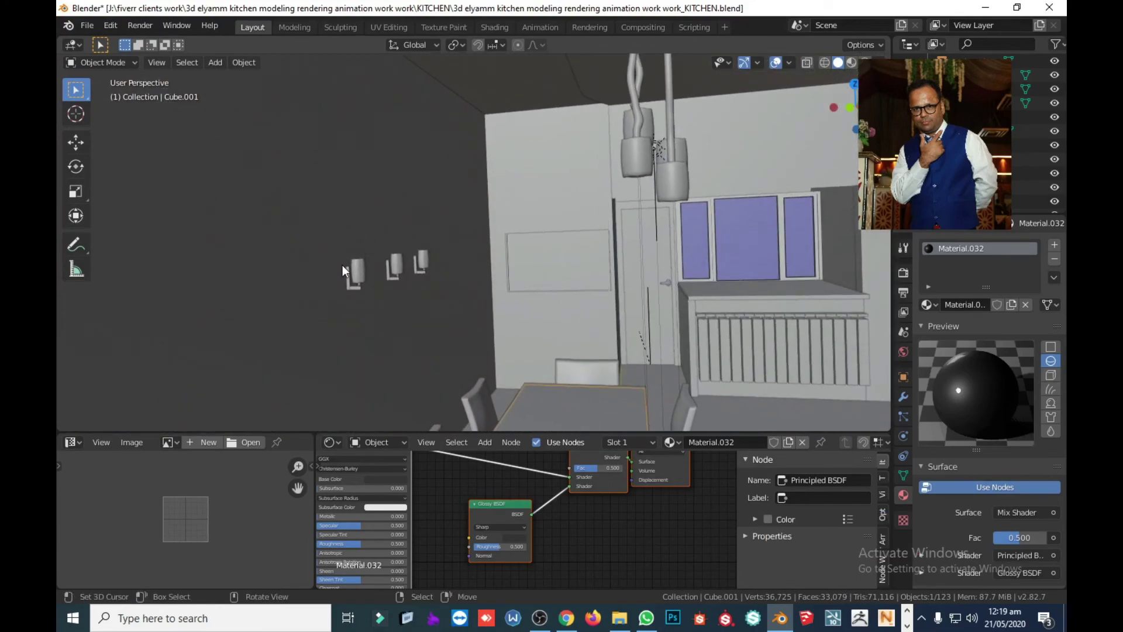
Zoom in on the wall lamps and smooth-shade the left lamp shade
{"action": "scroll", "coordinate": [343, 265], "scroll_direction": "up", "scroll_amount": 2}
{"action": "scroll", "coordinate": [342, 265], "scroll_direction": "up", "scroll_amount": 2}
{"action": "scroll", "coordinate": [342, 265], "scroll_direction": "up", "scroll_amount": 2}
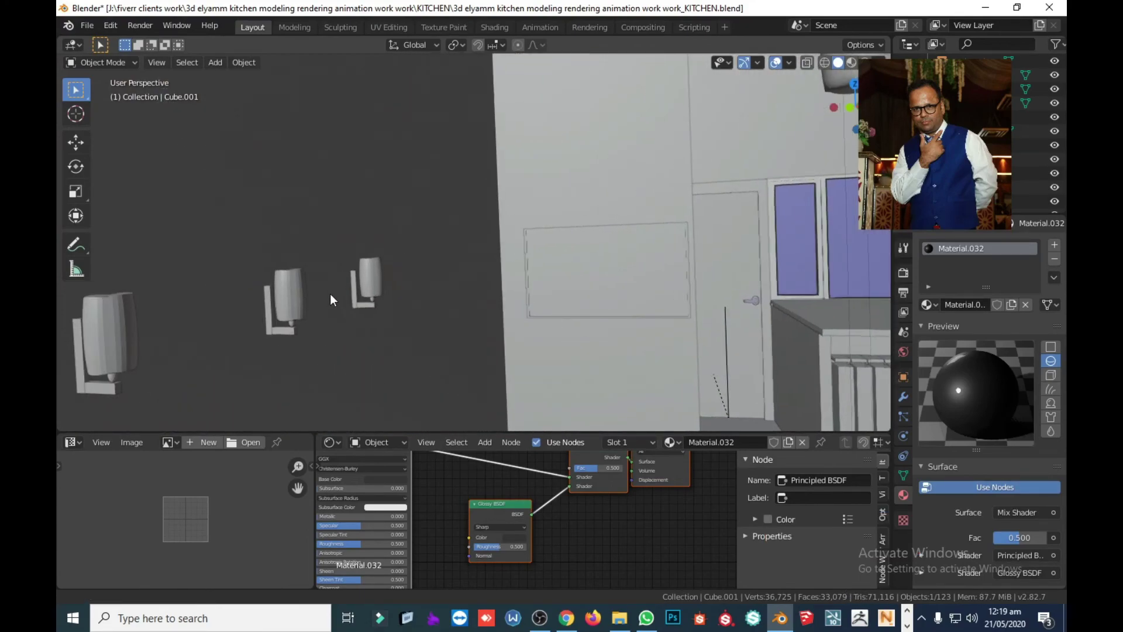
{"action": "middle_click_drag", "start_coordinate": [330, 293], "coordinate": [459, 259]}
{"action": "left_click", "coordinate": [294, 286]}
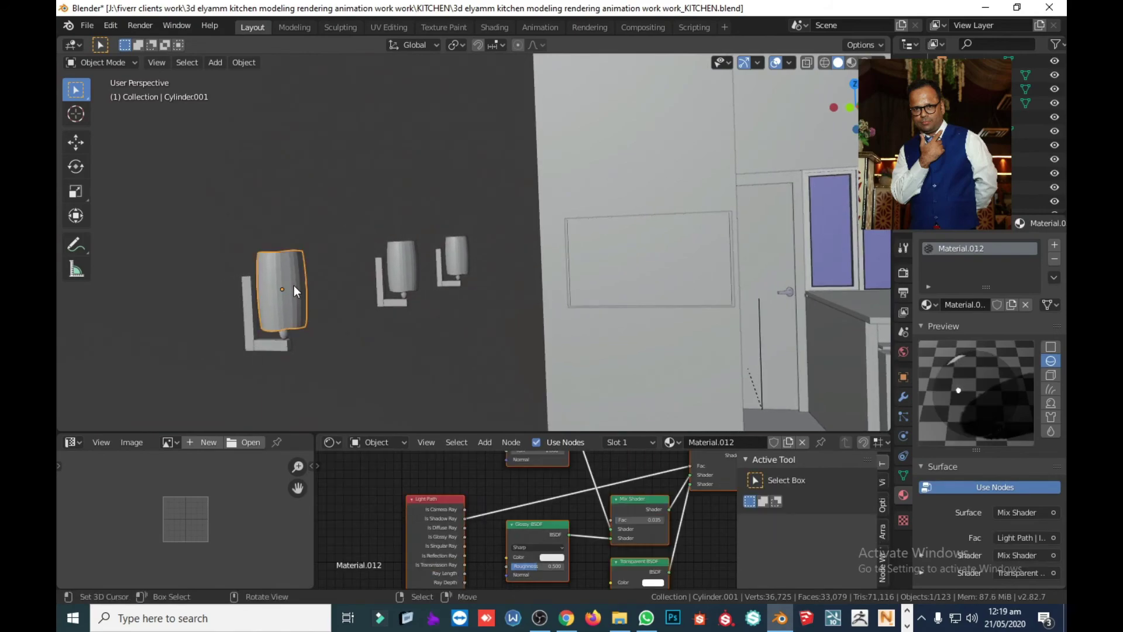
{"action": "right_click", "coordinate": [293, 286]}
{"action": "left_click", "coordinate": [293, 286]}
Apply Shade Smooth to the middle and right wall lamp shades
{"action": "left_click", "coordinate": [400, 268]}
{"action": "right_click", "coordinate": [400, 268]}
{"action": "left_click", "coordinate": [400, 268]}
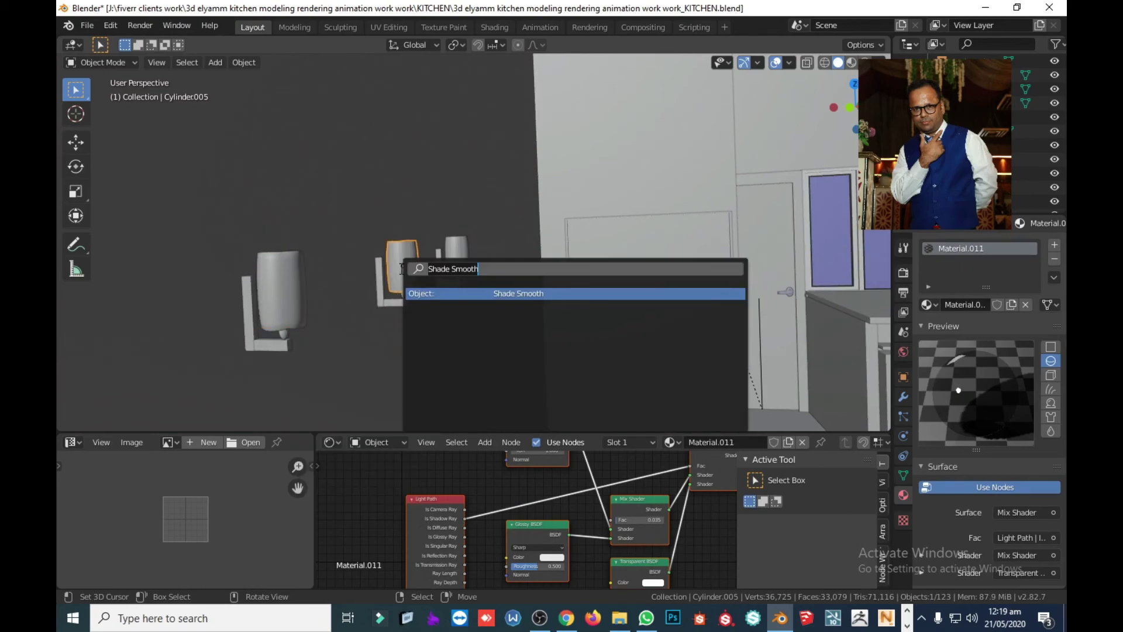
{"action": "key", "text": "Escape"}
{"action": "left_click", "coordinate": [464, 255]}
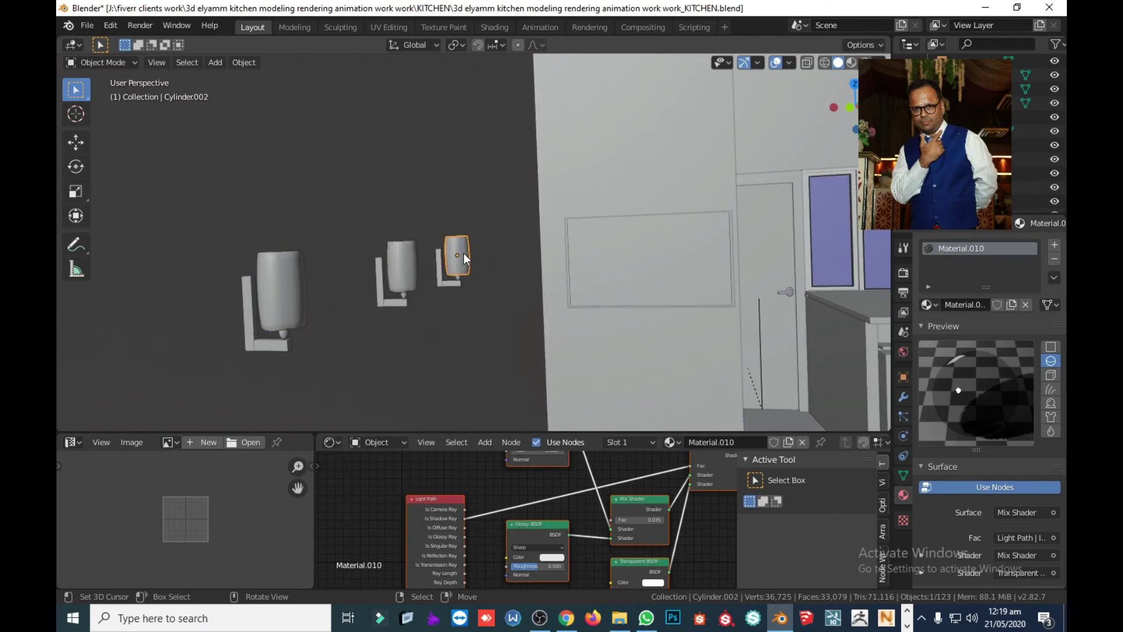
{"action": "right_click", "coordinate": [464, 256]}
{"action": "left_click", "coordinate": [464, 253]}
{"action": "key", "text": "Return"}
Save KITCHEN.blend with Ctrl+S
{"action": "key", "text": "ctrl+s"}
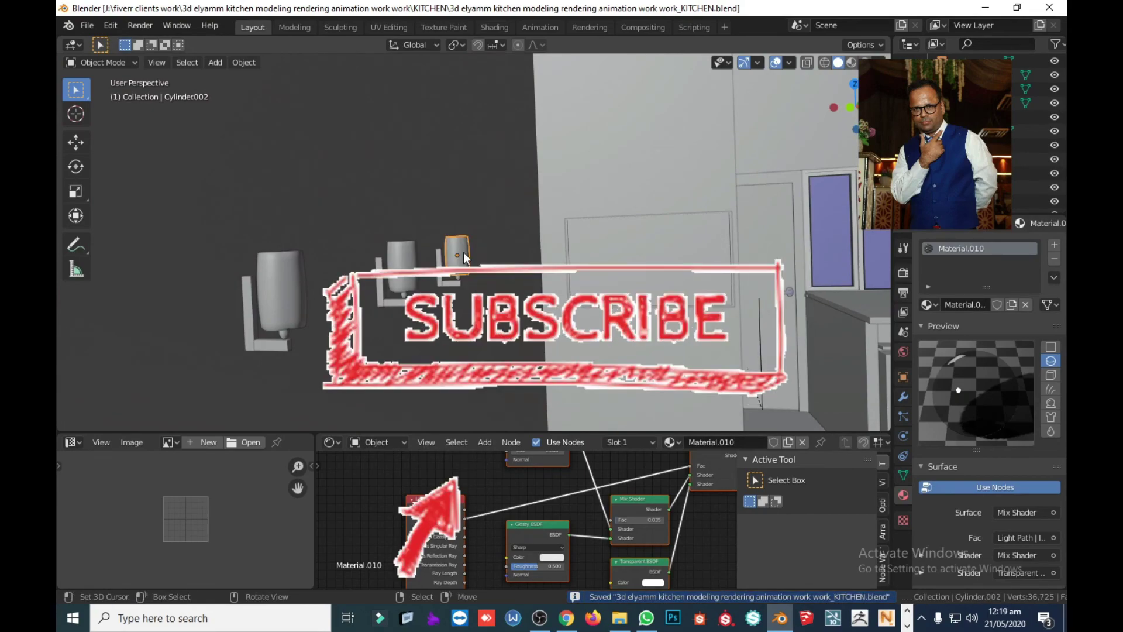